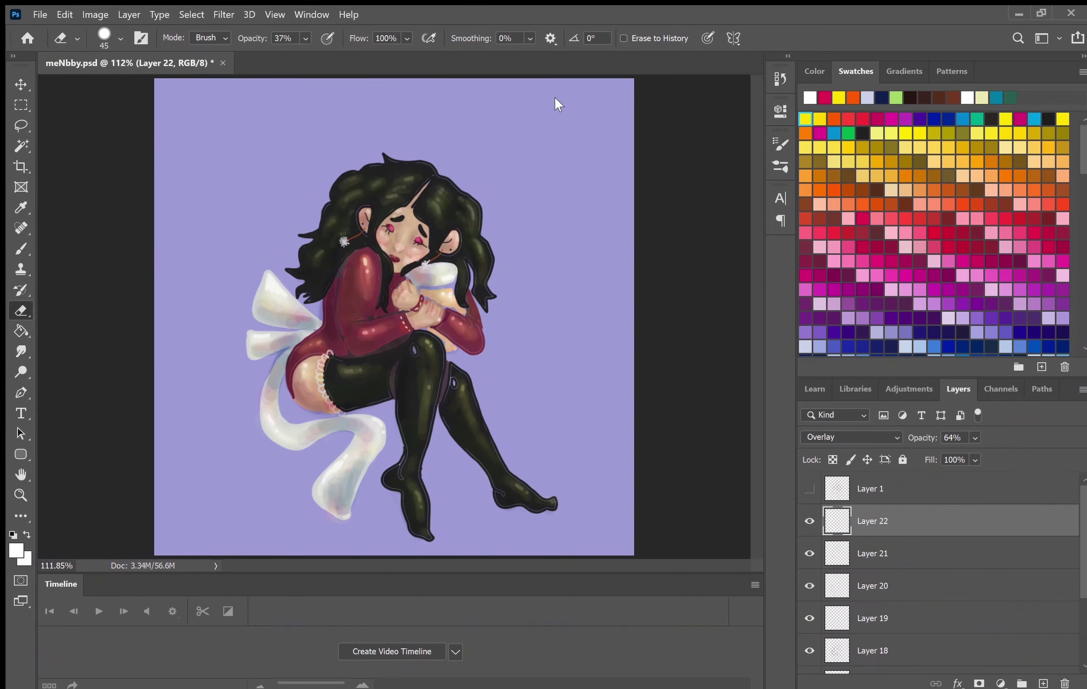
# Add Layer 23, zoom to 200%, and set a soft brush to size 45 at 3% opacity.
pyautogui.scroll(-5, 1081, 594)
pyautogui.scroll(5, 1081, 593)
pyautogui.click(1043, 683)
pyautogui.hotkey('ctrl', '+')
pyautogui.press('b')
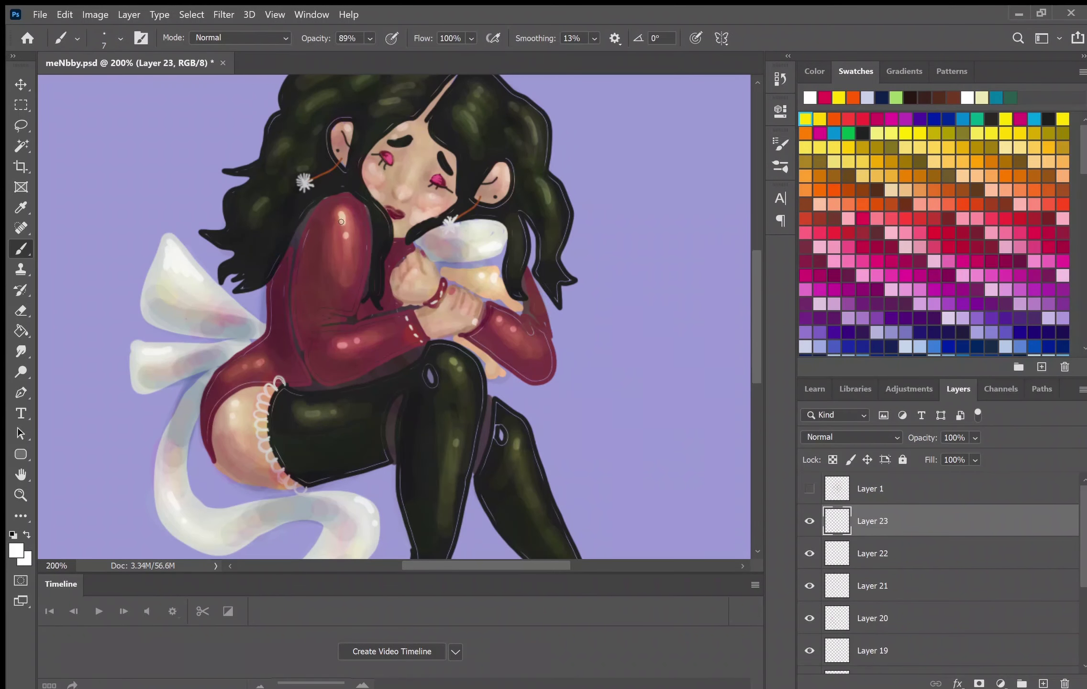
pyautogui.press(']')
pyautogui.press(']')
pyautogui.press(']')
pyautogui.press('0')
pyautogui.press('3')
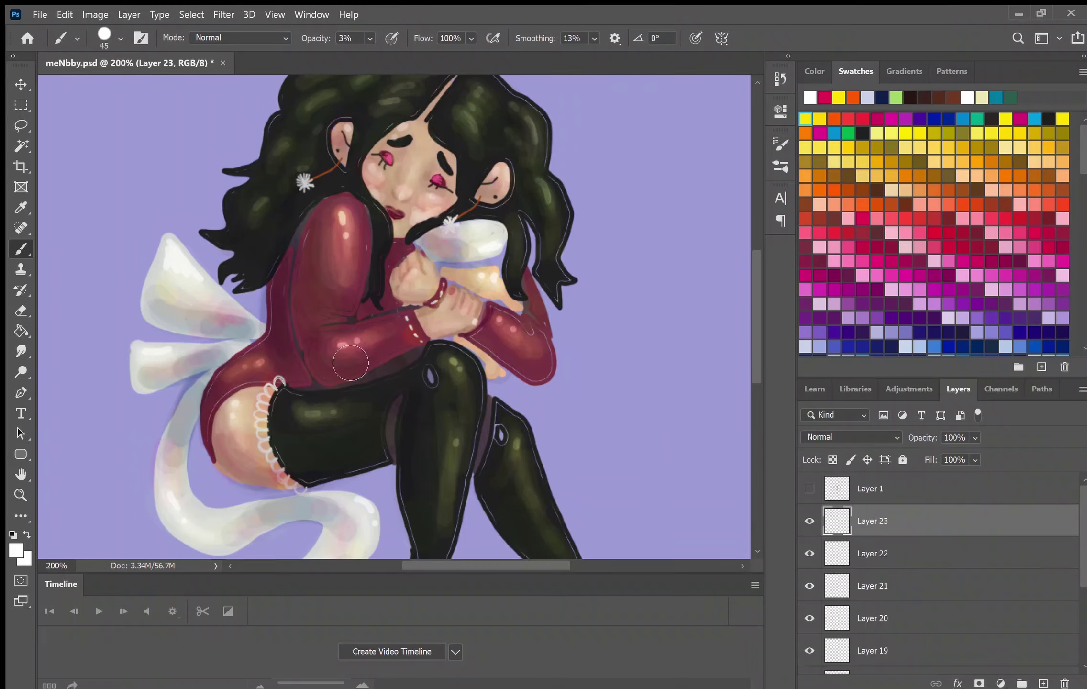
# Dab faint soft strokes across the face and set Layer 23 to Overlay.
pyautogui.click(254, 416)
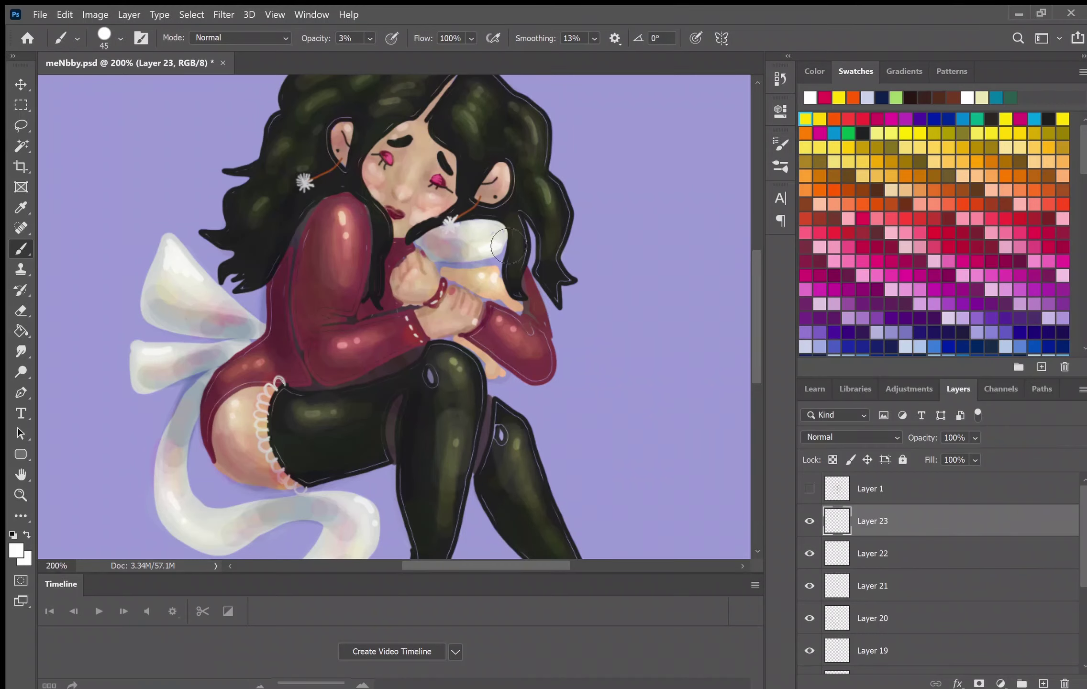
pyautogui.scroll(5, 479, 331)
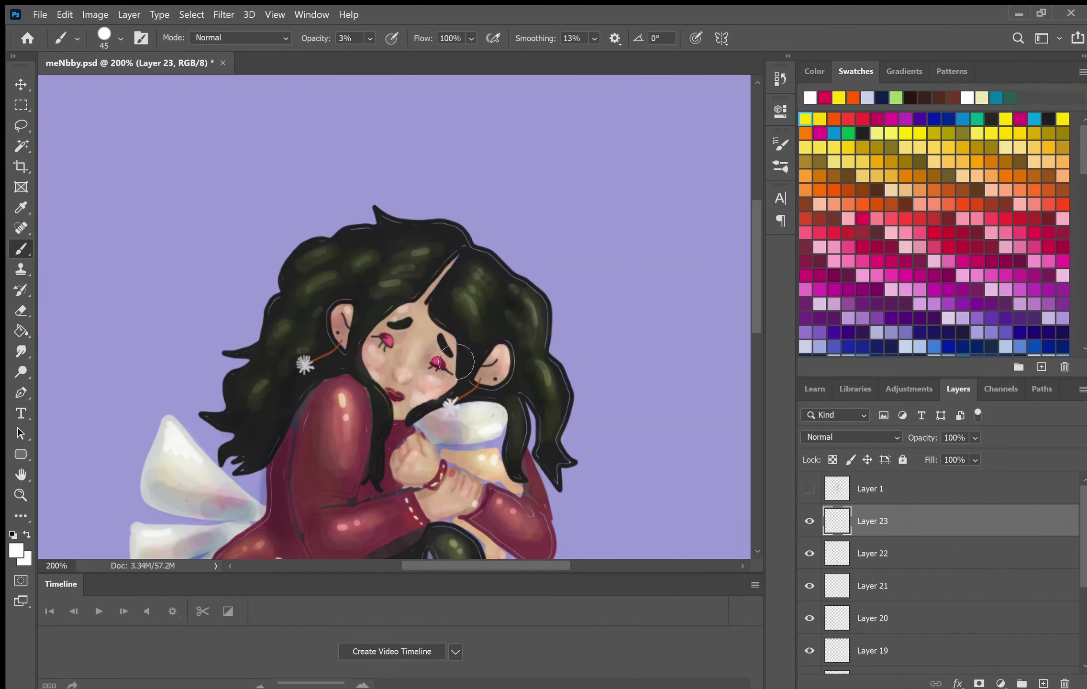
pyautogui.moveTo(412, 290); pyautogui.dragTo(439, 257)
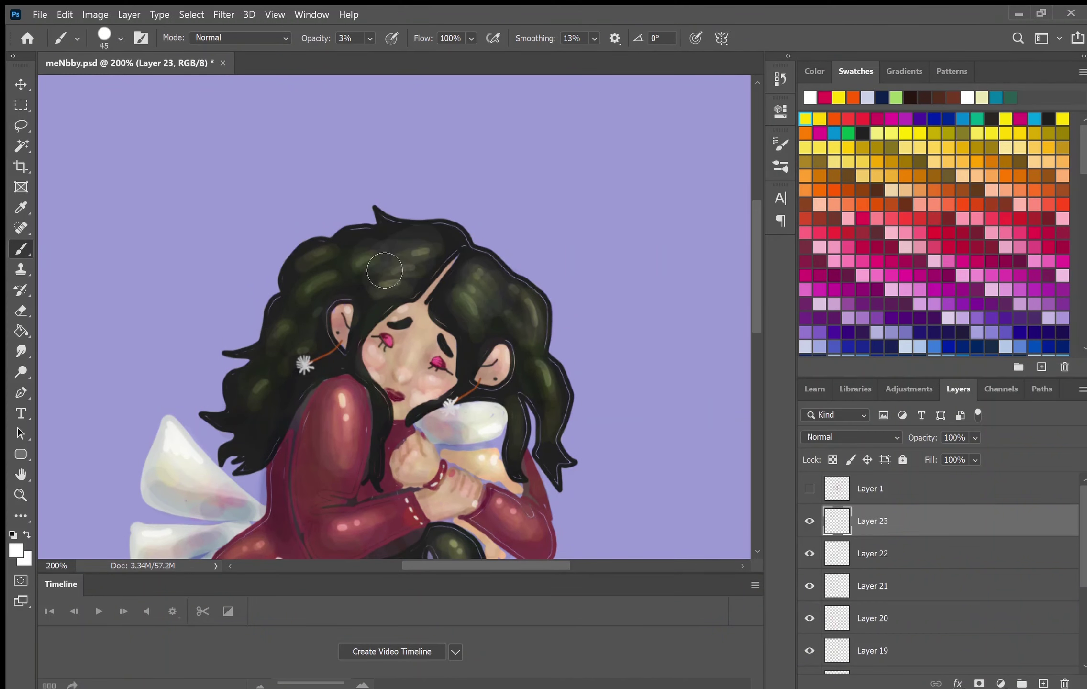
pyautogui.scroll(-13, 393, 316)
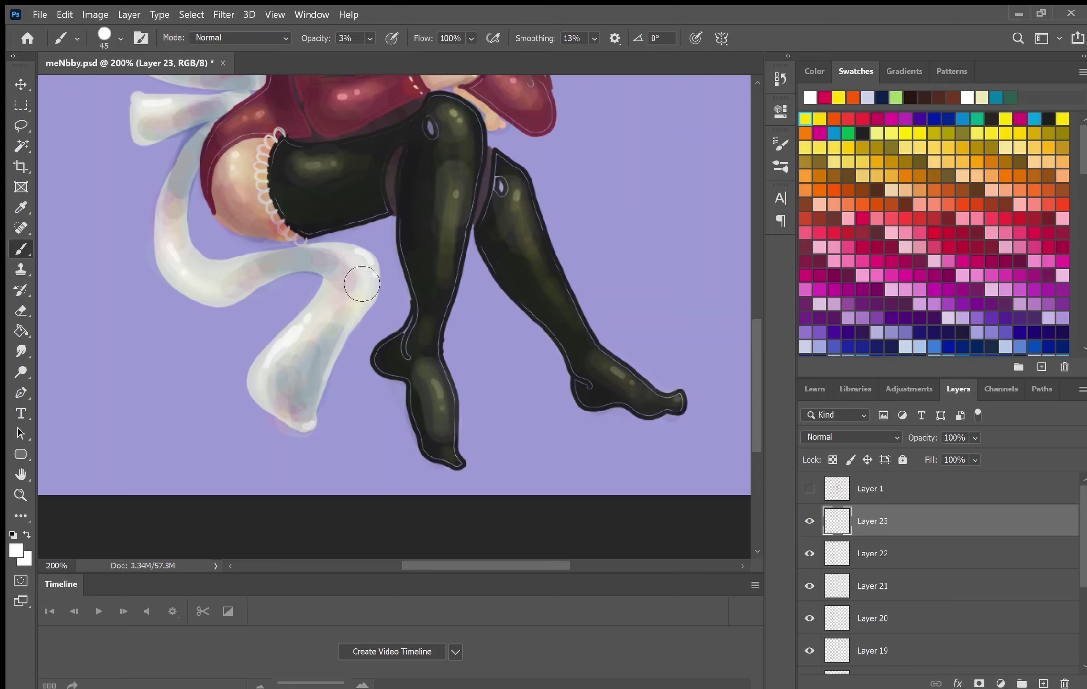
pyautogui.click(809, 489)
pyautogui.click(852, 437)
pyautogui.click(851, 618)
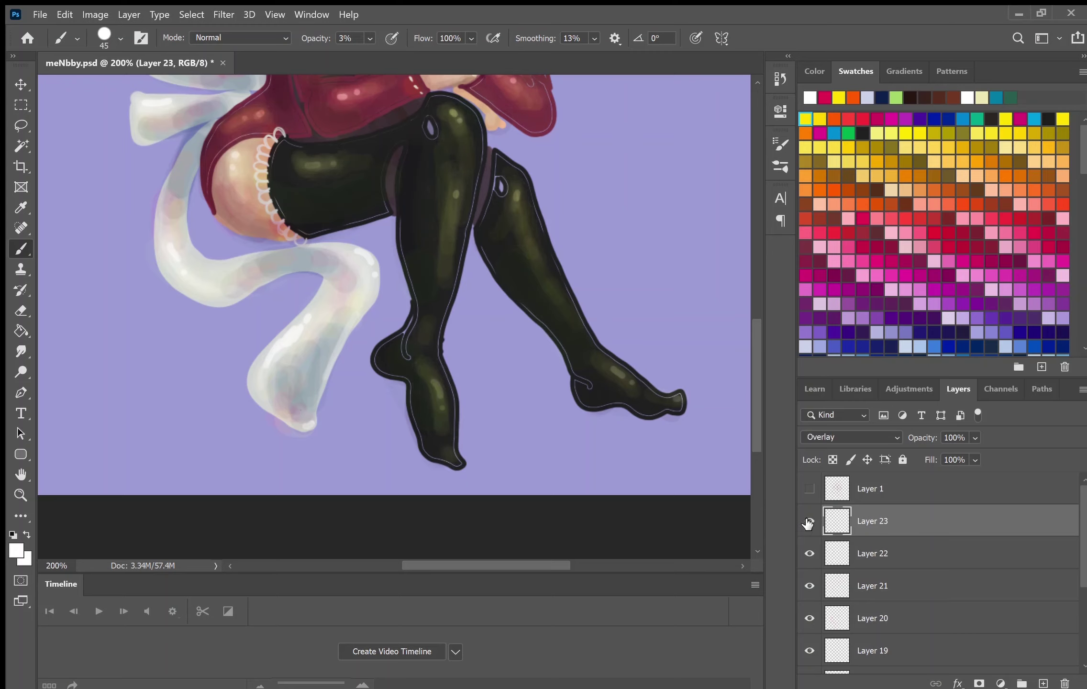
# Add Layer 24 and pick a light lilac paint colour.
pyautogui.click(1043, 684)
pyautogui.click(920, 304)
pyautogui.scroll(13, 391, 275)
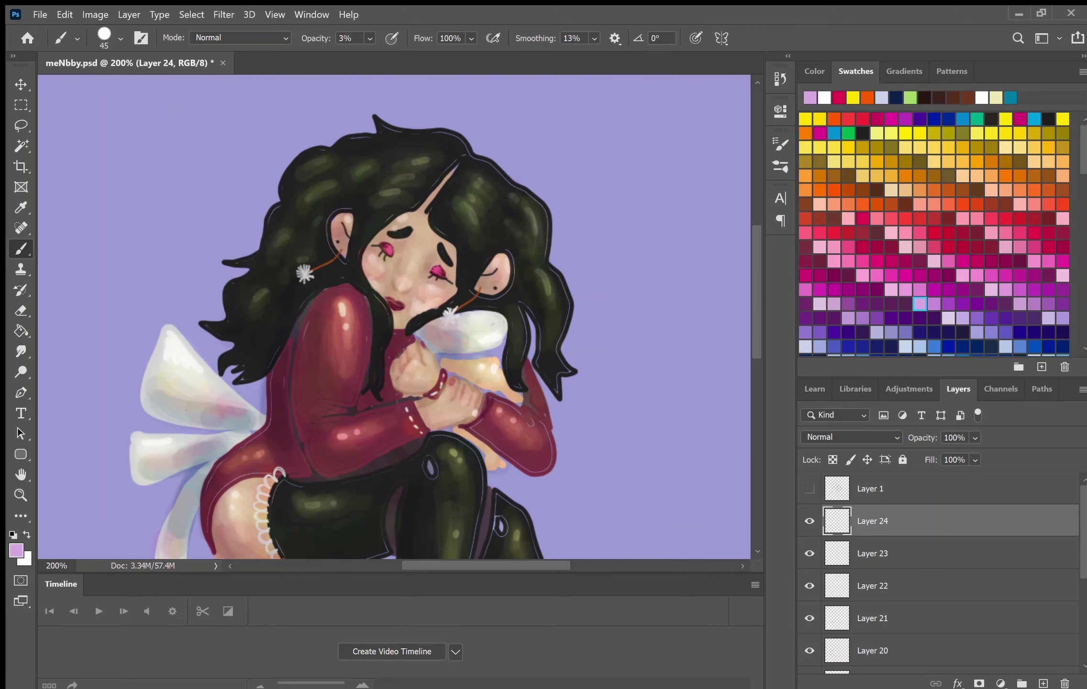
# Paint soft lilac light over the cheeks, chin, sleeve, hip and black shorts.
pyautogui.moveTo(391, 276)
pyautogui.mouseDown()
pyautogui.moveTo(345, 244)
pyautogui.moveTo(419, 245)
pyautogui.mouseUp()
pyautogui.moveTo(407, 335); pyautogui.dragTo(373, 373)
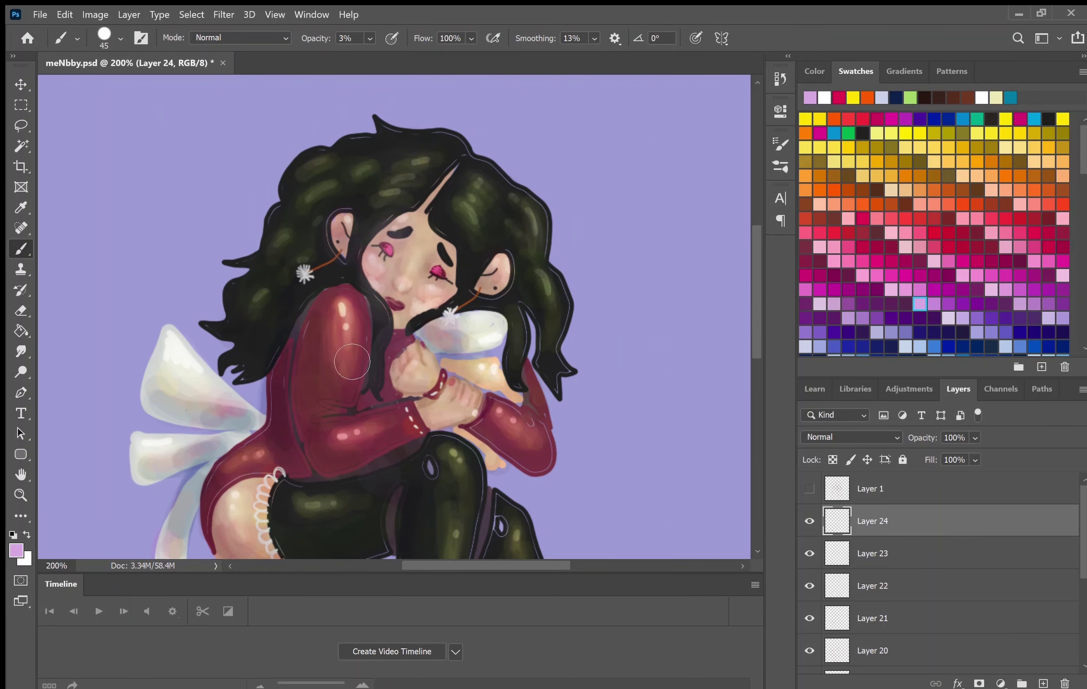
pyautogui.moveTo(311, 390); pyautogui.dragTo(336, 461)
pyautogui.moveTo(304, 376); pyautogui.dragTo(288, 458)
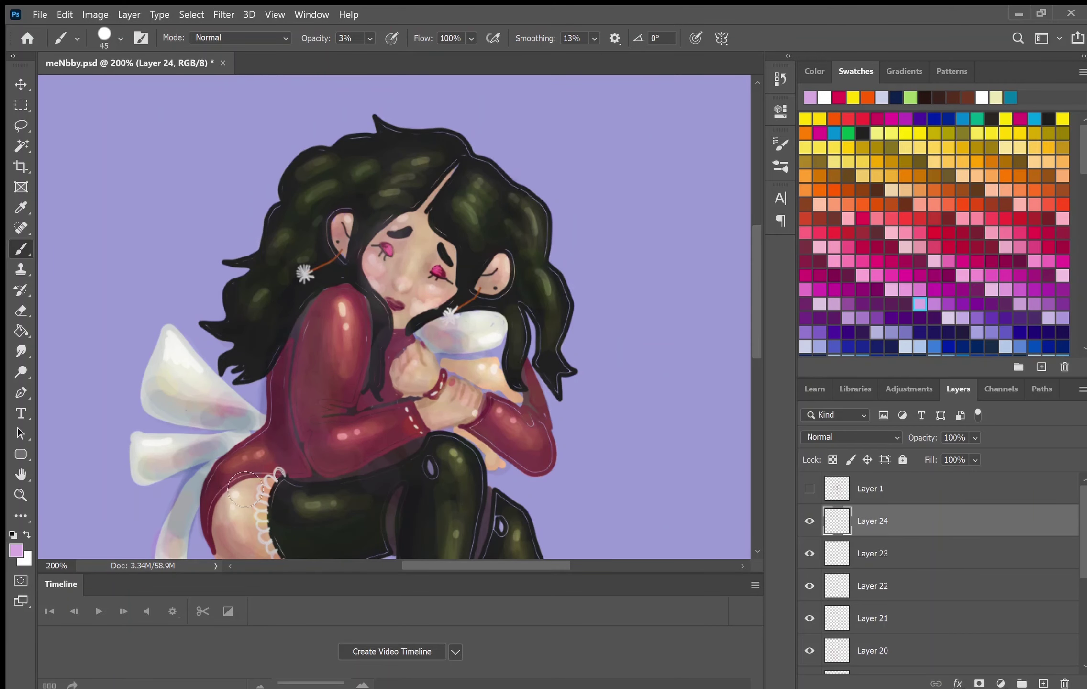
pyautogui.scroll(-10, 307, 431)
pyautogui.moveTo(450, 259); pyautogui.dragTo(421, 368)
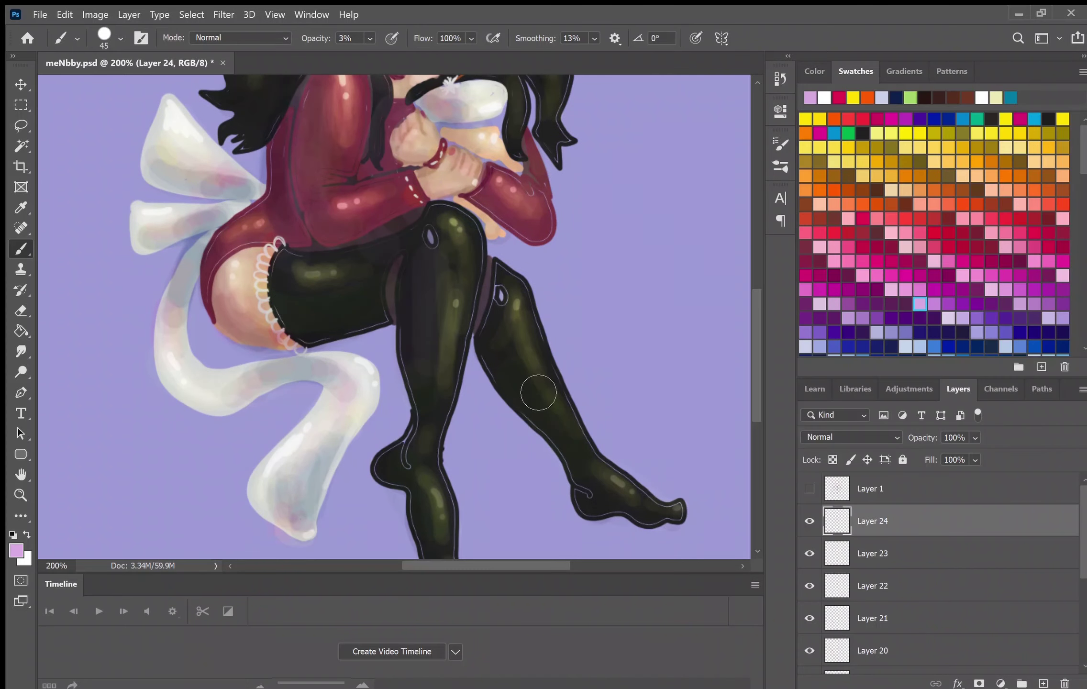
pyautogui.moveTo(336, 315); pyautogui.dragTo(302, 306)
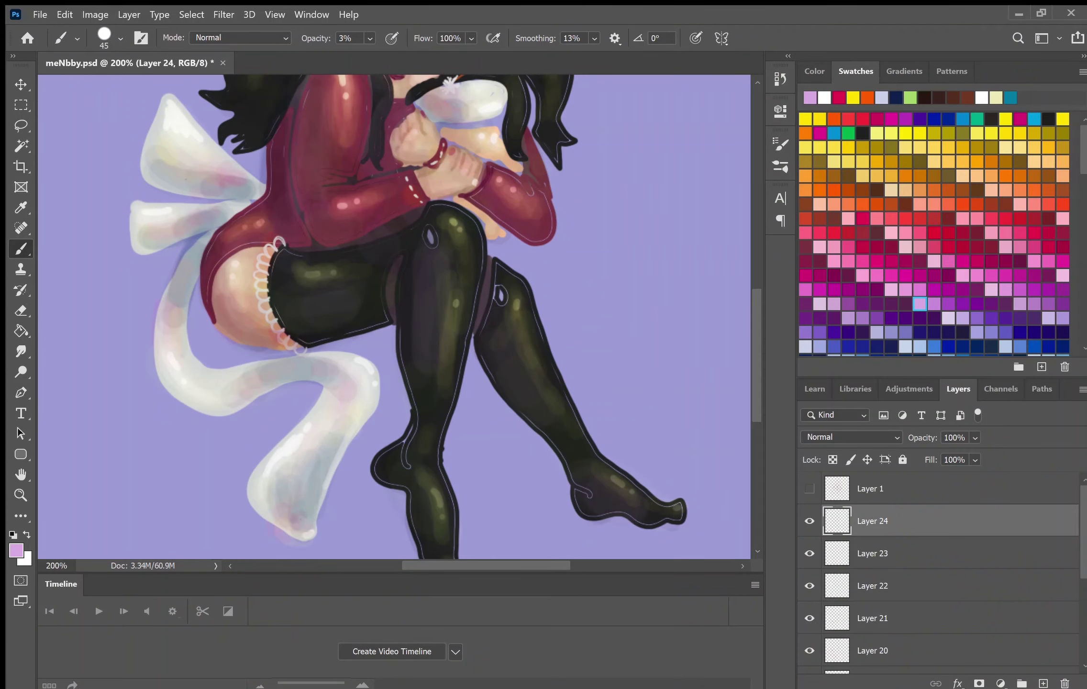
# Try Overlay on Layer 24, return it to Normal, and lower its opacity to 36%.
pyautogui.moveTo(773, 412); pyautogui.dragTo(509, 412)
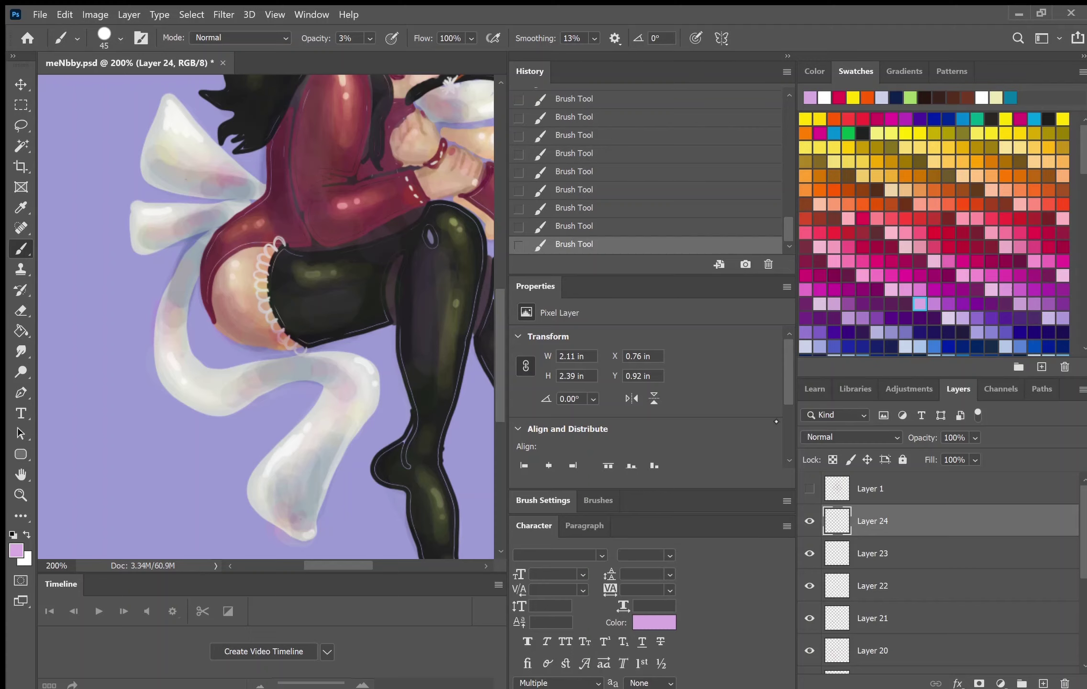
pyautogui.click(554, 316)
pyautogui.scroll(-5, 554, 315)
pyautogui.scroll(1, 574, 335)
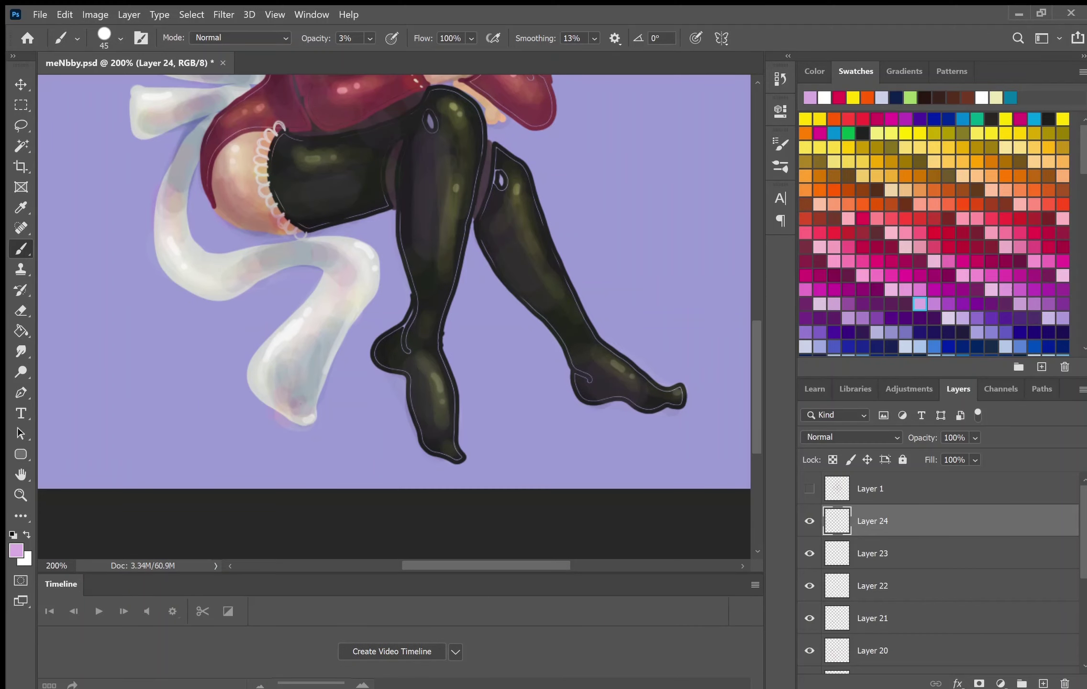
pyautogui.scroll(5, 558, 318)
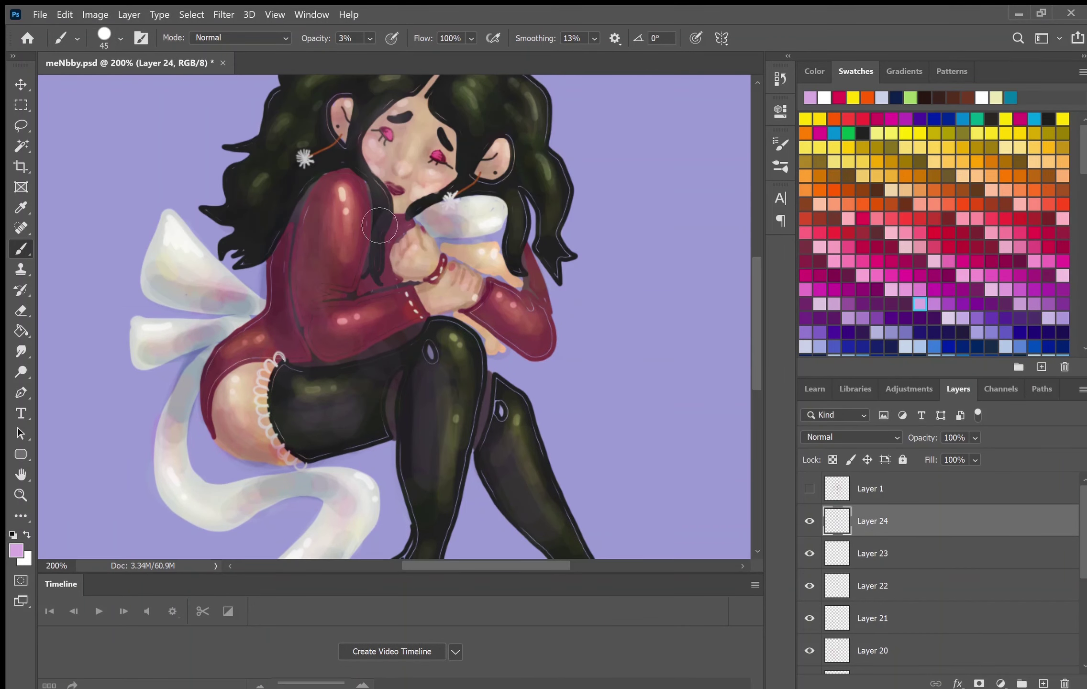
pyautogui.click(852, 437)
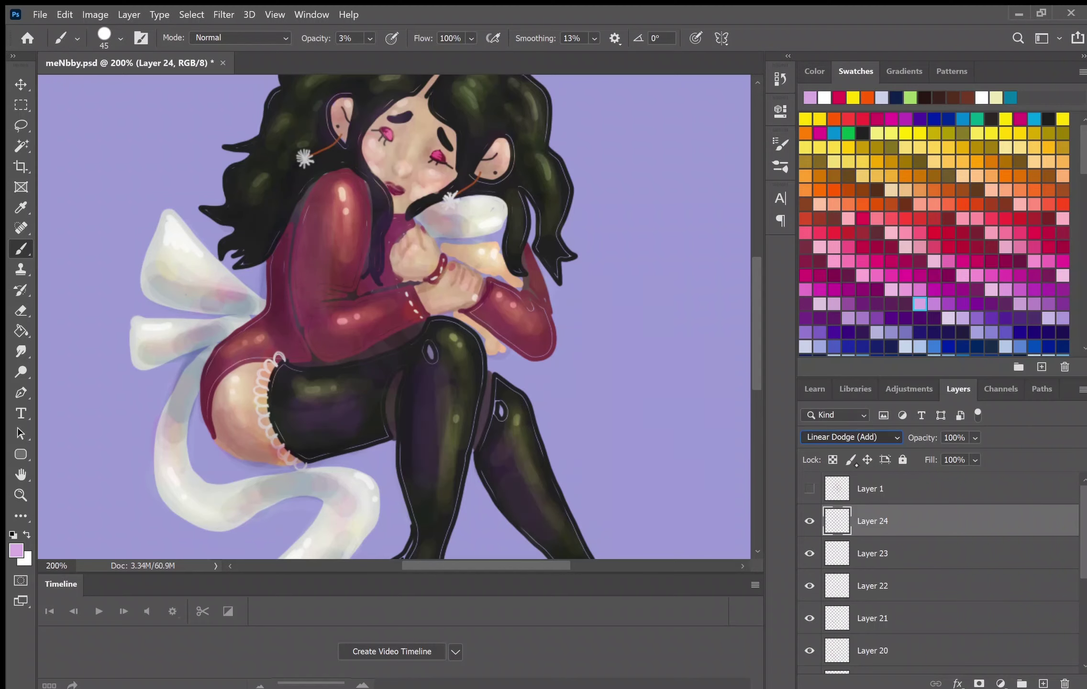
pyautogui.press('Up')
pyautogui.press('Up')
pyautogui.press('Up')
pyautogui.press('Up')
pyautogui.press('Up')
pyautogui.press('Up')
pyautogui.press('Up')
pyautogui.press('Up')
pyautogui.press('Up')
pyautogui.press('Up')
pyautogui.press('Up')
pyautogui.press('Up')
pyautogui.moveTo(975, 437); pyautogui.dragTo(986, 449)
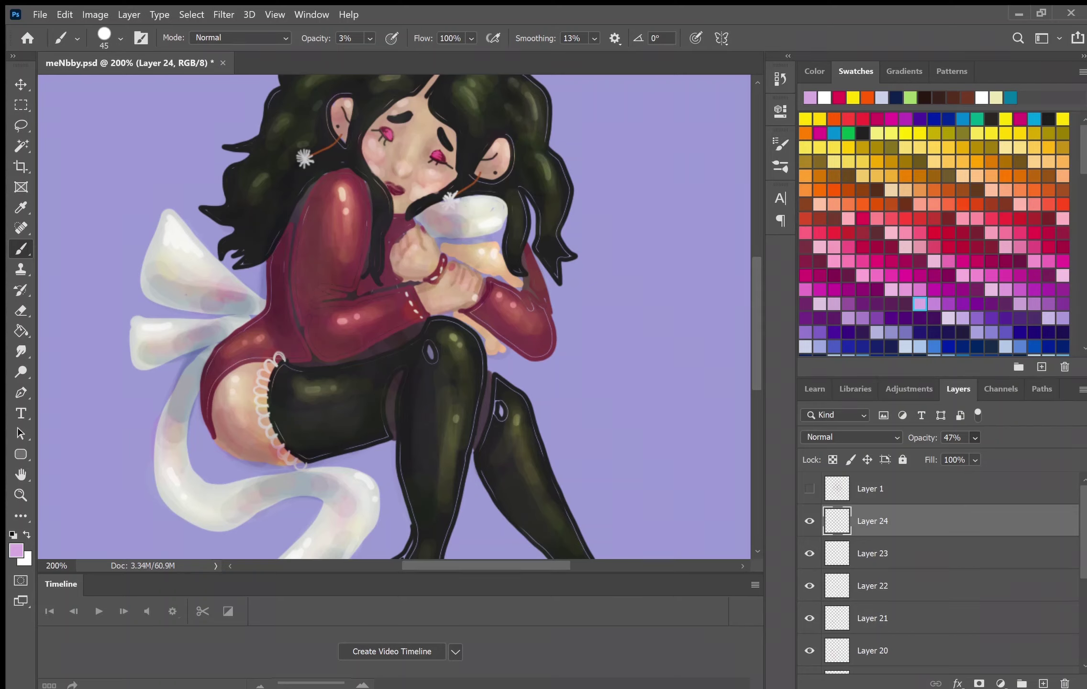
# Pick a dark indigo colour and add Layer 25 above Layer 24.
pyautogui.click(1034, 332)
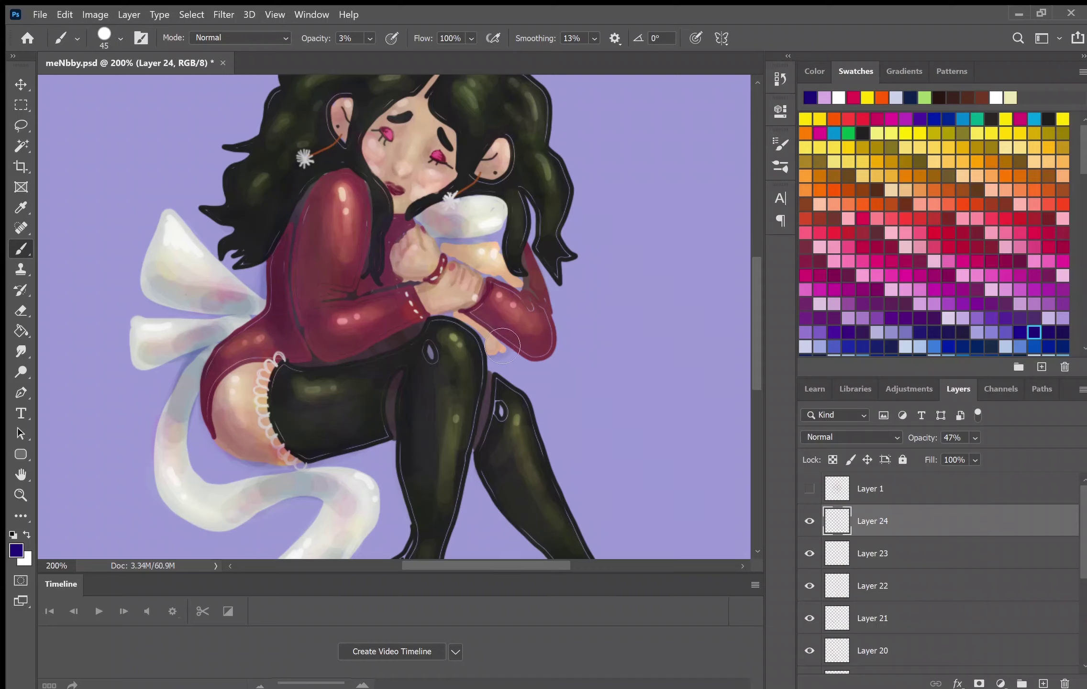
pyautogui.click(806, 520)
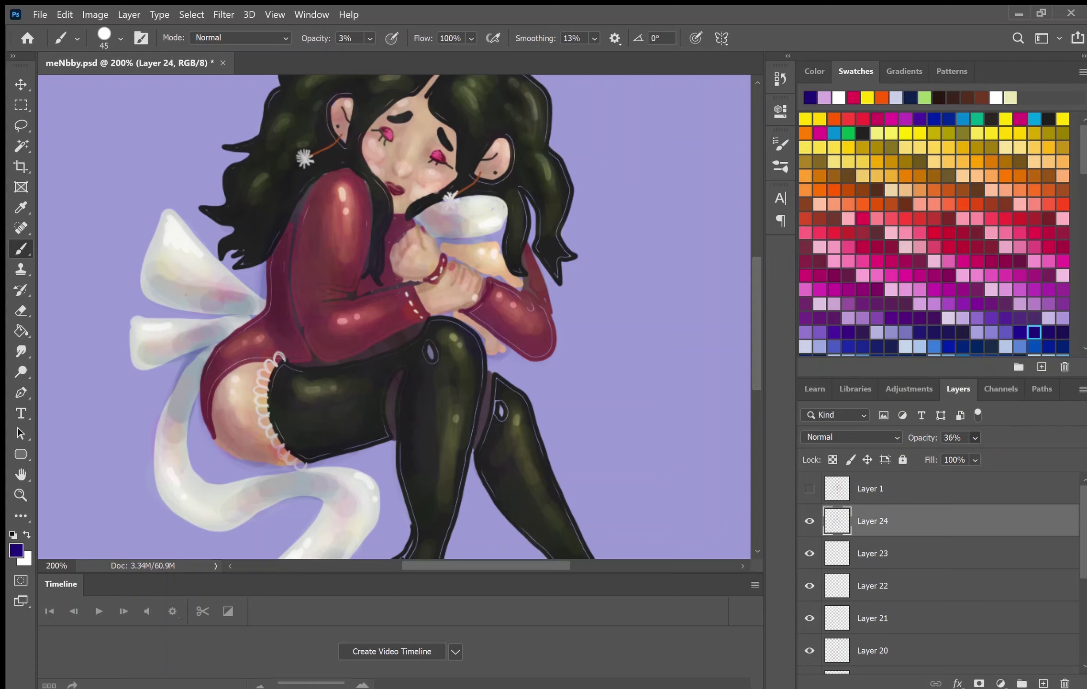
pyautogui.click(1043, 683)
# Shade the shorts, right leg, hands, sleeve and left side of the face in blue-violet.
pyautogui.moveTo(306, 443); pyautogui.dragTo(356, 447)
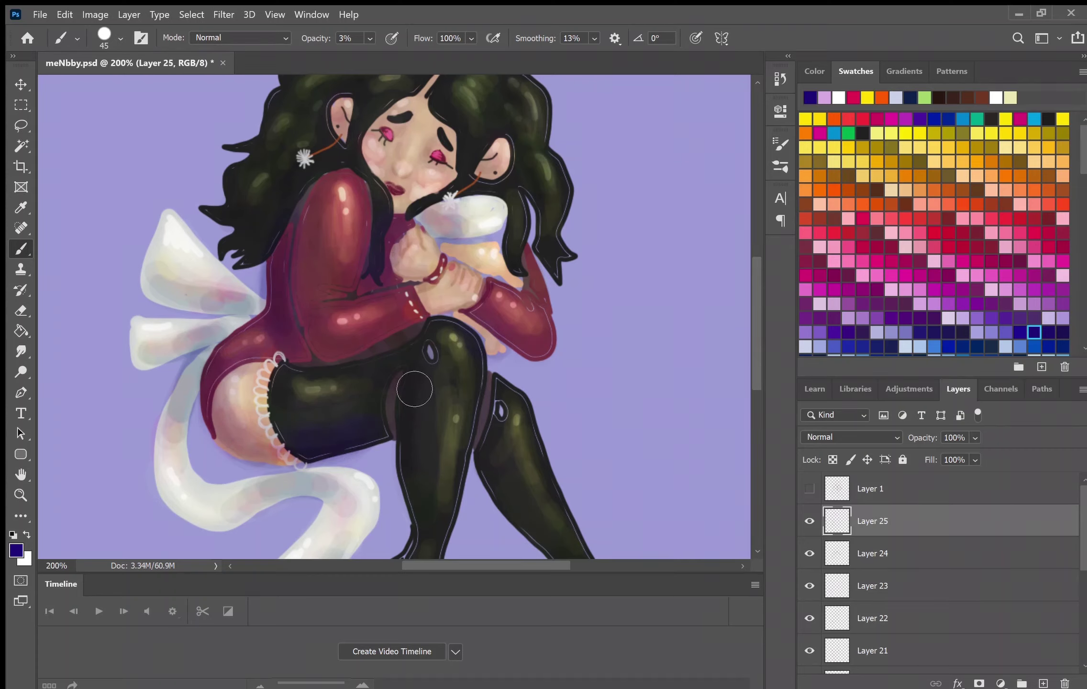
pyautogui.scroll(-5, 414, 390)
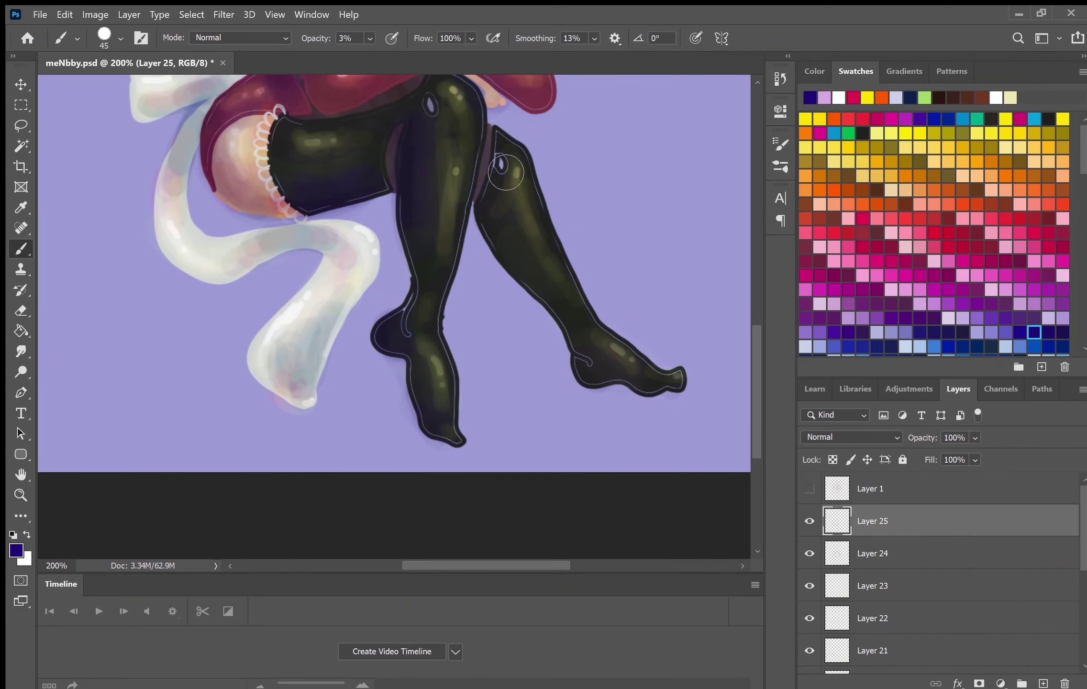
pyautogui.moveTo(508, 240); pyautogui.dragTo(679, 373)
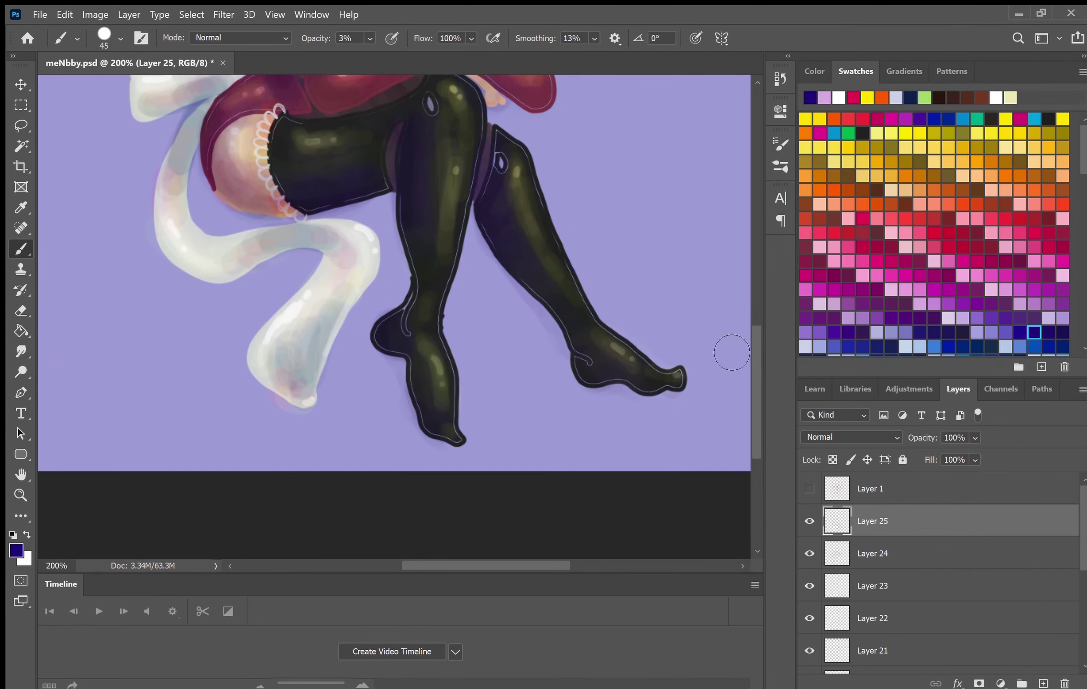
pyautogui.scroll(6, 750, 283)
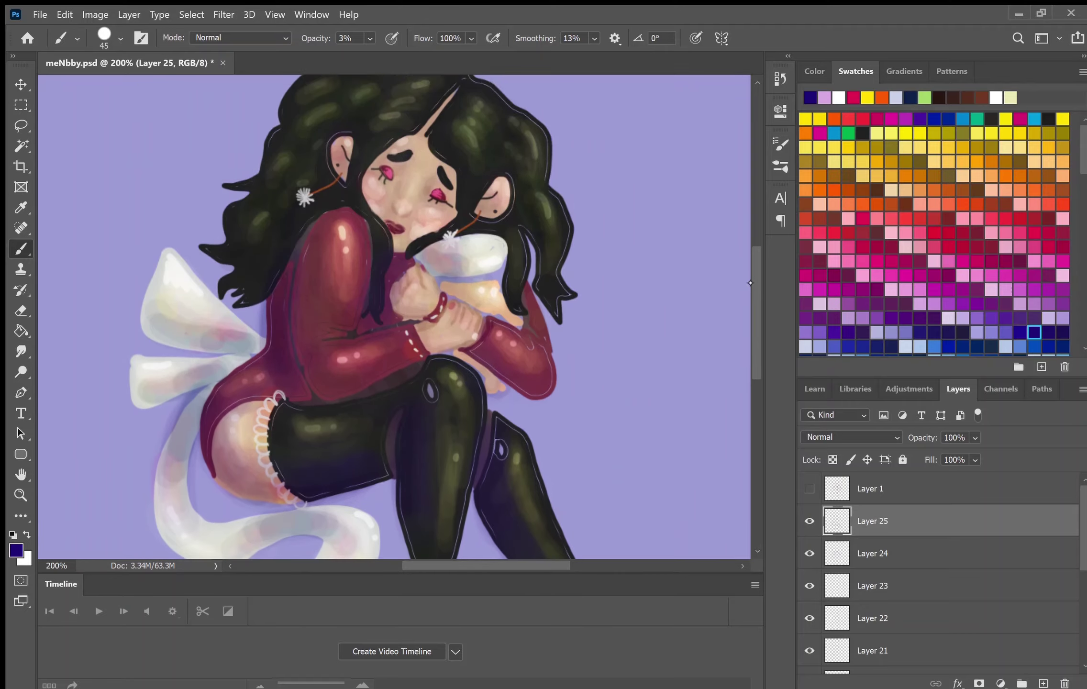
pyautogui.scroll(-1, 750, 283)
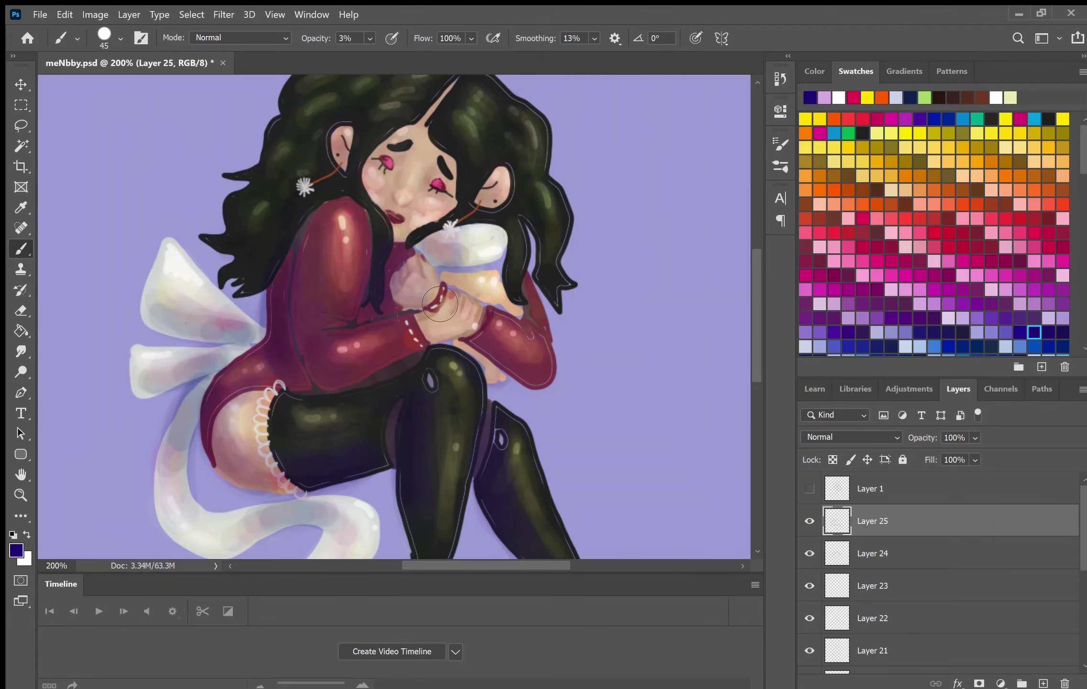
pyautogui.moveTo(440, 304)
pyautogui.mouseDown()
pyautogui.moveTo(462, 249)
pyautogui.moveTo(493, 364)
pyautogui.moveTo(517, 297)
pyautogui.moveTo(541, 306)
pyautogui.mouseUp()
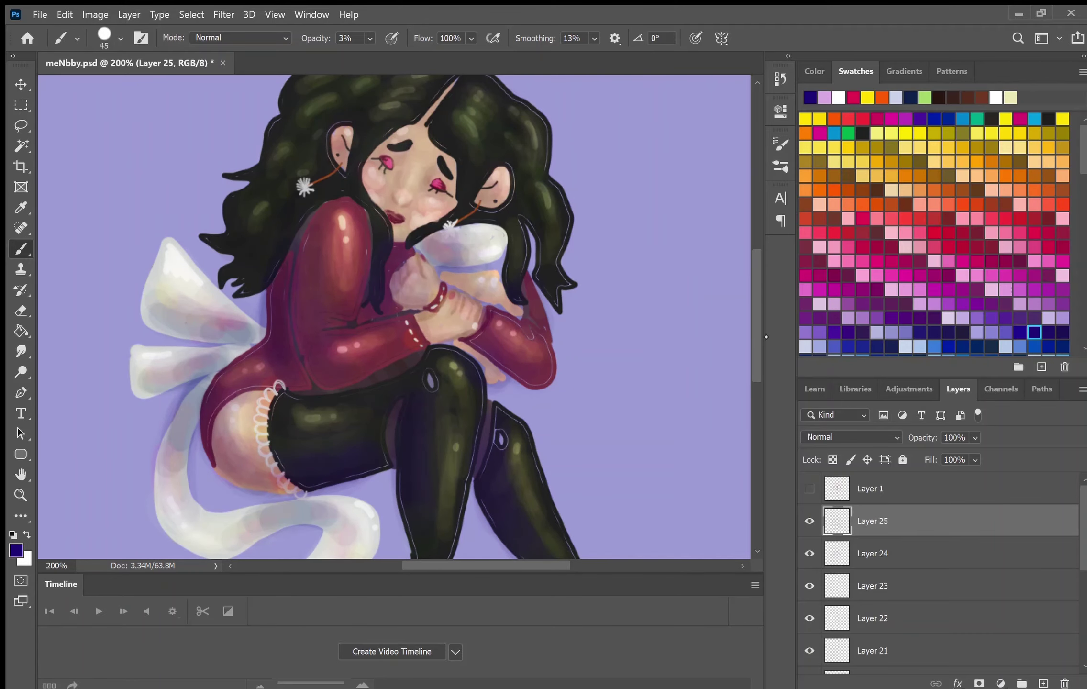
pyautogui.scroll(3, 392, 316)
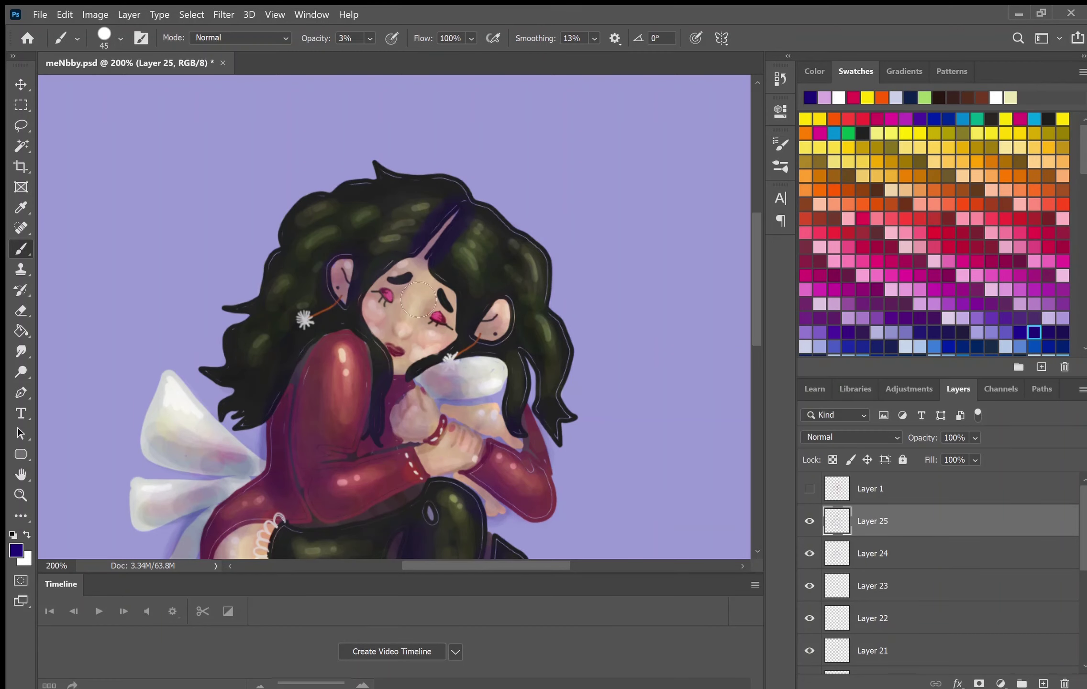
pyautogui.moveTo(409, 291); pyautogui.dragTo(393, 335)
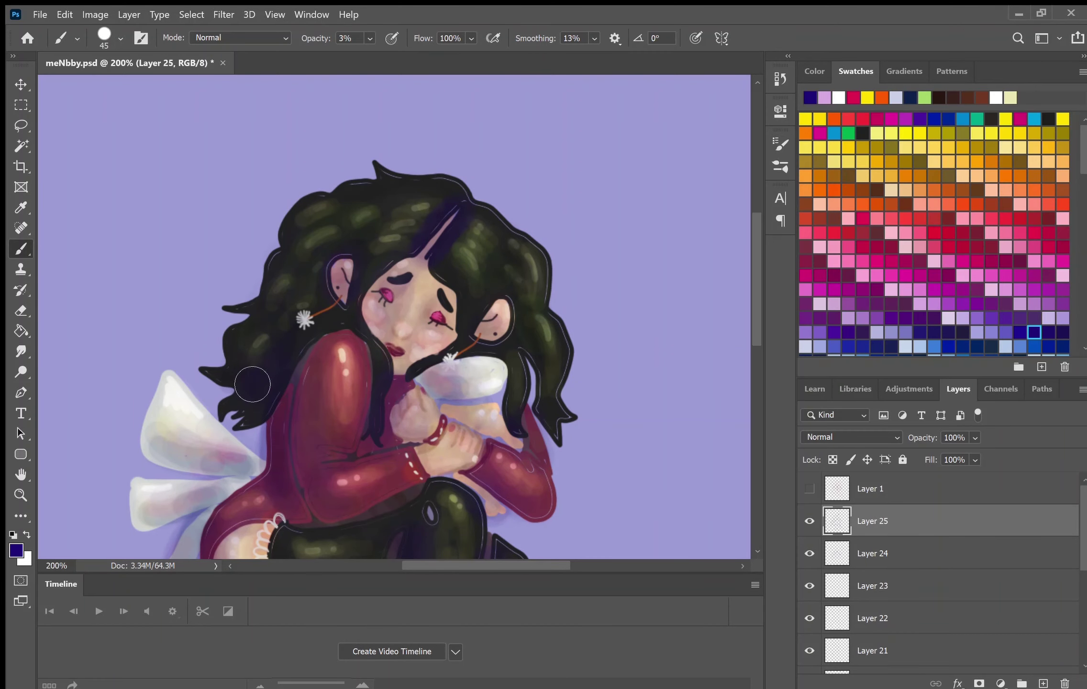
pyautogui.scroll(-4, 393, 316)
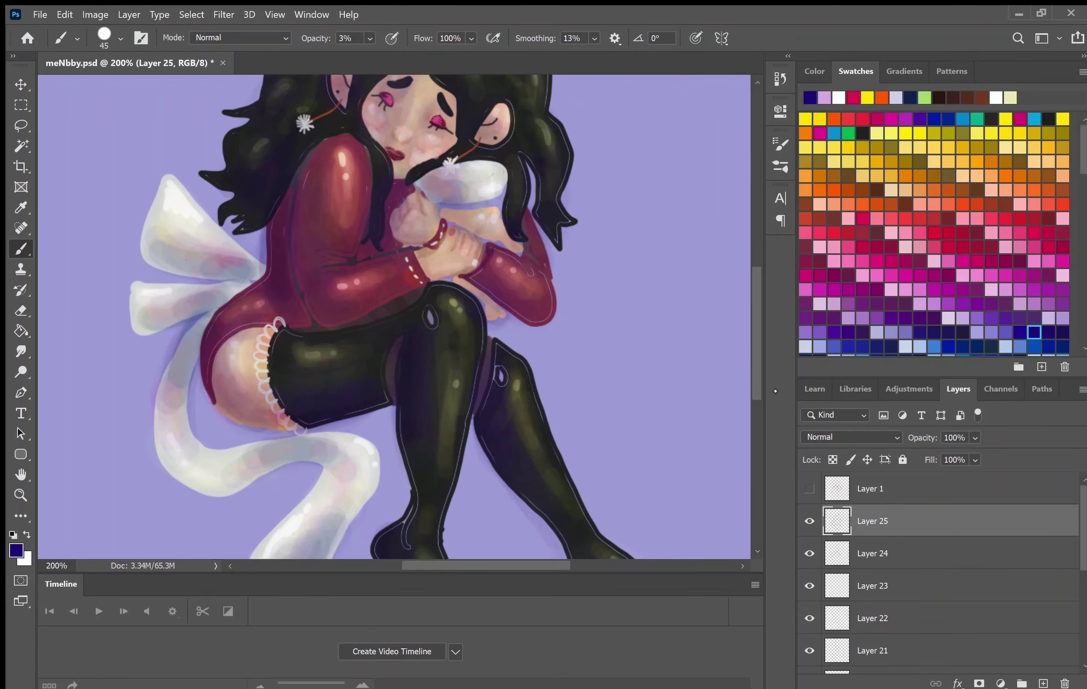
pyautogui.scroll(-3, 852, 437)
# Compare Layer 25 on and off, then set its Multiply shading to 65% opacity.
pyautogui.click(809, 520)
pyautogui.click(809, 521)
pyautogui.press('6')
pyautogui.press('5')
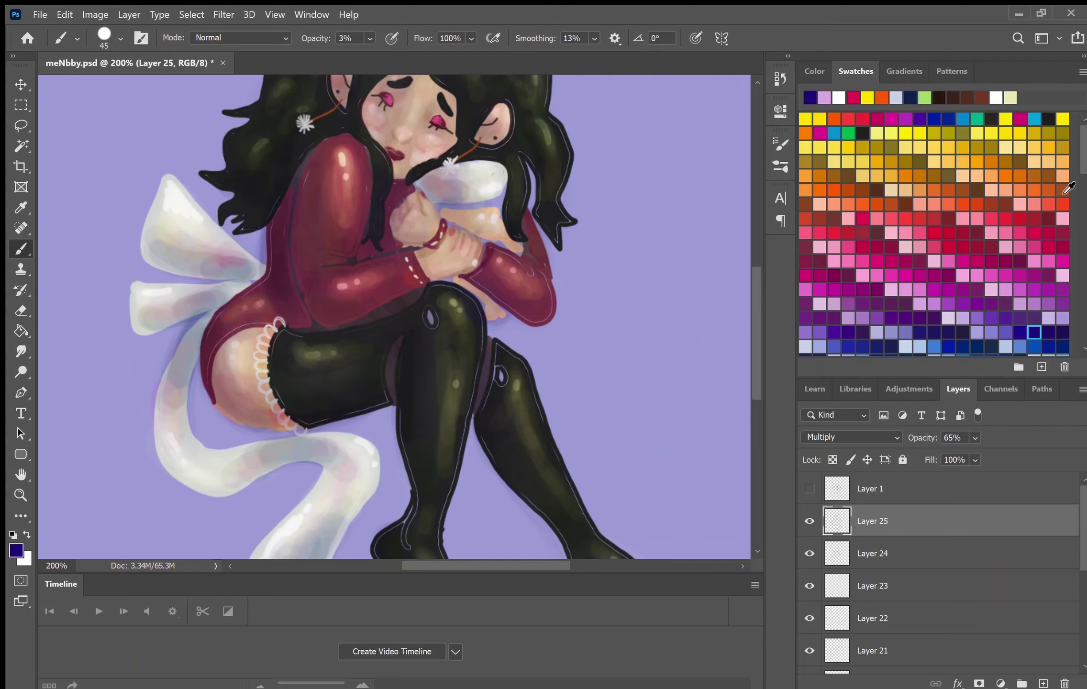
pyautogui.scroll(-5, 1040, 207)
# Pick a light sage green colour, enlarge the brush to 70, and recheck Layer 25's shading.
pyautogui.click(862, 266)
pyautogui.scroll(3, 393, 316)
pyautogui.press(']')
pyautogui.press(']')
pyautogui.press(']')
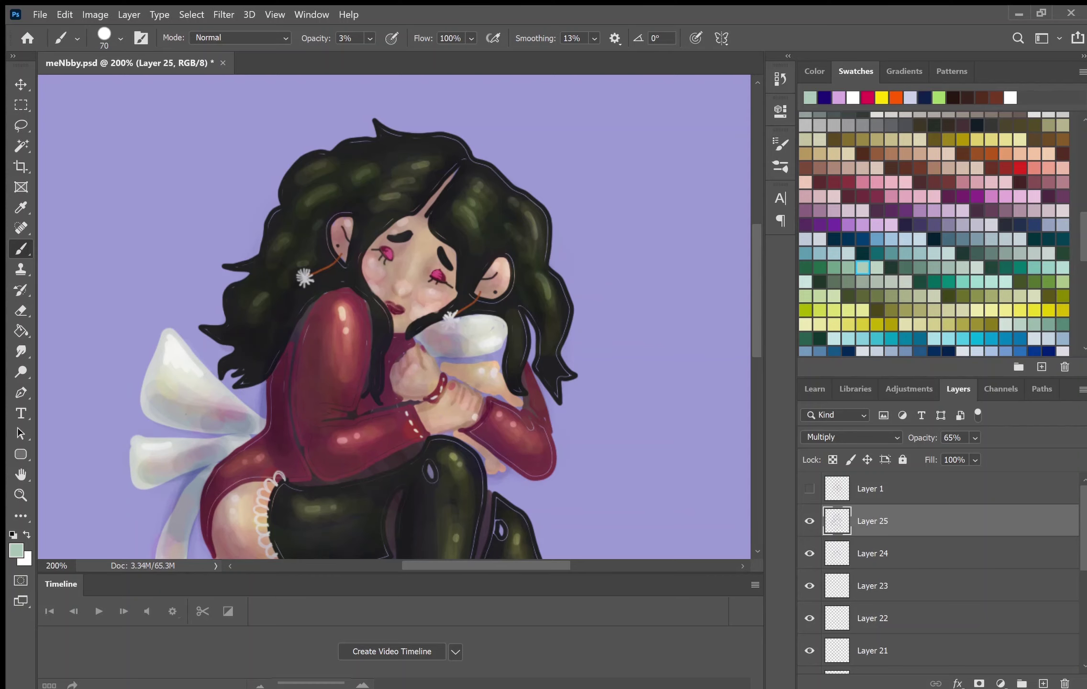
pyautogui.scroll(-5, 185, 483)
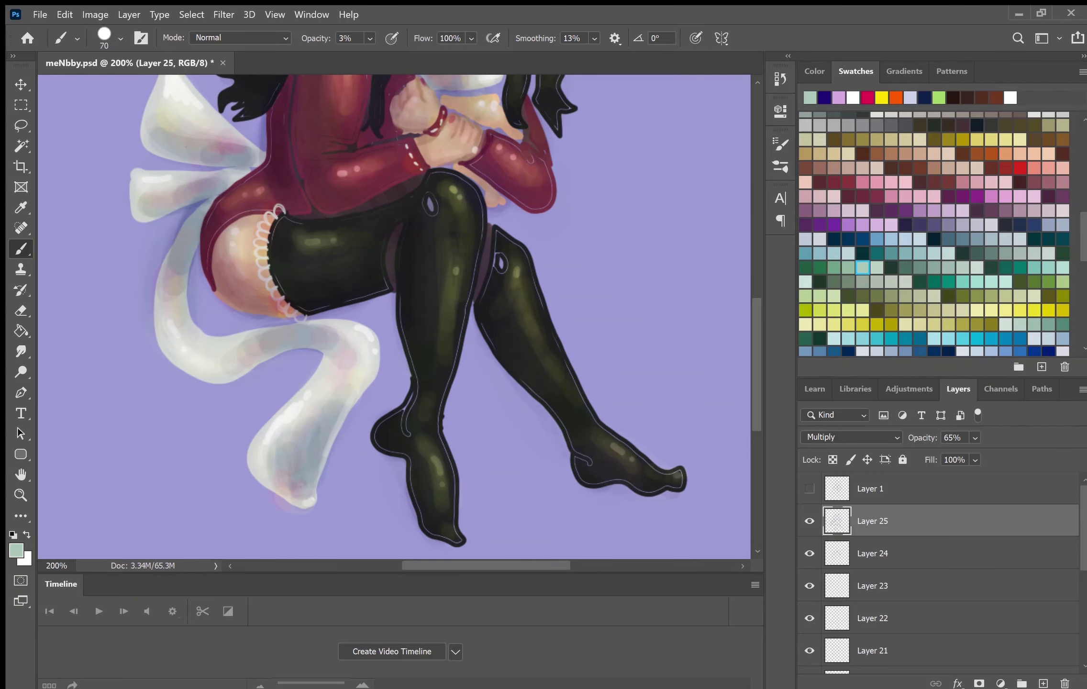
pyautogui.scroll(5, 357, 369)
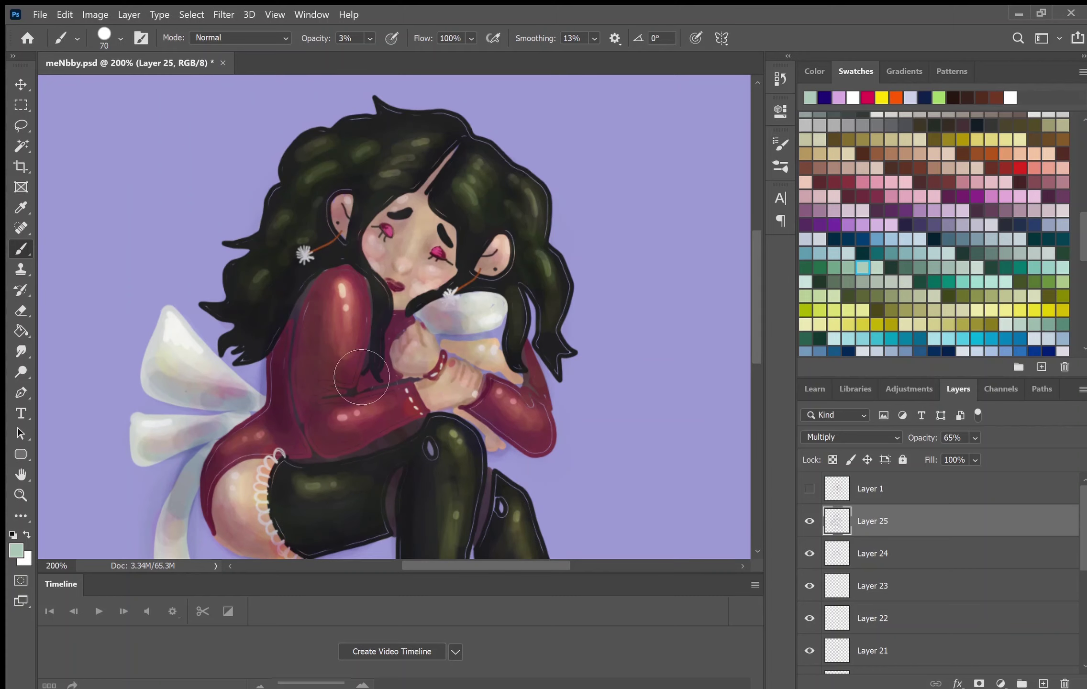
pyautogui.click(809, 521)
pyautogui.click(809, 521)
# Paint faint sage strokes on new Layer 26 and blend it as Overlay at 72%.
pyautogui.click(1044, 683)
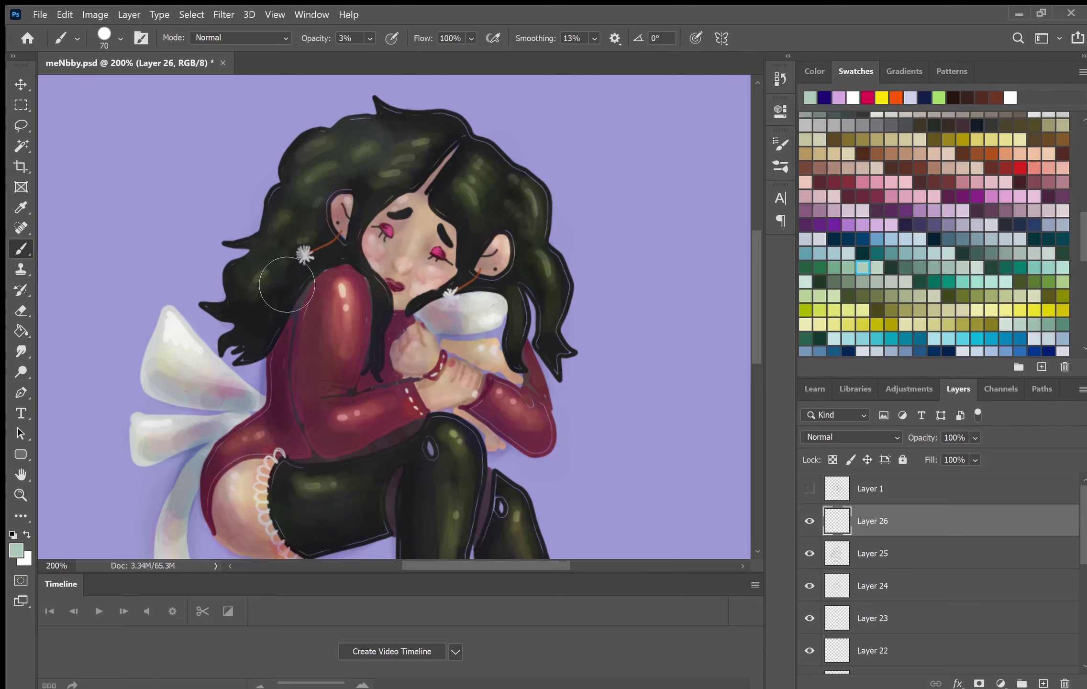
pyautogui.moveTo(487, 329); pyautogui.dragTo(450, 301)
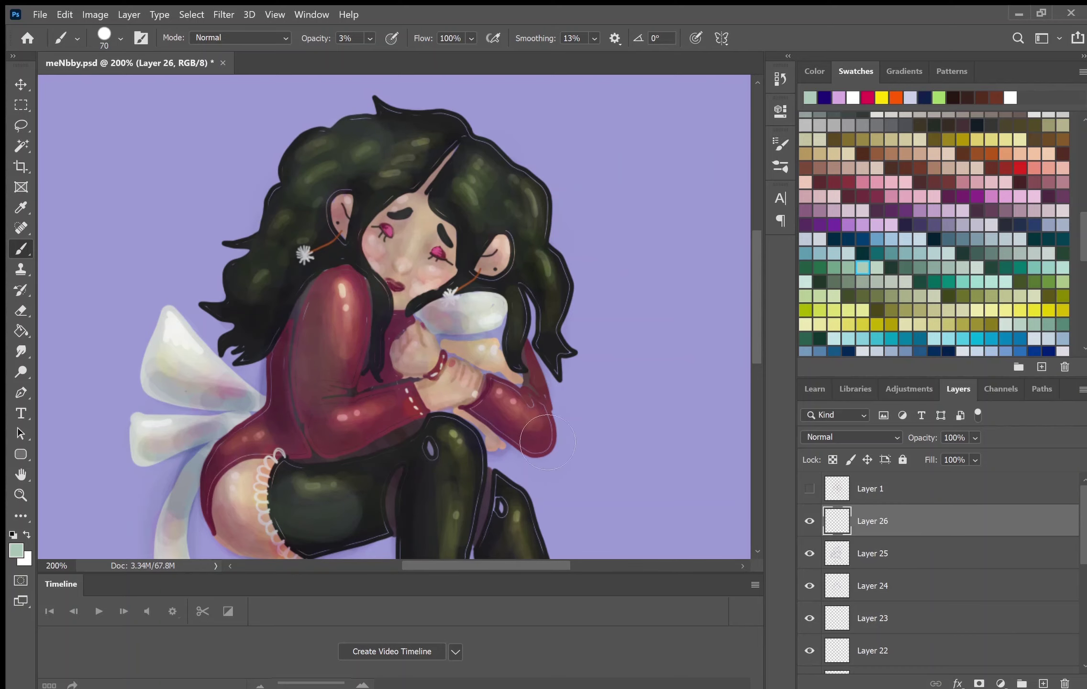
pyautogui.scroll(-5, 392, 316)
pyautogui.moveTo(461, 194); pyautogui.dragTo(563, 332)
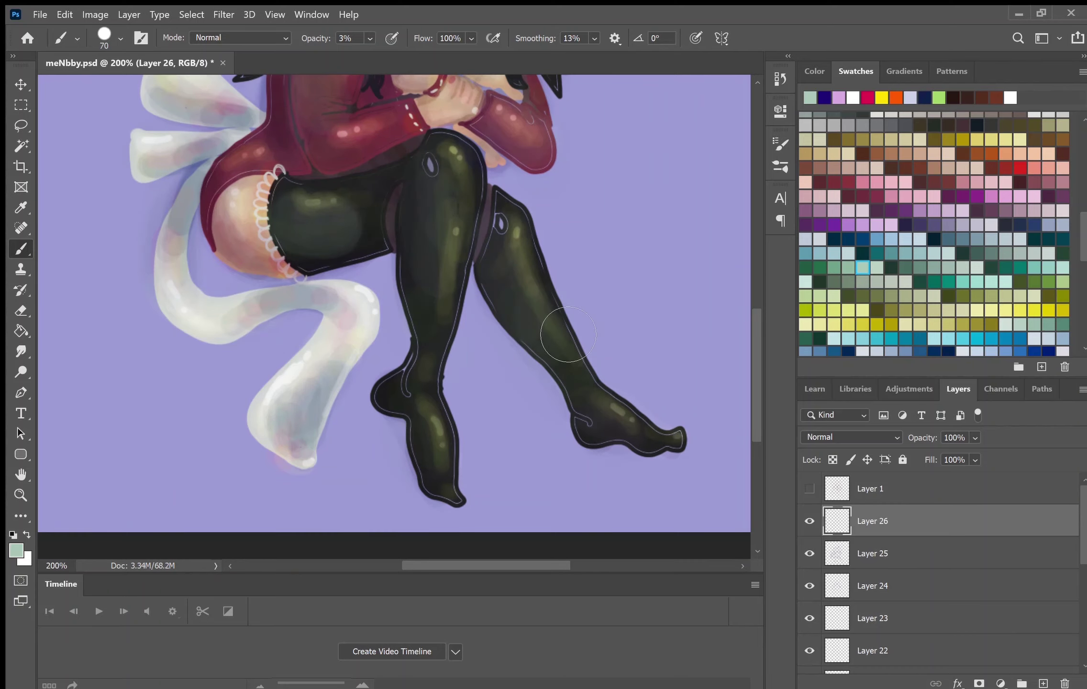
pyautogui.scroll(5, 646, 253)
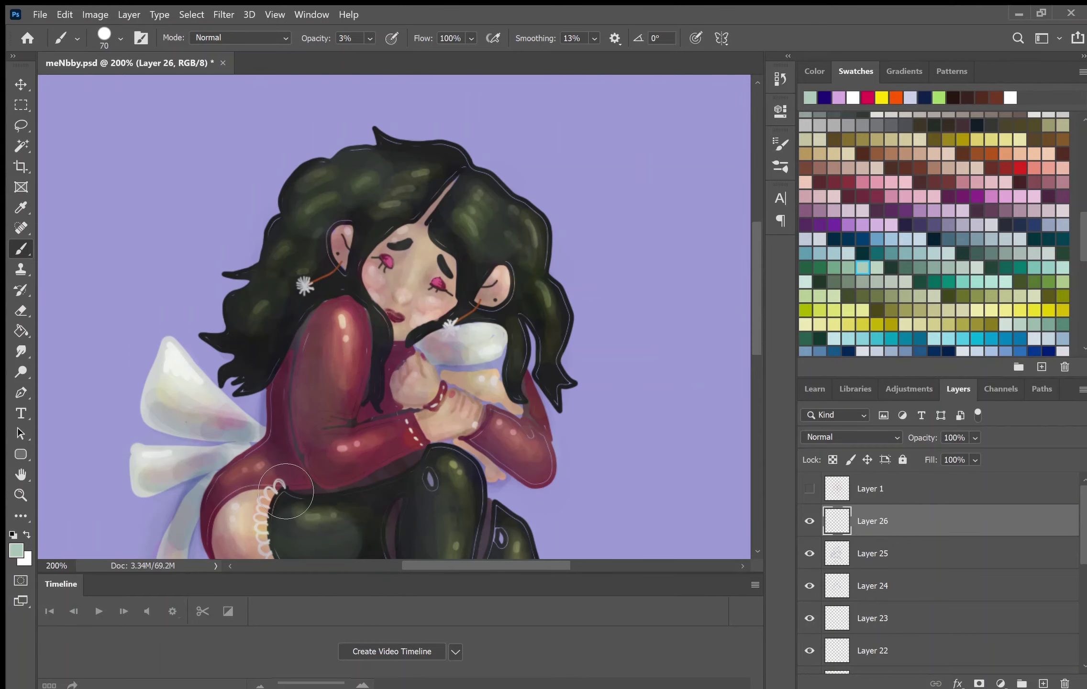
pyautogui.click(851, 437)
pyautogui.click(975, 438)
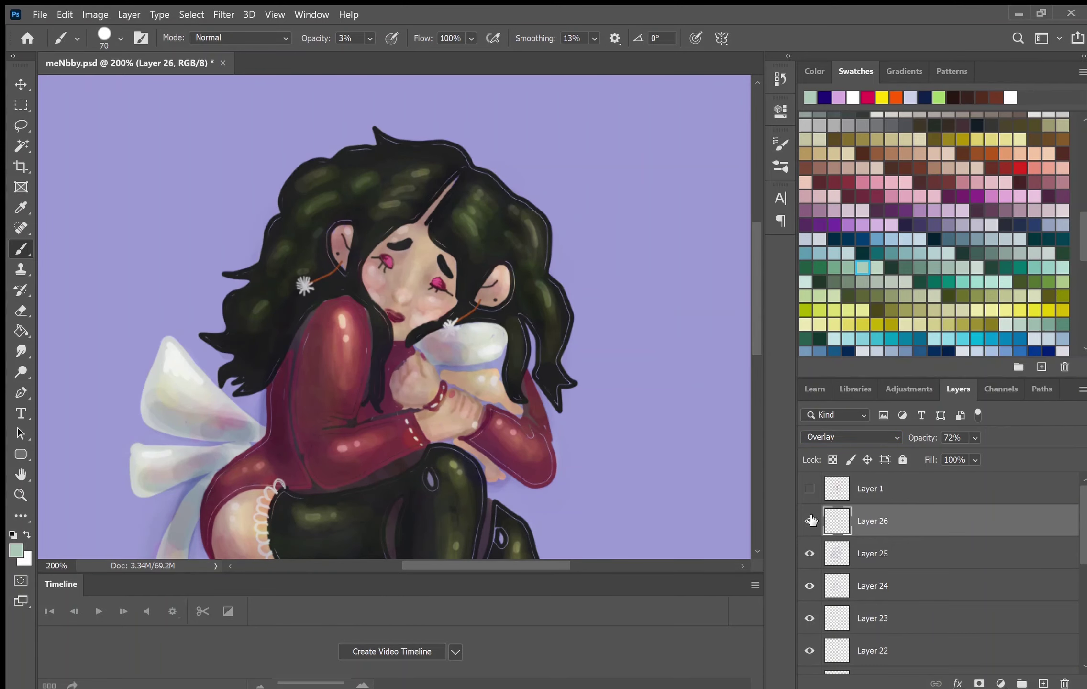
pyautogui.scroll(-5, 392, 316)
pyautogui.scroll(5, 392, 316)
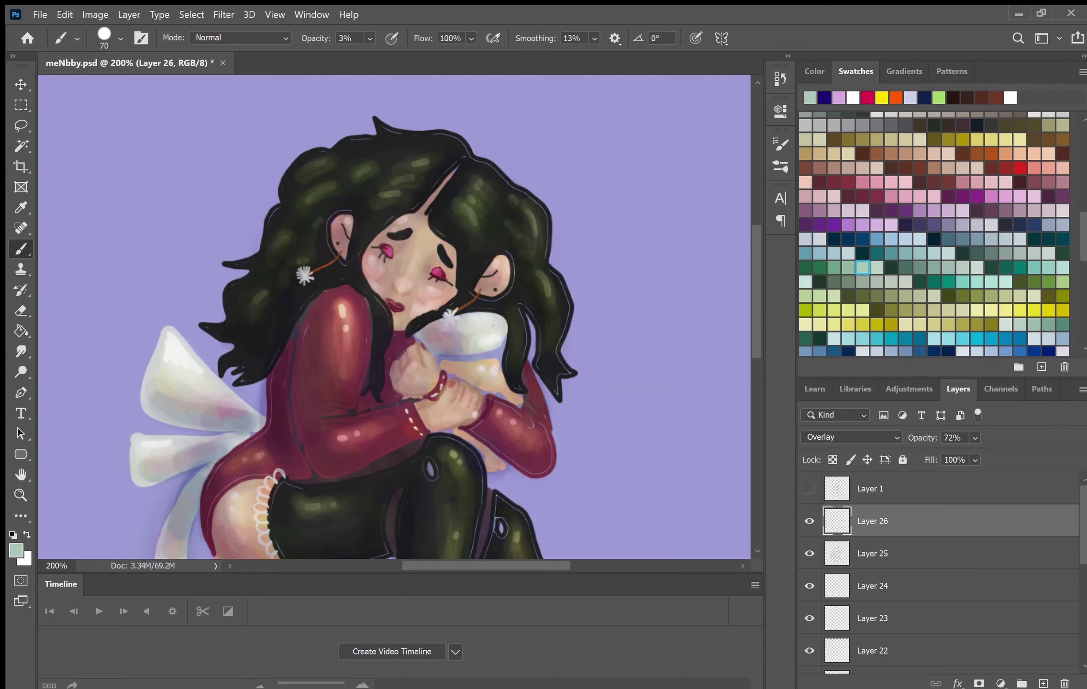
# Group Layers 17–26 as 'b' and add an empty layer above the group.
pyautogui.hotkey('ctrl', 'g')
pyautogui.press('g')
pyautogui.doubleClick(867, 515)
pyautogui.write('b')
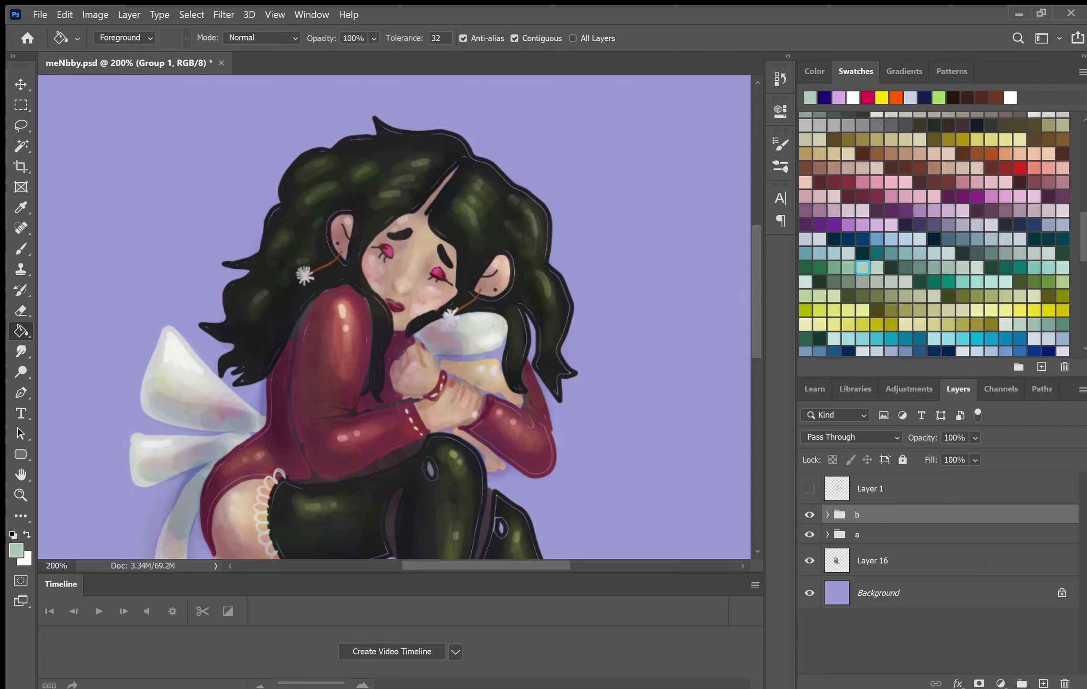
pyautogui.press('Return')
pyautogui.hotkey('ctrl', 'shift', 'alt', 'n')
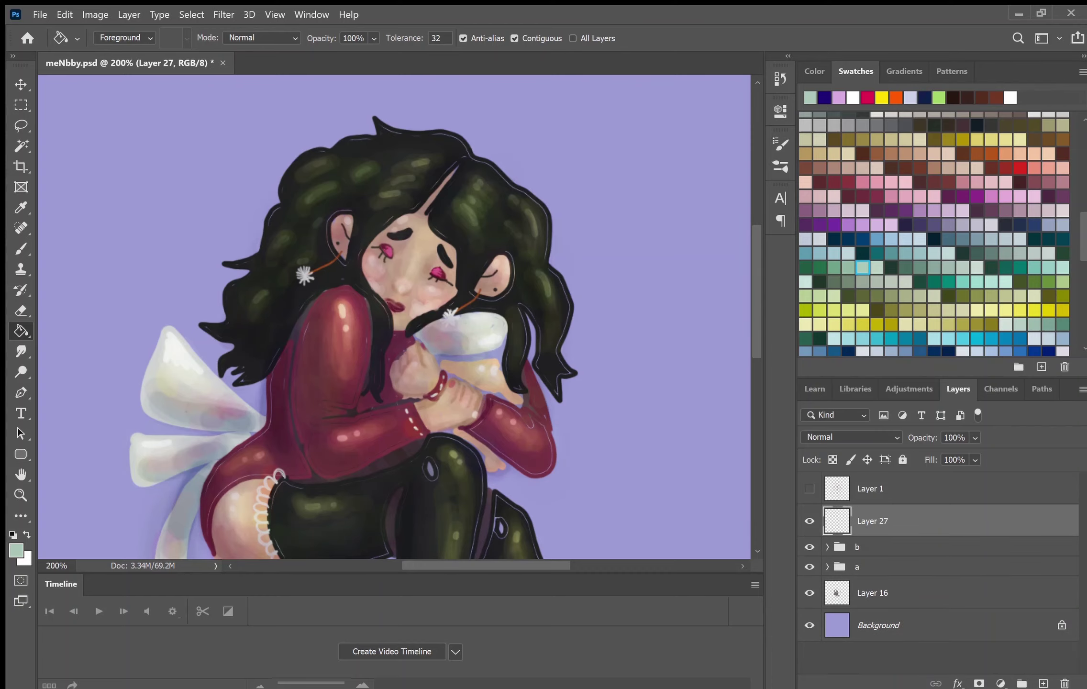
# Brush with the lavender background colour at size 9 and 300% zoom, tidying beside the red dress edge.
pyautogui.press('b')
pyautogui.keyDown('alt'); pyautogui.click(103, 250); pyautogui.keyUp('alt')
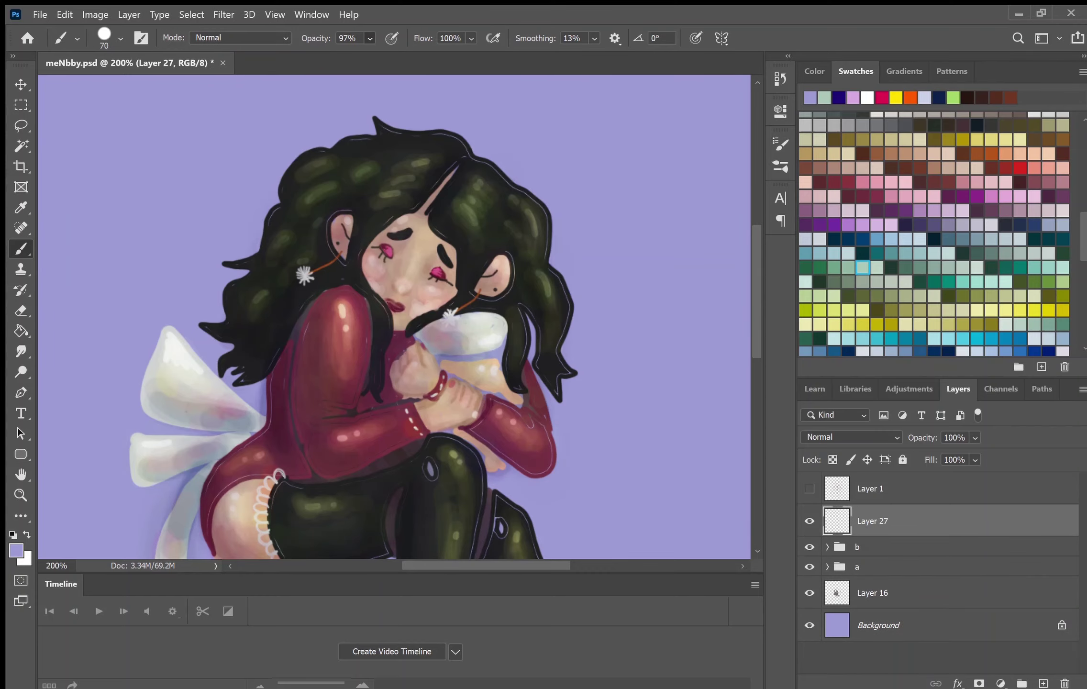
pyautogui.hotkey('ctrl', '+')
pyautogui.press('[')
pyautogui.press('[')
pyautogui.press('[')
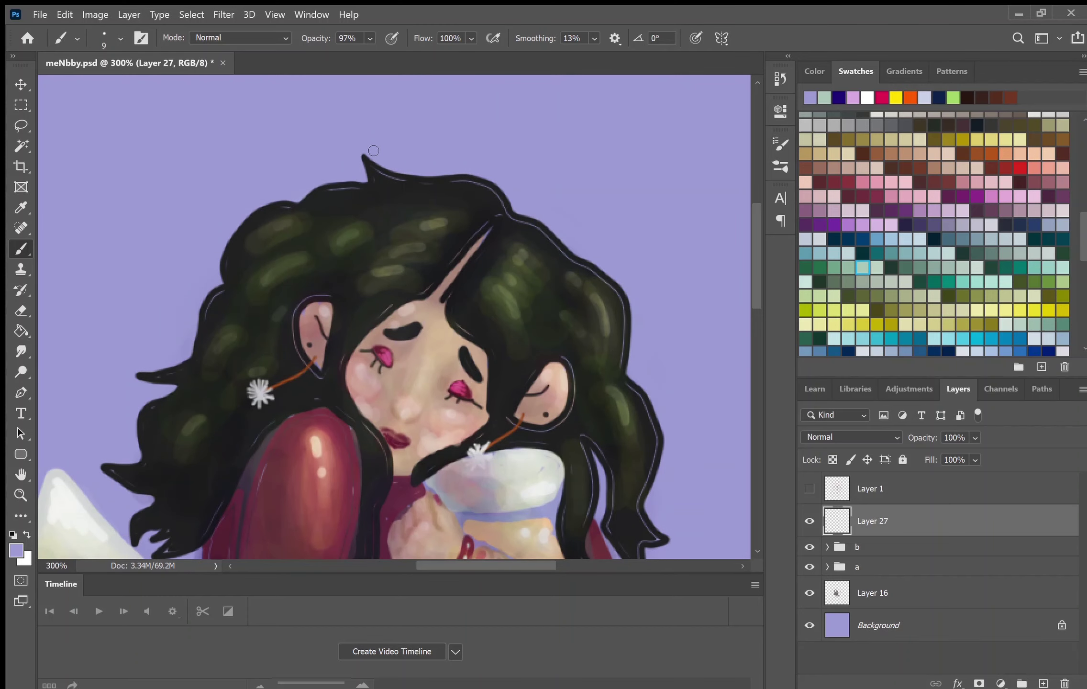
pyautogui.scroll(-5, 374, 150)
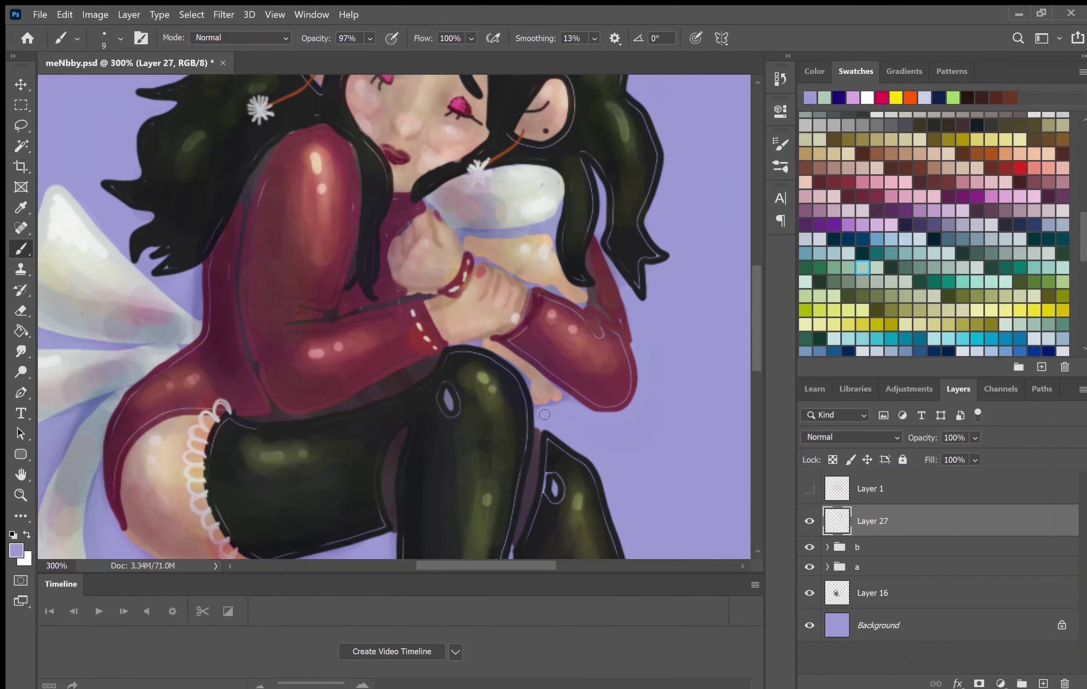
pyautogui.scroll(-6, 544, 415)
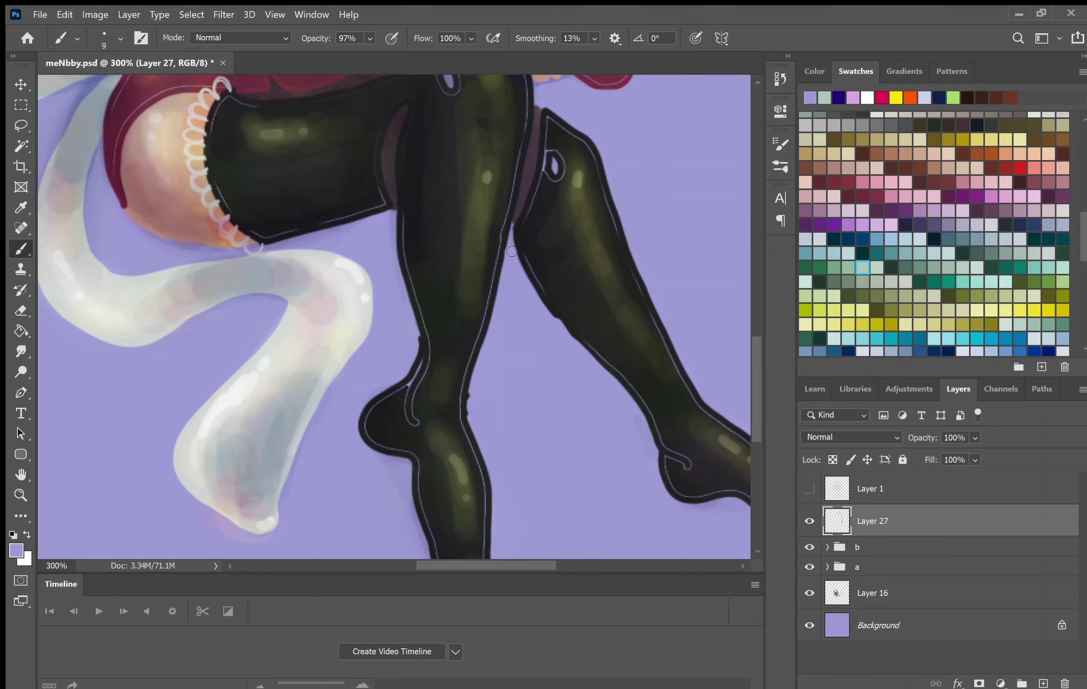
pyautogui.moveTo(102, 165); pyautogui.dragTo(98, 146)
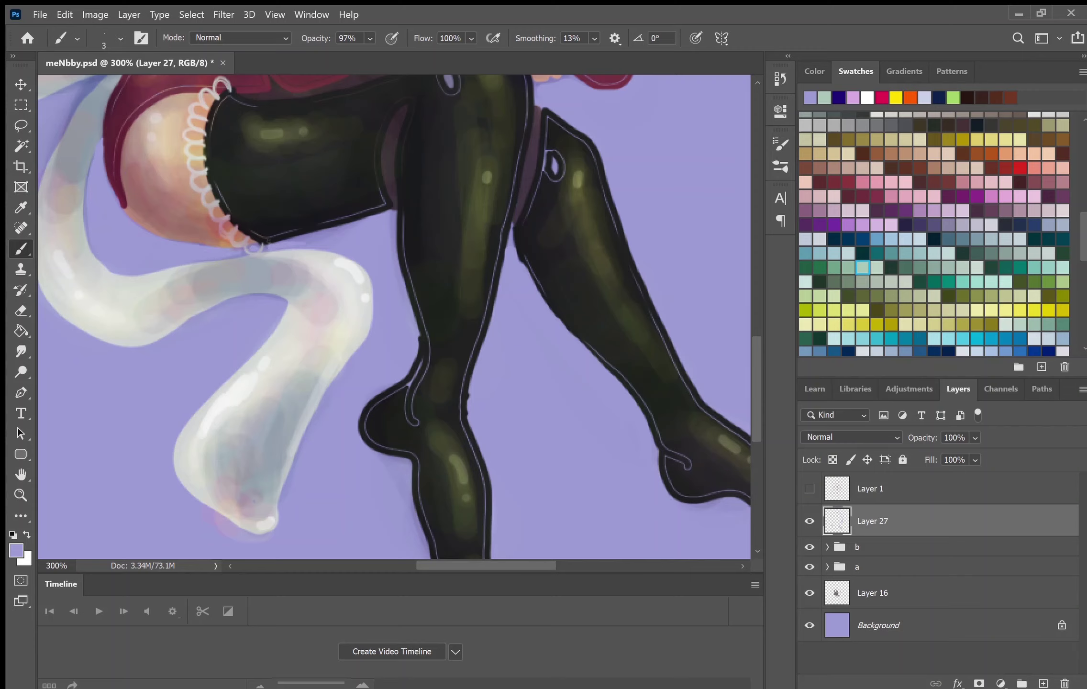
# Repaint the lower edge of the boot cuff, then undo that stroke.
pyautogui.moveTo(285, 241); pyautogui.dragTo(356, 221)
pyautogui.hotkey('ctrl', 'z')
pyautogui.scroll(-5, 386, 213)
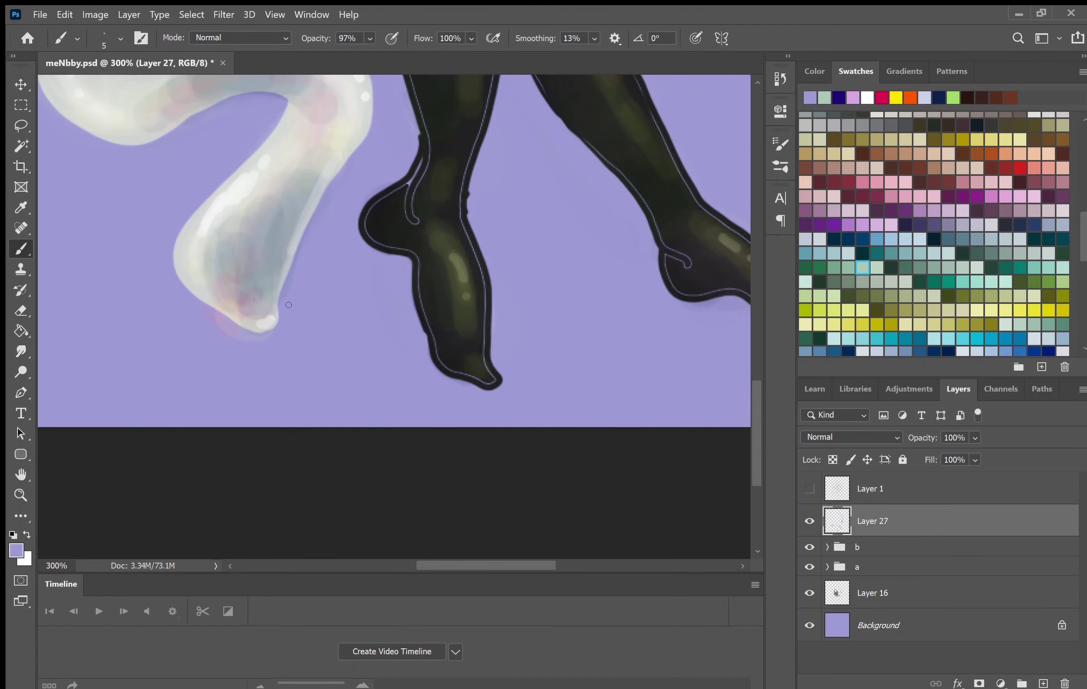
pyautogui.hscroll(6, 373, 202)
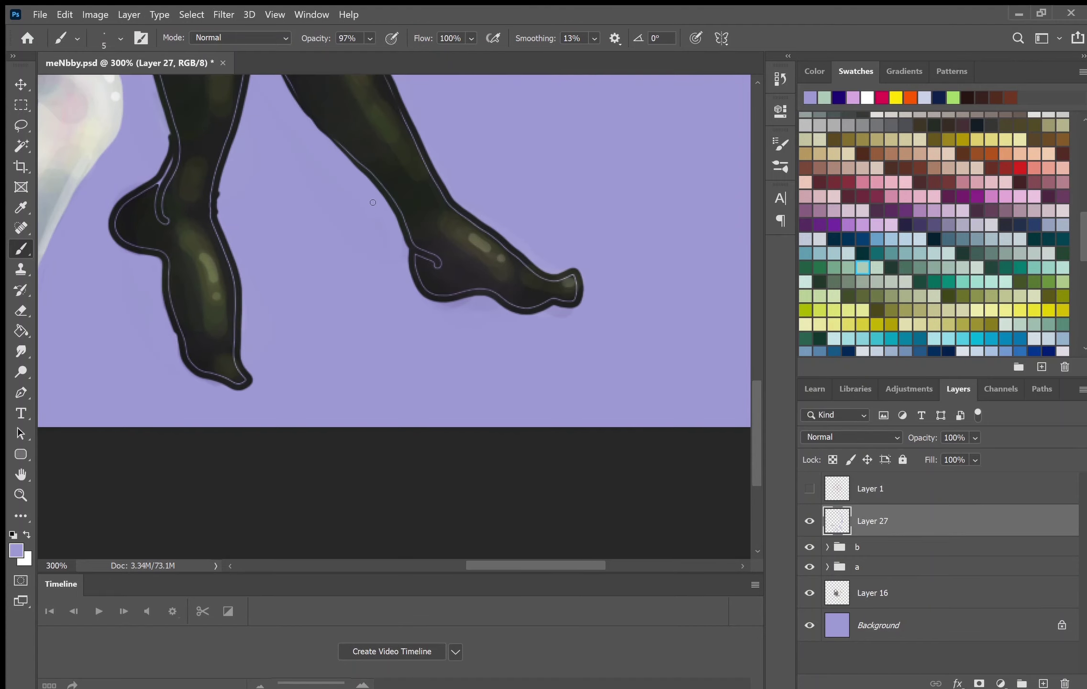
pyautogui.hscroll(-4, 553, 310)
pyautogui.scroll(8, 554, 310)
pyautogui.hscroll(-10, 553, 310)
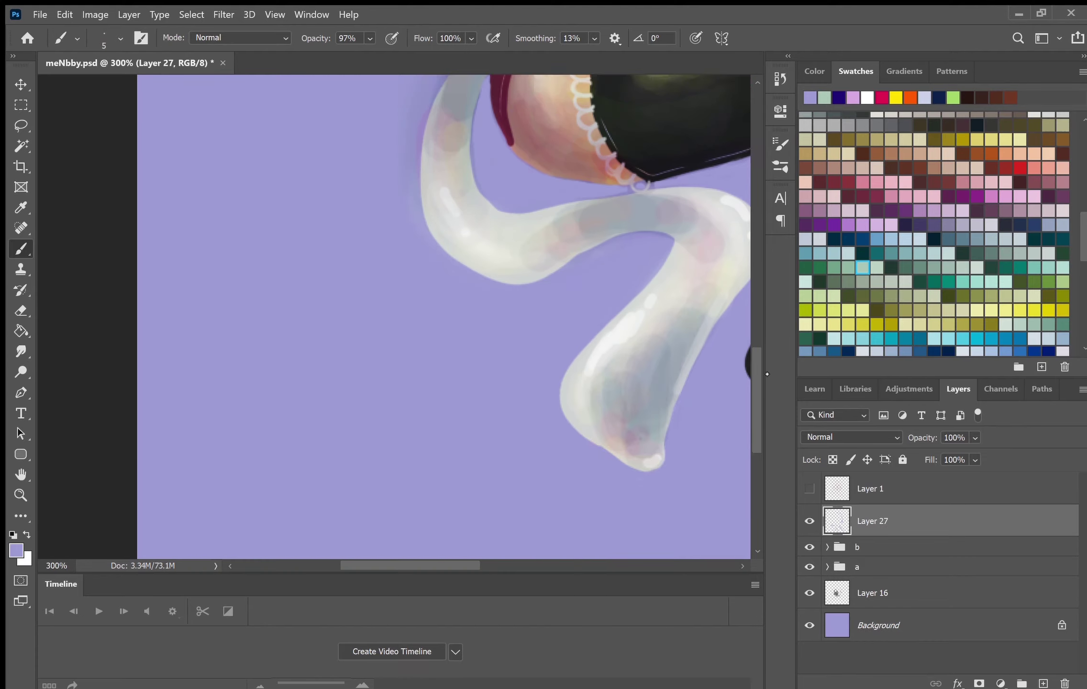
# Touch up the ribbon and dress edges in lavender, then fit the whole image on screen.
pyautogui.moveTo(479, 199)
pyautogui.mouseDown()
pyautogui.moveTo(433, 253)
pyautogui.moveTo(421, 298)
pyautogui.moveTo(437, 268)
pyautogui.mouseUp()
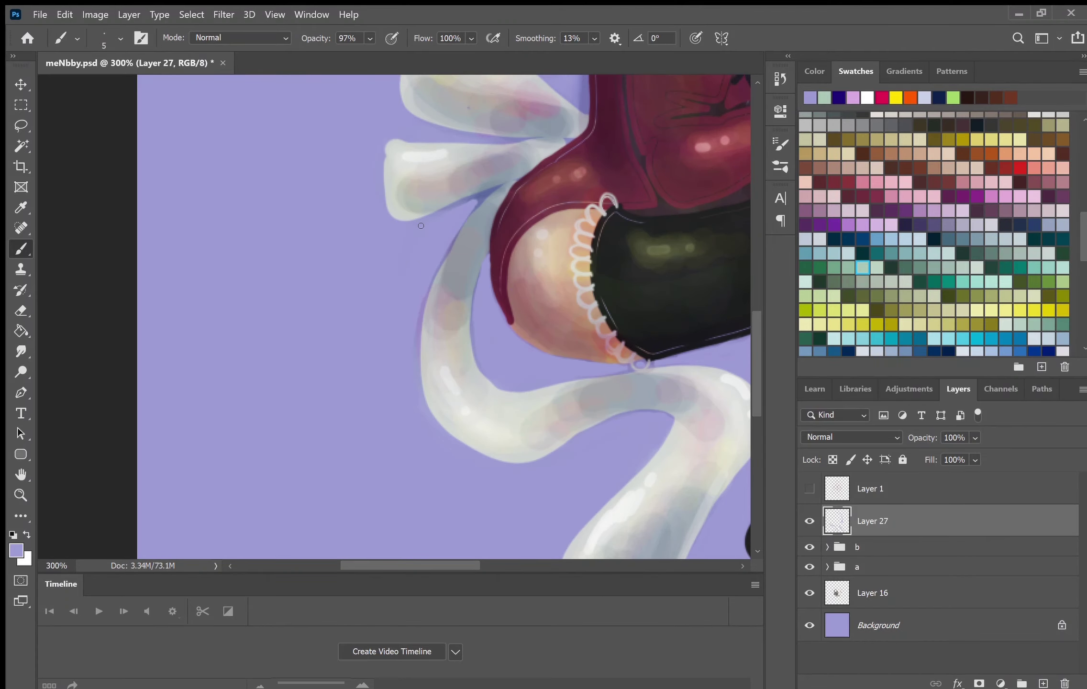
pyautogui.scroll(5, 377, 395)
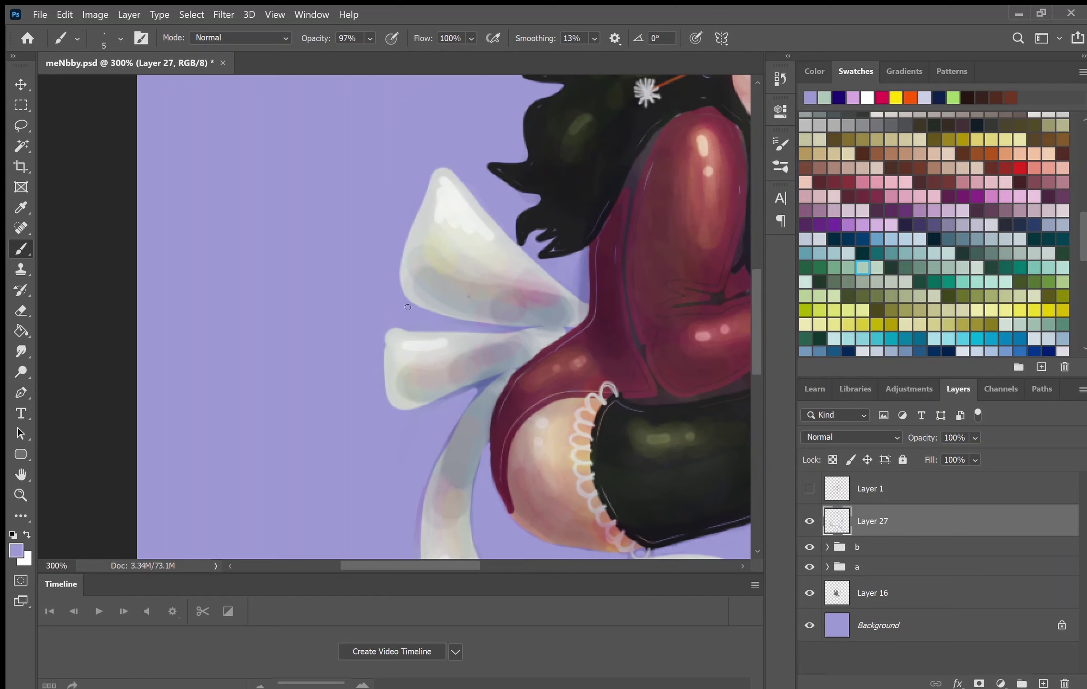
pyautogui.moveTo(579, 261); pyautogui.dragTo(584, 300)
pyautogui.scroll(8, 579, 258)
pyautogui.hotkey('ctrl', '0')
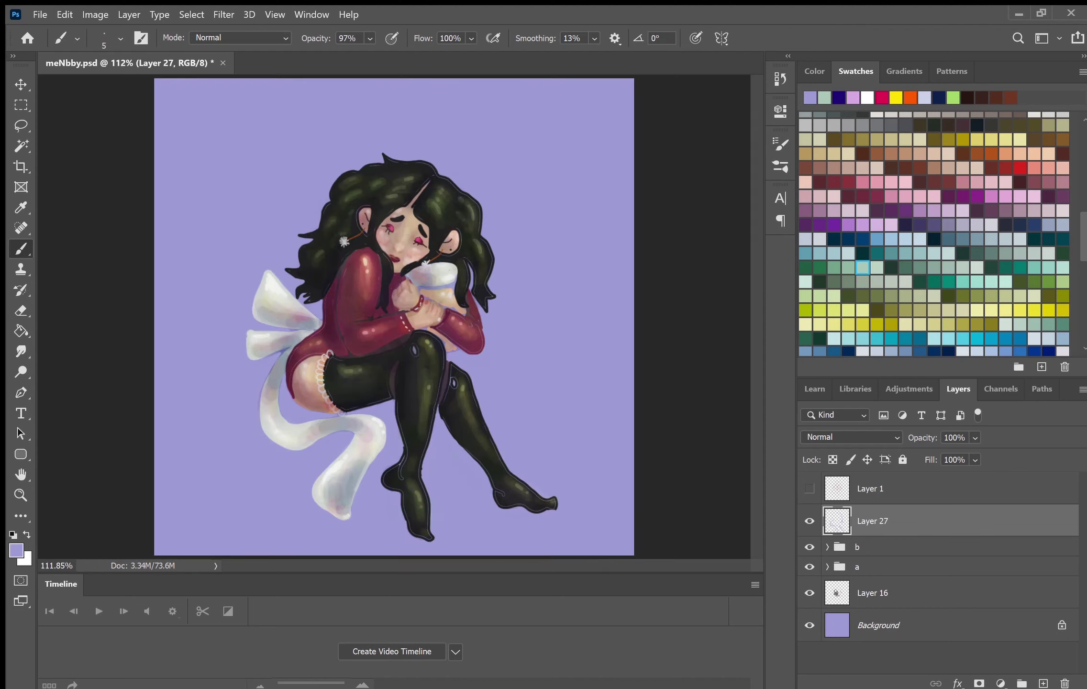
pyautogui.click(930, 546)
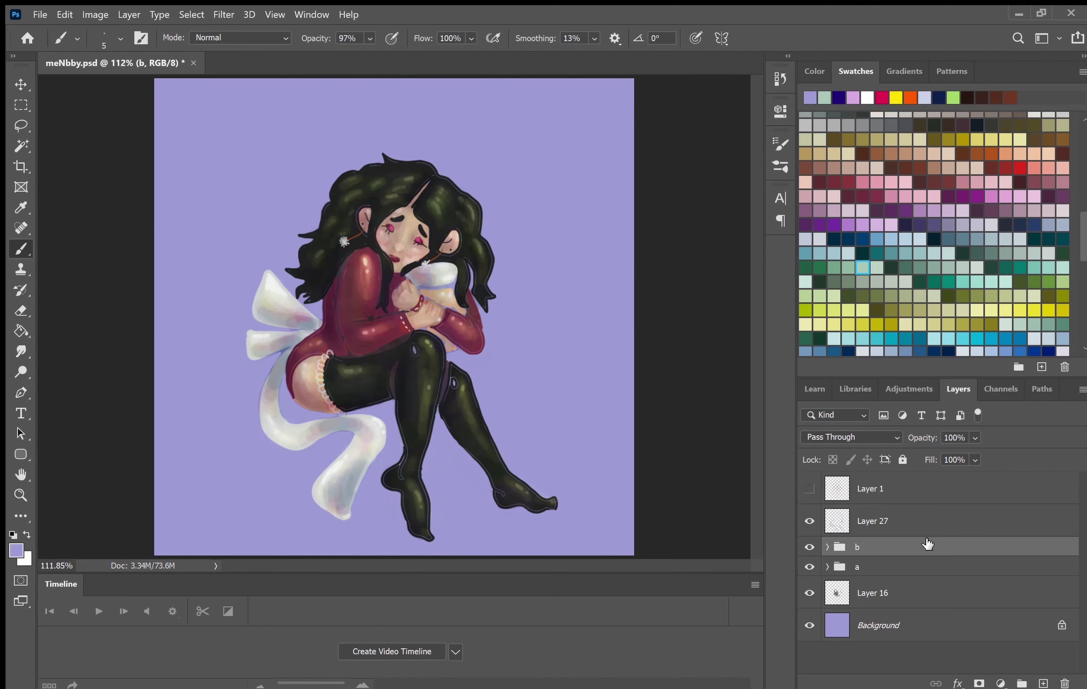
# Paint red cheek blush on new Layer 28 above Layer 27, blended as Overlay at 35%.
pyautogui.hotkey('ctrl', 'shift', 'alt', 'n')
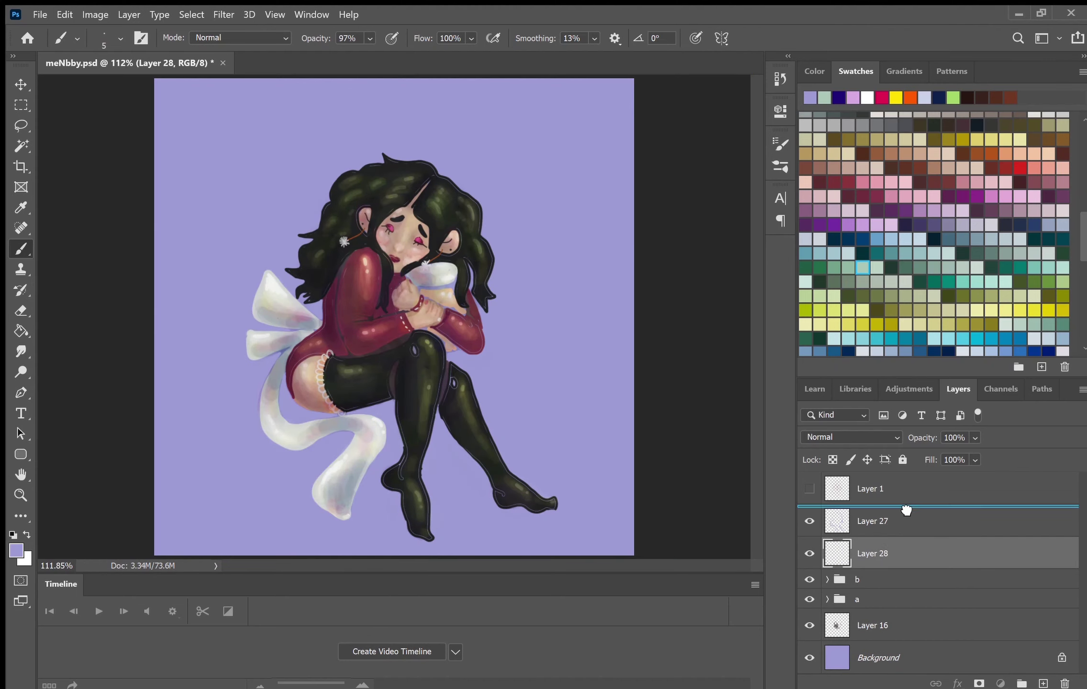
pyautogui.moveTo(885, 554); pyautogui.dragTo(903, 507)
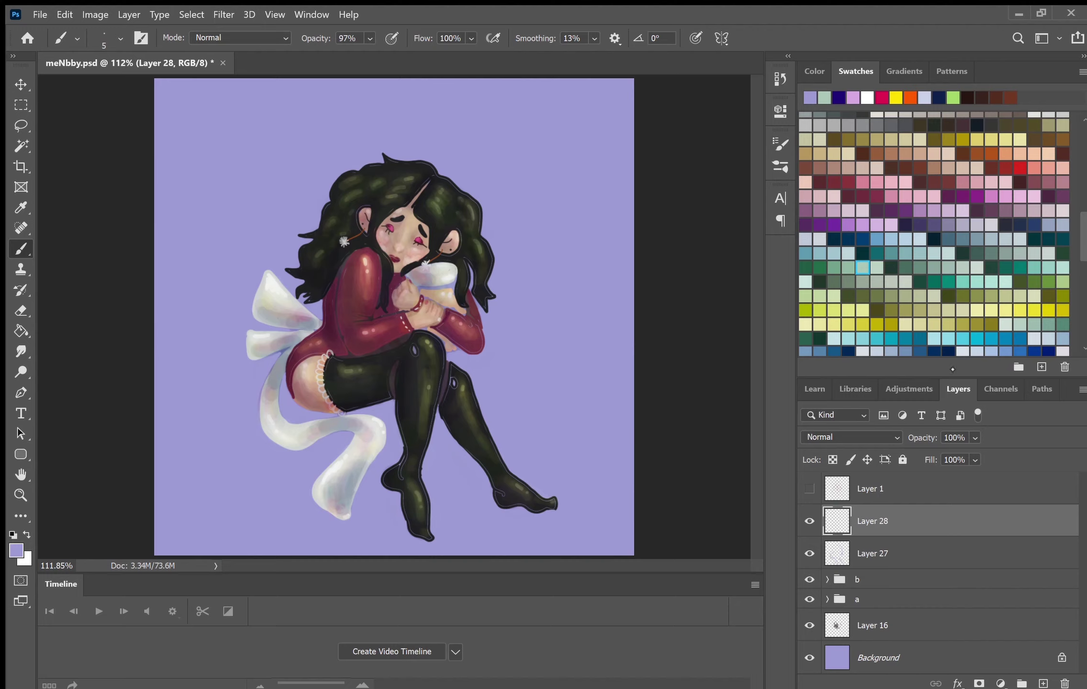
pyautogui.click(1020, 167)
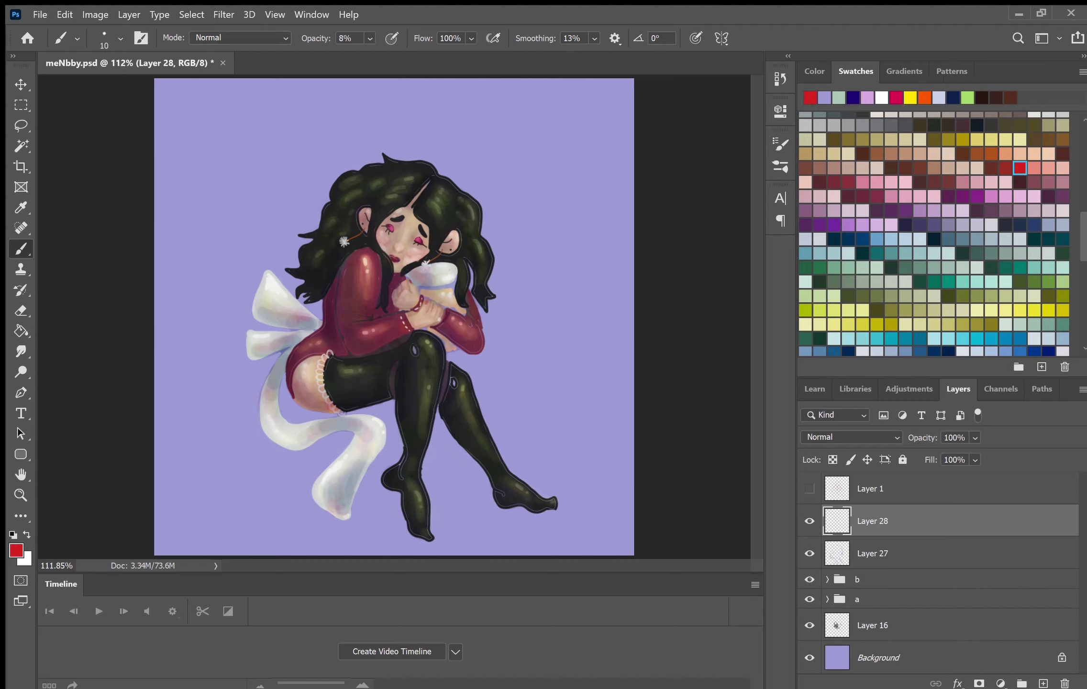
pyautogui.moveTo(390, 244); pyautogui.dragTo(390, 219)
pyautogui.click(852, 437)
pyautogui.click(1044, 684)
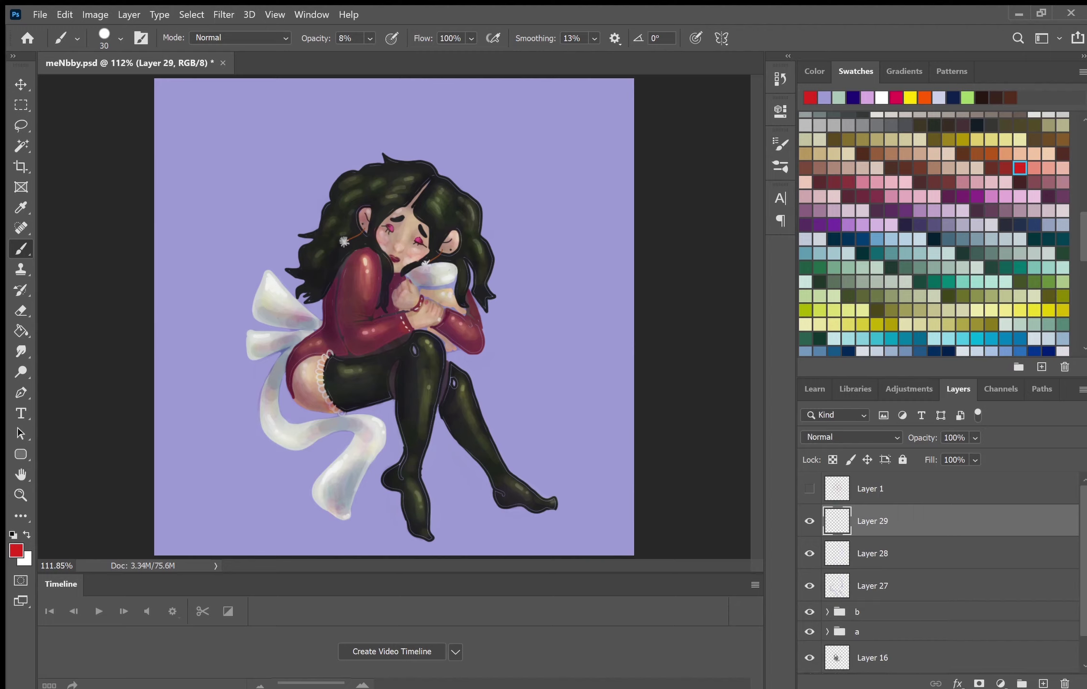
# Shade the bow and hip in faint dark brown at Multiply 40%, with Layer 27 moved above it.
pyautogui.click(863, 153)
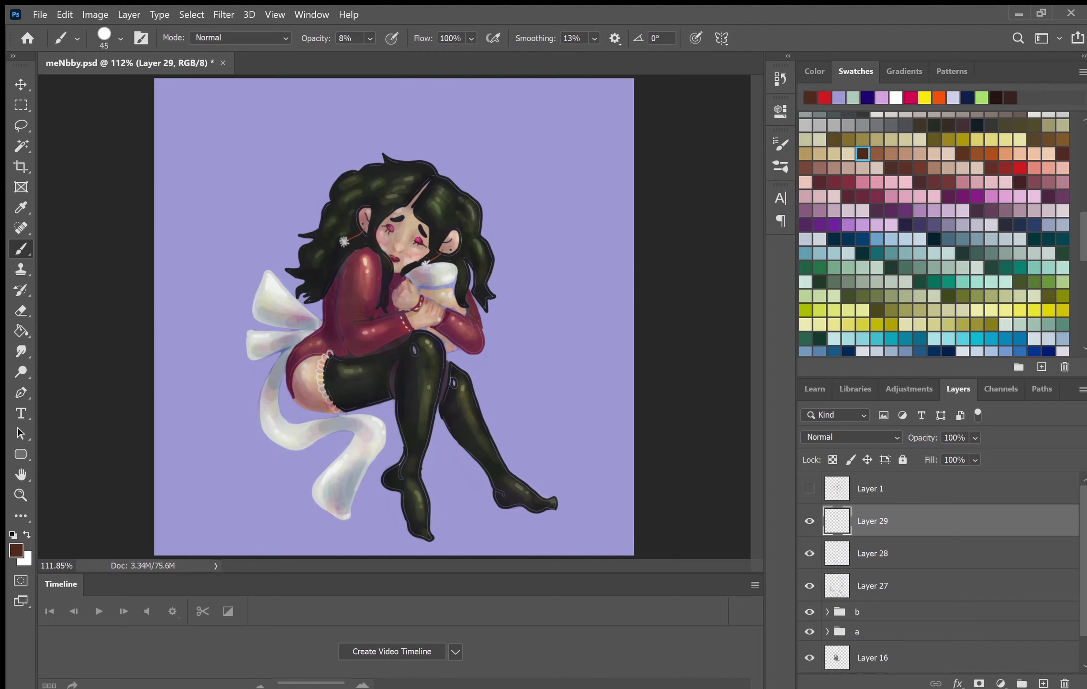
pyautogui.moveTo(335, 293)
pyautogui.mouseDown()
pyautogui.moveTo(297, 325)
pyautogui.moveTo(316, 383)
pyautogui.mouseUp()
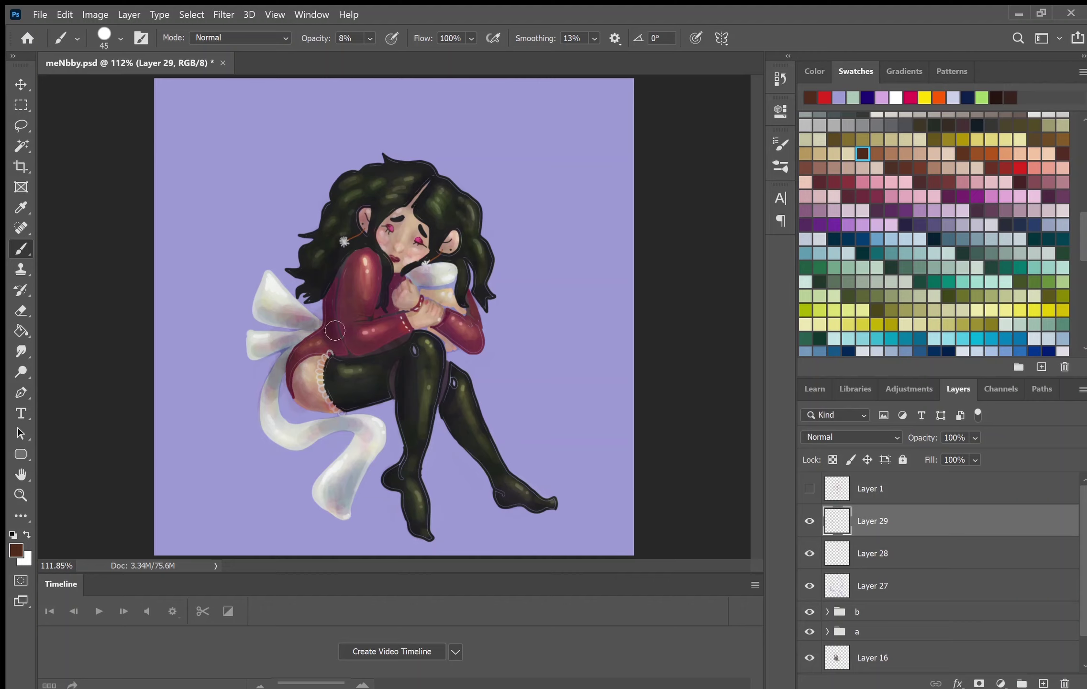
pyautogui.moveTo(328, 333); pyautogui.dragTo(302, 371)
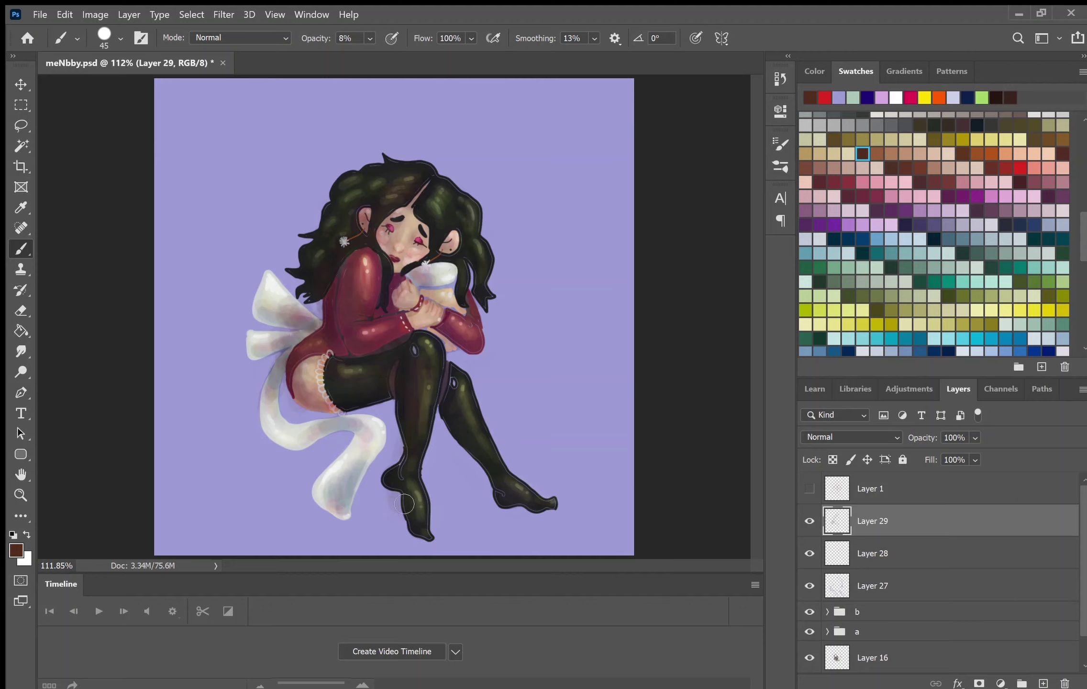
pyautogui.scroll(-3, 851, 437)
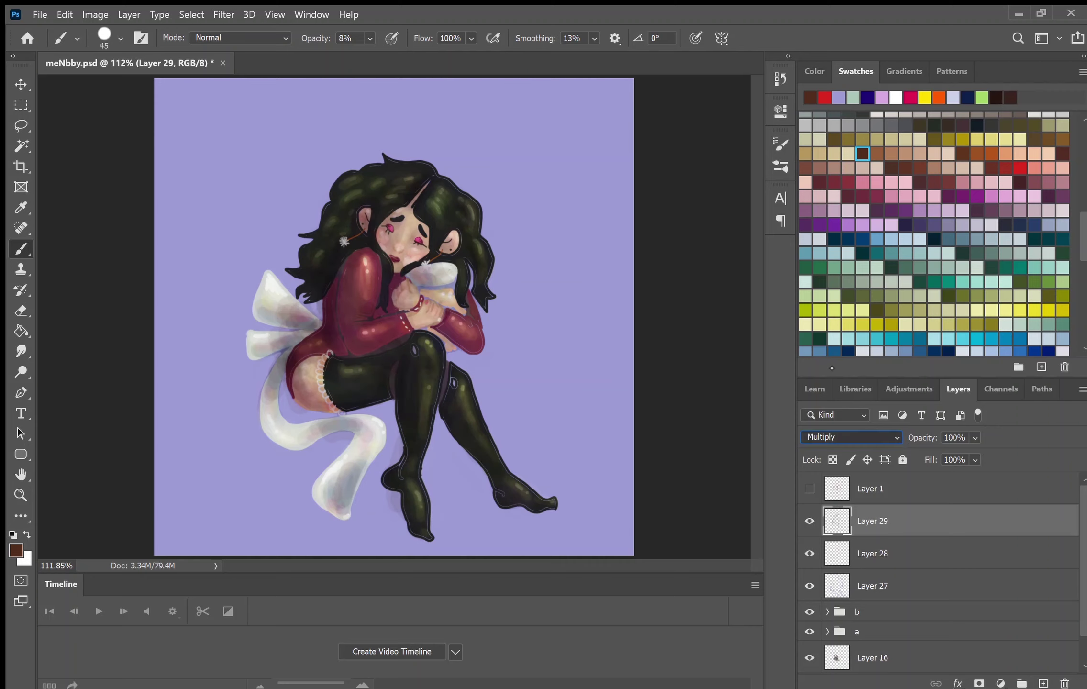
pyautogui.moveTo(975, 438); pyautogui.dragTo(950, 448)
pyautogui.moveTo(873, 586); pyautogui.dragTo(904, 506)
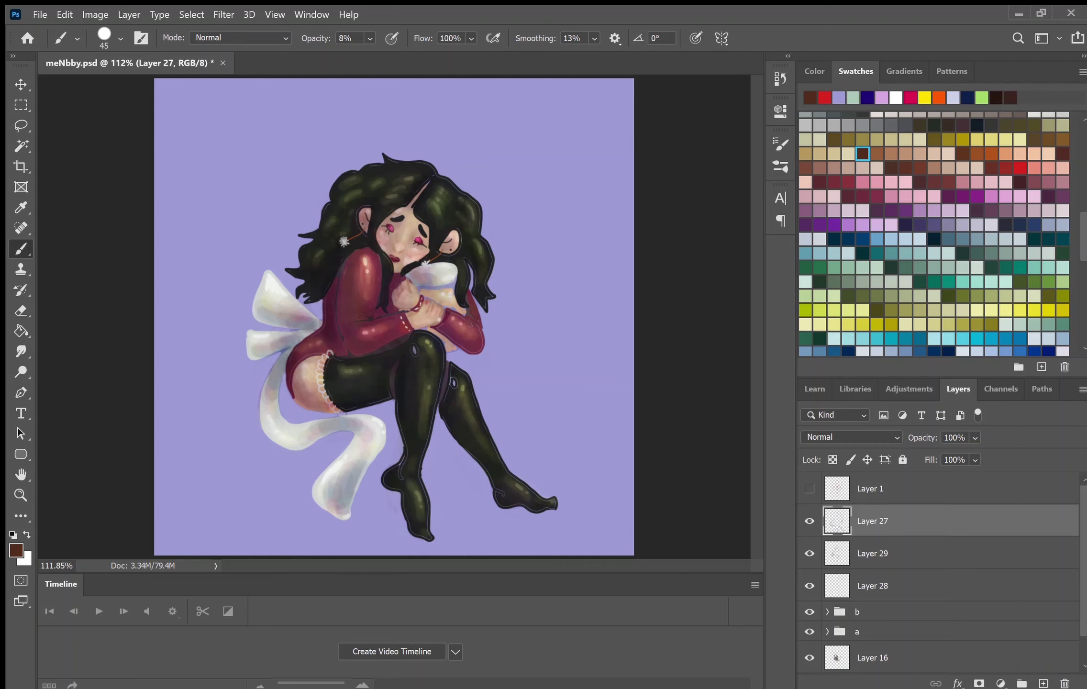
# Compare Layer 27 on and off, then add Layer 30 above Layer 27 with white as paint colour.
pyautogui.press('e')
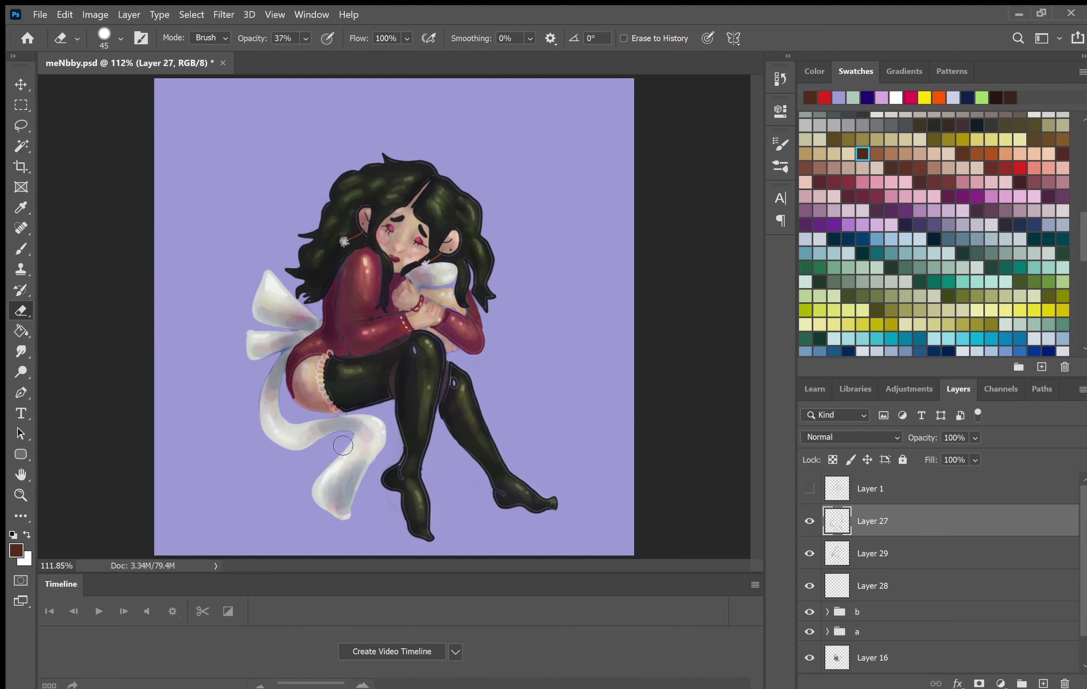
pyautogui.click(810, 522)
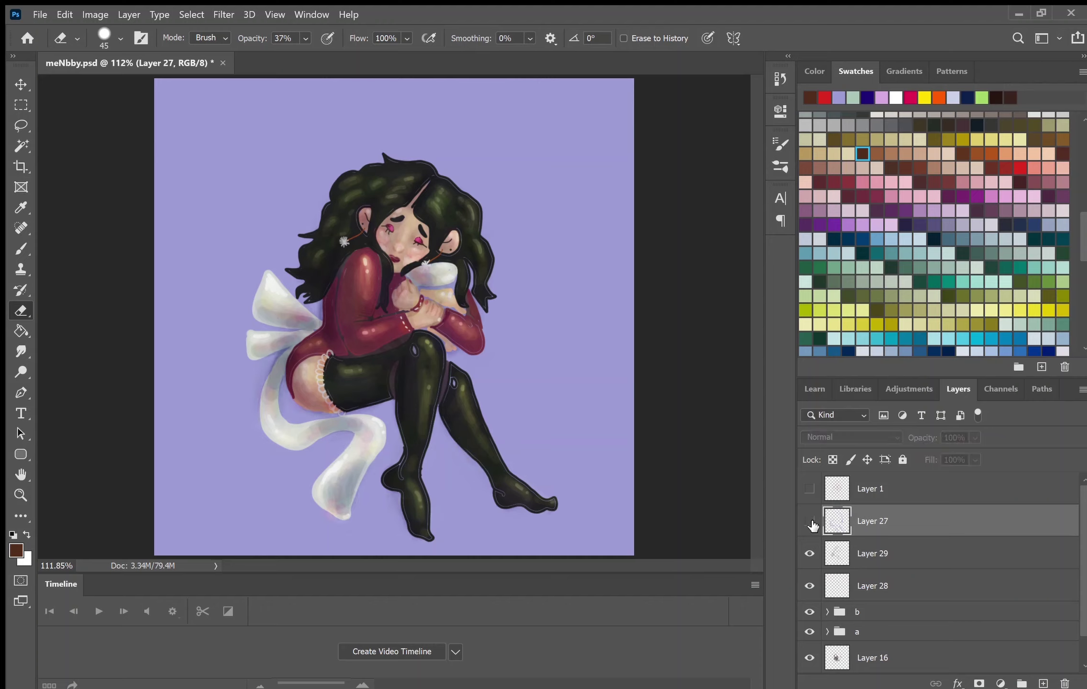
pyautogui.click(902, 555)
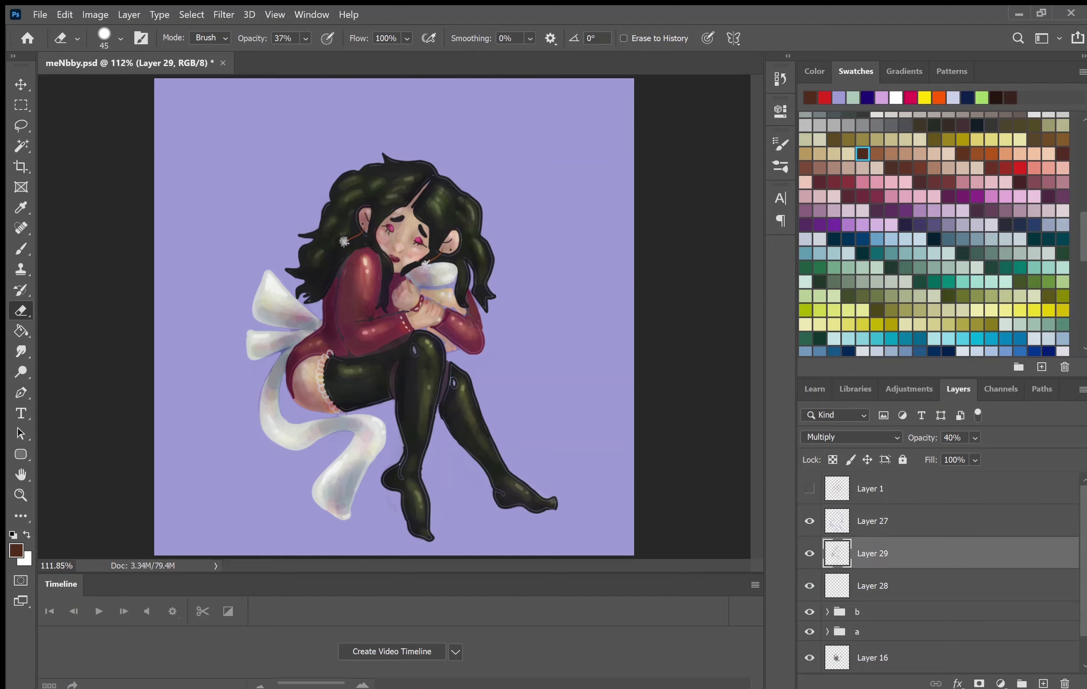
pyautogui.click(1044, 684)
pyautogui.hotkey('ctrl', ']')
pyautogui.click(897, 98)
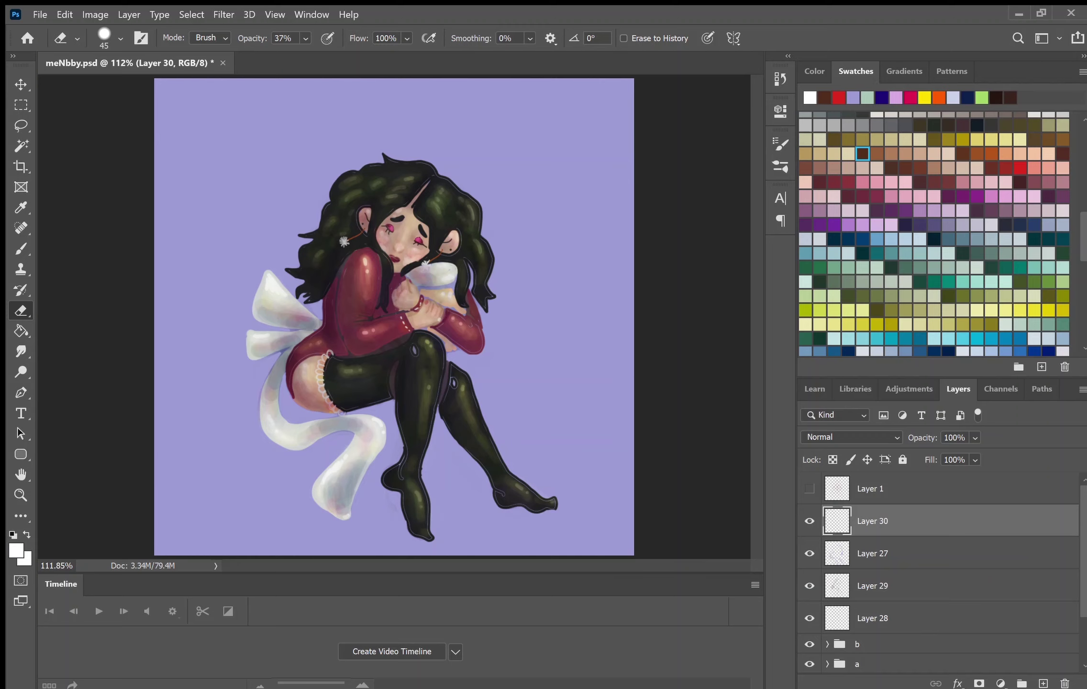
# Zoom in and dab small white highlights on the dandelion puff, sleeve, hand and pillow.
pyautogui.hotkey('ctrl', '+')
pyautogui.hotkey('ctrl', '+')
pyautogui.press('b')
pyautogui.press('[')
pyautogui.press('[')
pyautogui.press('[')
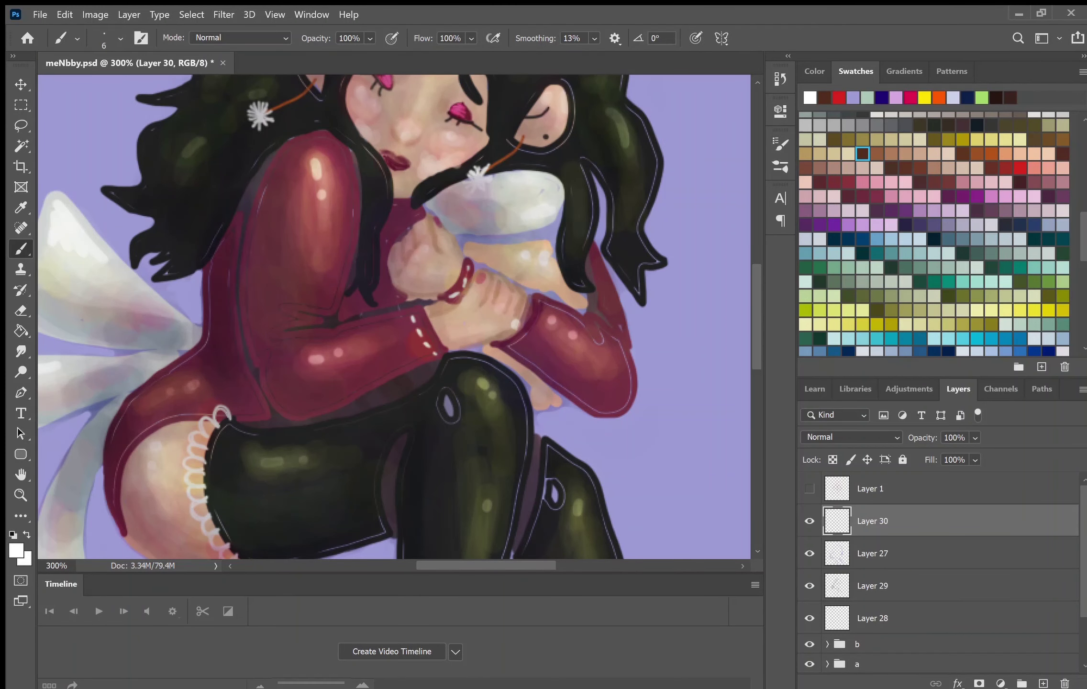
pyautogui.moveTo(258, 108); pyautogui.dragTo(264, 115)
pyautogui.moveTo(311, 357); pyautogui.dragTo(320, 358)
pyautogui.click(525, 251)
pyautogui.click(545, 255)
pyautogui.moveTo(527, 212); pyautogui.dragTo(554, 205)
pyautogui.moveTo(523, 177); pyautogui.dragTo(535, 174)
# Dab white highlights on the cheeks and ears.
pyautogui.scroll(5, 741, 272)
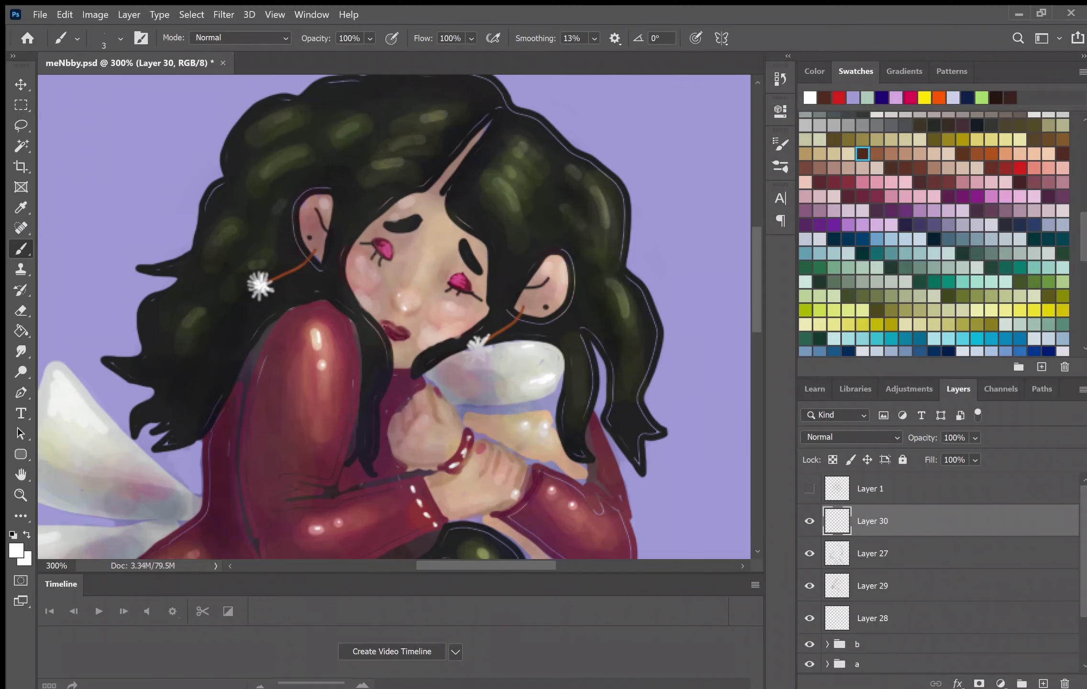
pyautogui.click(360, 258)
pyautogui.click(450, 304)
pyautogui.click(324, 202)
pyautogui.click(563, 269)
# Add highlight dashes on the dark boot and dots on the red sleeve.
pyautogui.scroll(-8, 272, 244)
pyautogui.scroll(-3, 272, 244)
pyautogui.click(270, 248)
pyautogui.click(169, 180)
pyautogui.click(191, 172)
pyautogui.click(197, 171)
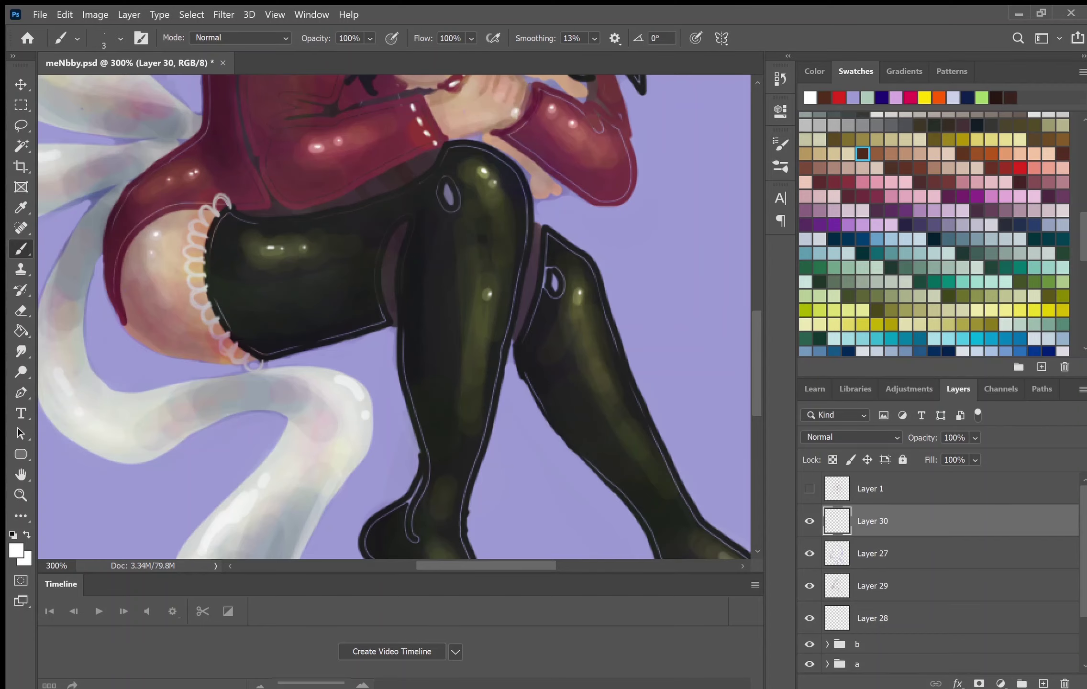
# Paint highlight strokes on the left boot and the right boot's toe tip.
pyautogui.scroll(-8, 578, 292)
pyautogui.click(468, 318)
pyautogui.moveTo(463, 290); pyautogui.dragTo(465, 300)
pyautogui.hscroll(9, 478, 296)
pyautogui.moveTo(406, 265); pyautogui.dragTo(412, 272)
pyautogui.click(496, 306)
pyautogui.moveTo(491, 303); pyautogui.dragTo(496, 297)
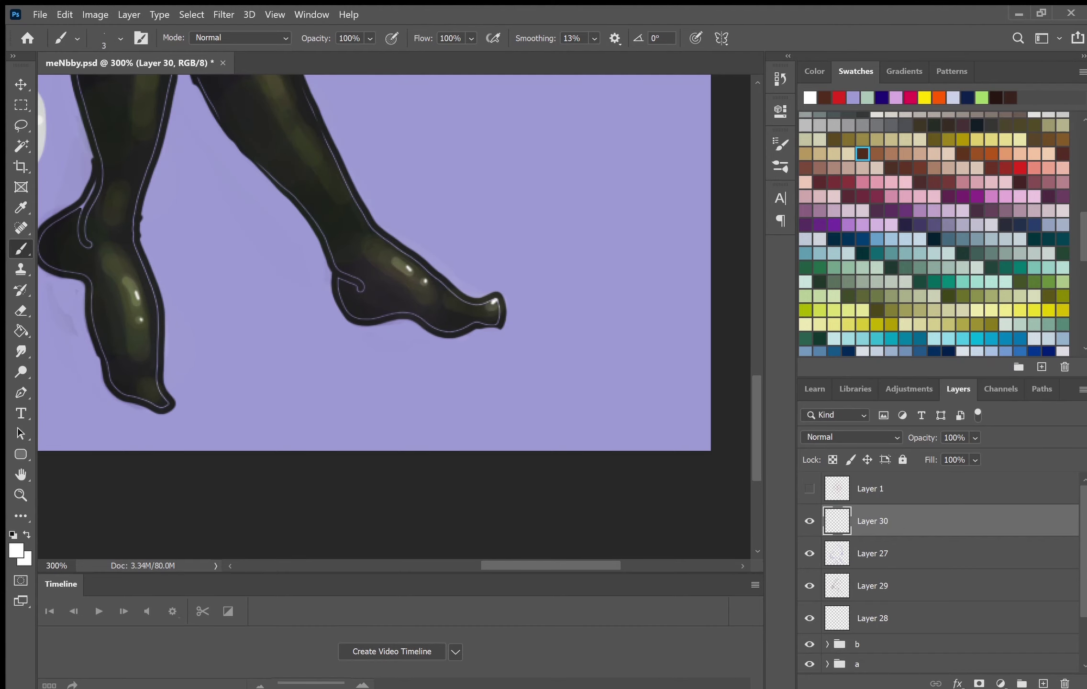
# Paint white highlight strokes on the hair.
pyautogui.scroll(12, 373, 316)
pyautogui.scroll(12, 373, 316)
pyautogui.moveTo(300, 320); pyautogui.dragTo(302, 329)
pyautogui.moveTo(184, 183); pyautogui.dragTo(186, 193)
# Spread shiny white highlight dabs across the dark hair.
pyautogui.hscroll(-10, 373, 316)
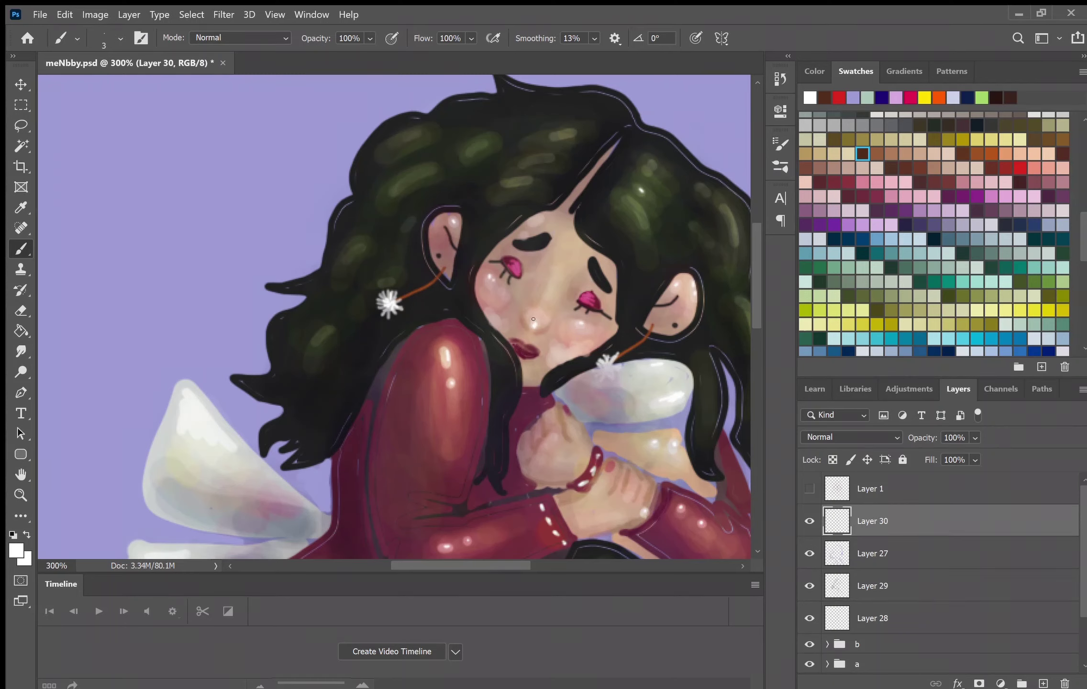
pyautogui.moveTo(356, 249); pyautogui.dragTo(360, 246)
pyautogui.moveTo(325, 331); pyautogui.dragTo(329, 328)
pyautogui.moveTo(349, 253); pyautogui.dragTo(353, 249)
pyautogui.moveTo(318, 338); pyautogui.dragTo(322, 334)
pyautogui.moveTo(410, 181); pyautogui.dragTo(414, 178)
pyautogui.moveTo(422, 171); pyautogui.dragTo(424, 127)
pyautogui.moveTo(484, 145)
pyautogui.mouseDown()
pyautogui.moveTo(552, 157)
pyautogui.moveTo(534, 158)
pyautogui.mouseUp()
pyautogui.moveTo(521, 184); pyautogui.dragTo(530, 180)
pyautogui.moveTo(637, 207); pyautogui.dragTo(647, 222)
# Highlight the right eye, ear dot, earring and little flower.
pyautogui.hscroll(5, 652, 159)
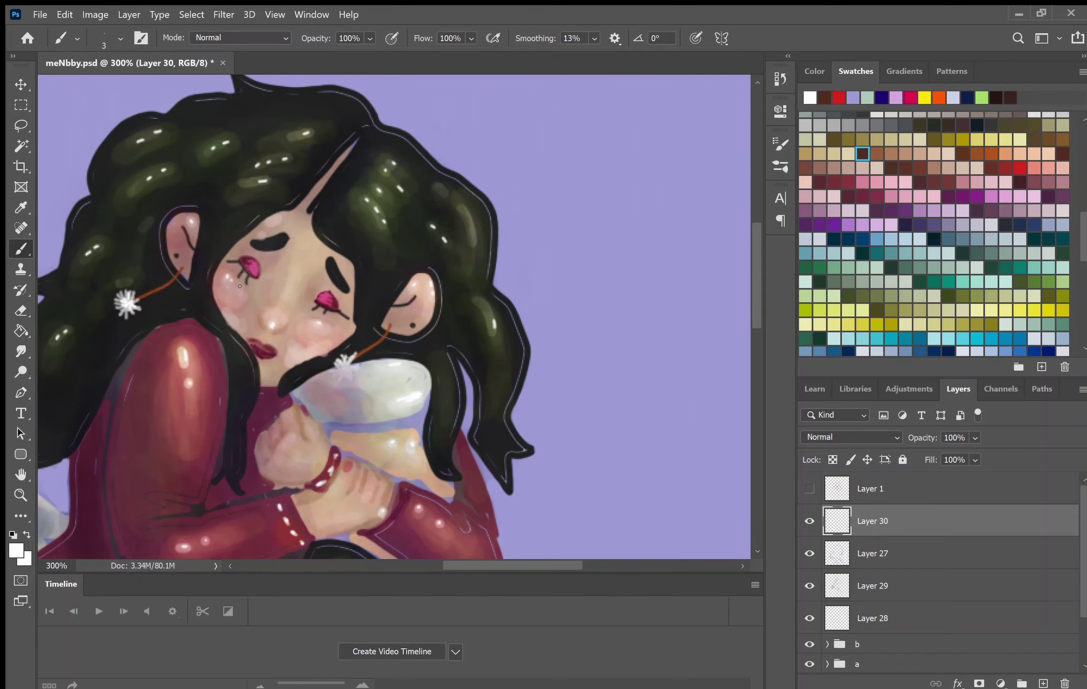
pyautogui.click(322, 298)
pyautogui.click(176, 254)
pyautogui.click(413, 325)
pyautogui.moveTo(341, 358)
pyautogui.mouseDown()
pyautogui.moveTo(355, 371)
pyautogui.moveTo(343, 378)
pyautogui.mouseUp()
# Add white highlight streaks to the hair plus a few longer white strokes.
pyautogui.click(438, 183)
pyautogui.moveTo(462, 209); pyautogui.dragTo(476, 237)
pyautogui.moveTo(482, 303); pyautogui.dragTo(489, 313)
pyautogui.moveTo(758, 294); pyautogui.dragTo(758, 320)
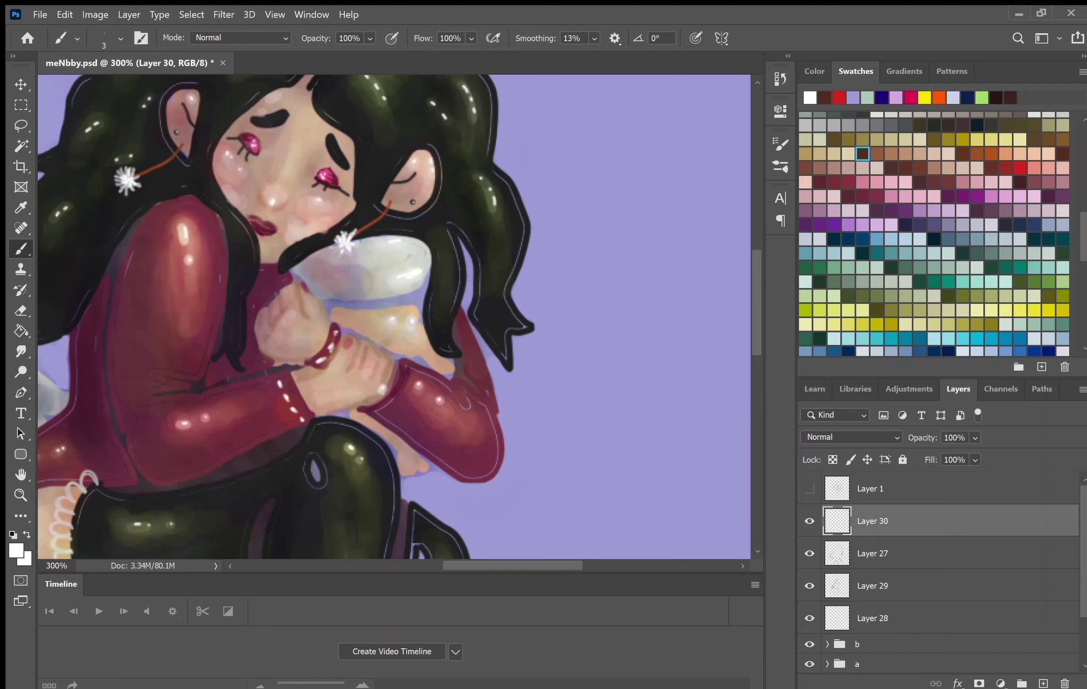
pyautogui.moveTo(291, 303); pyautogui.dragTo(502, 303)
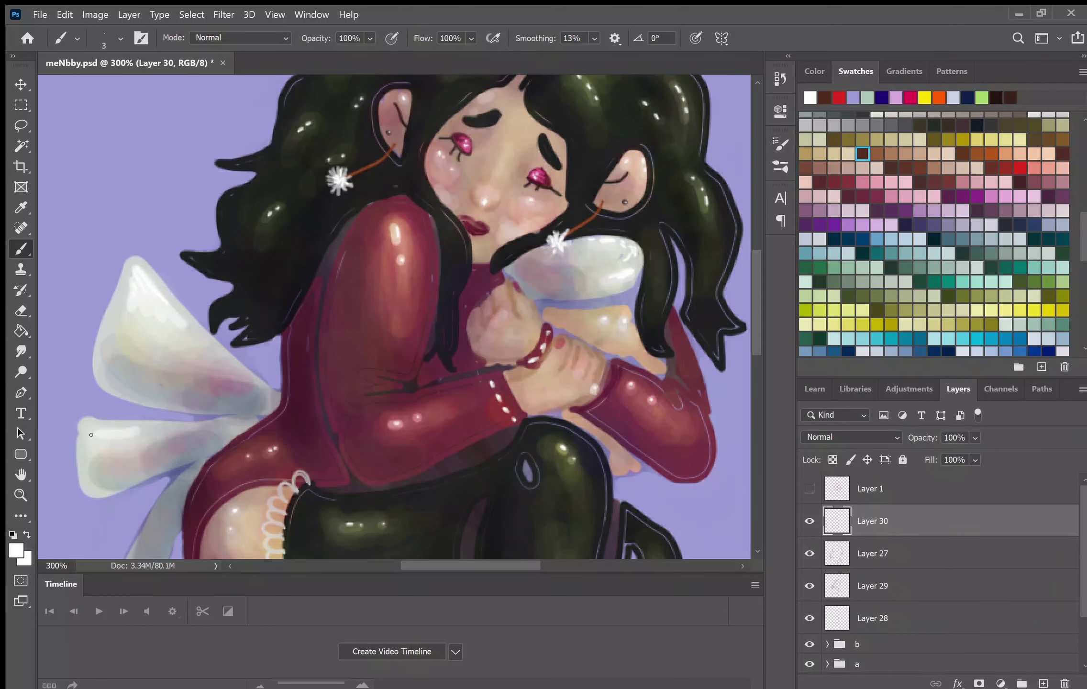
# Highlight the ribbon along its length, bend, lower loop and tip, then fit the image.
pyautogui.scroll(-8, 131, 280)
pyautogui.scroll(-2, 133, 194)
pyautogui.moveTo(136, 184); pyautogui.dragTo(147, 228)
pyautogui.moveTo(203, 256); pyautogui.dragTo(212, 249)
pyautogui.moveTo(410, 204); pyautogui.dragTo(424, 213)
pyautogui.moveTo(434, 218); pyautogui.dragTo(445, 247)
pyautogui.moveTo(336, 317); pyautogui.dragTo(281, 372)
pyautogui.moveTo(339, 468); pyautogui.dragTo(351, 468)
pyautogui.hotkey('ctrl', '0')
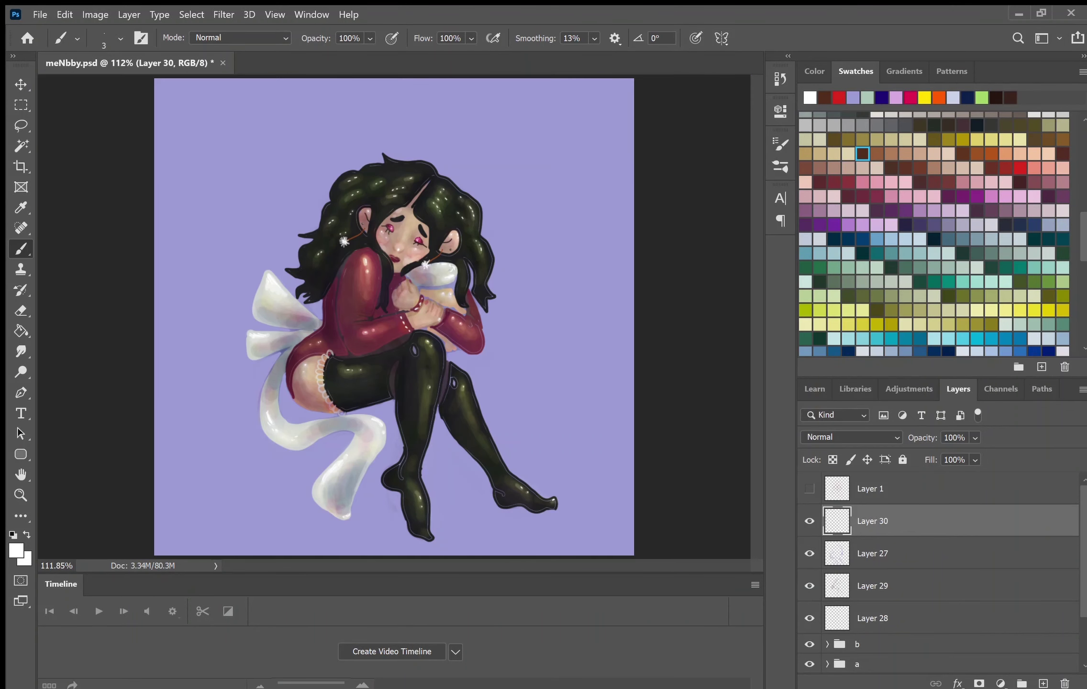
# Cycle Layer 30's blend modes, returning it to Normal.
pyautogui.press('e')
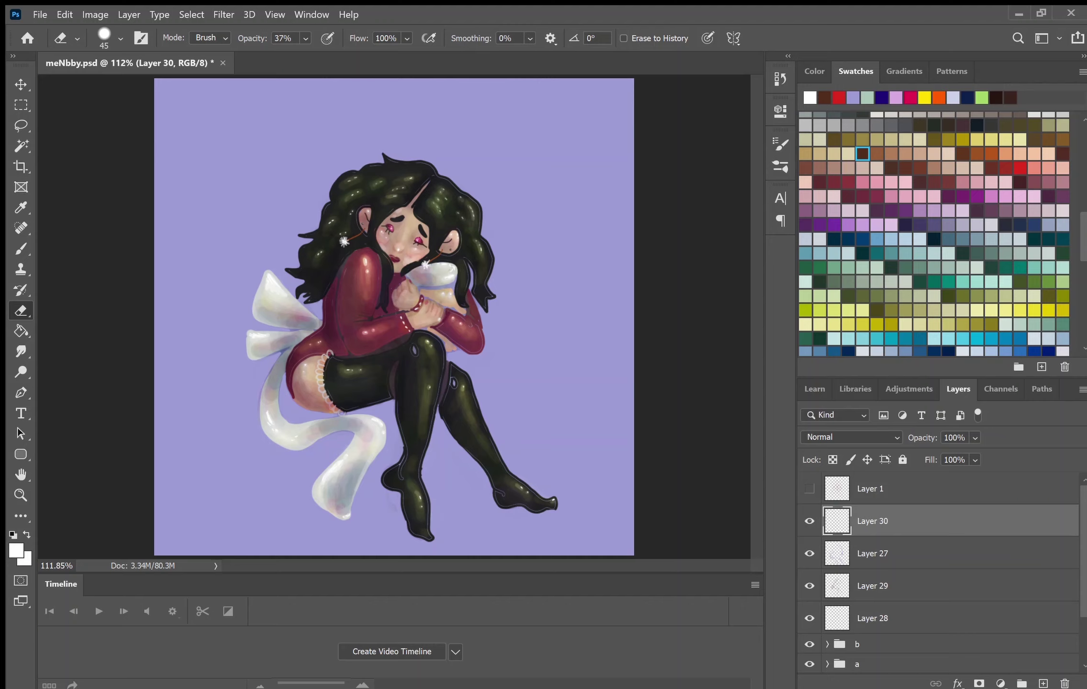
pyautogui.scroll(-1, 855, 437)
pyautogui.scroll(-5, 855, 437)
pyautogui.scroll(-1, 855, 437)
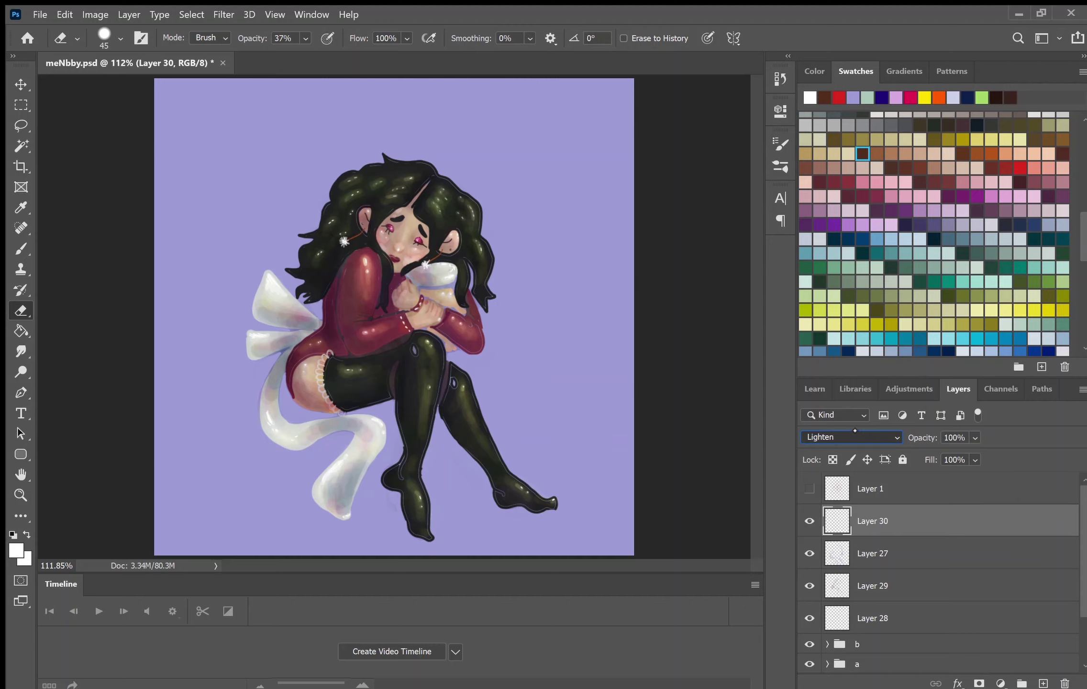
pyautogui.scroll(-2, 853, 437)
pyautogui.scroll(-4, 854, 437)
pyautogui.scroll(-5, 853, 437)
pyautogui.scroll(-1, 854, 436)
pyautogui.press('Down')
pyautogui.press('Down')
pyautogui.press('Down')
pyautogui.press('Down')
pyautogui.press('Down')
pyautogui.press('Down')
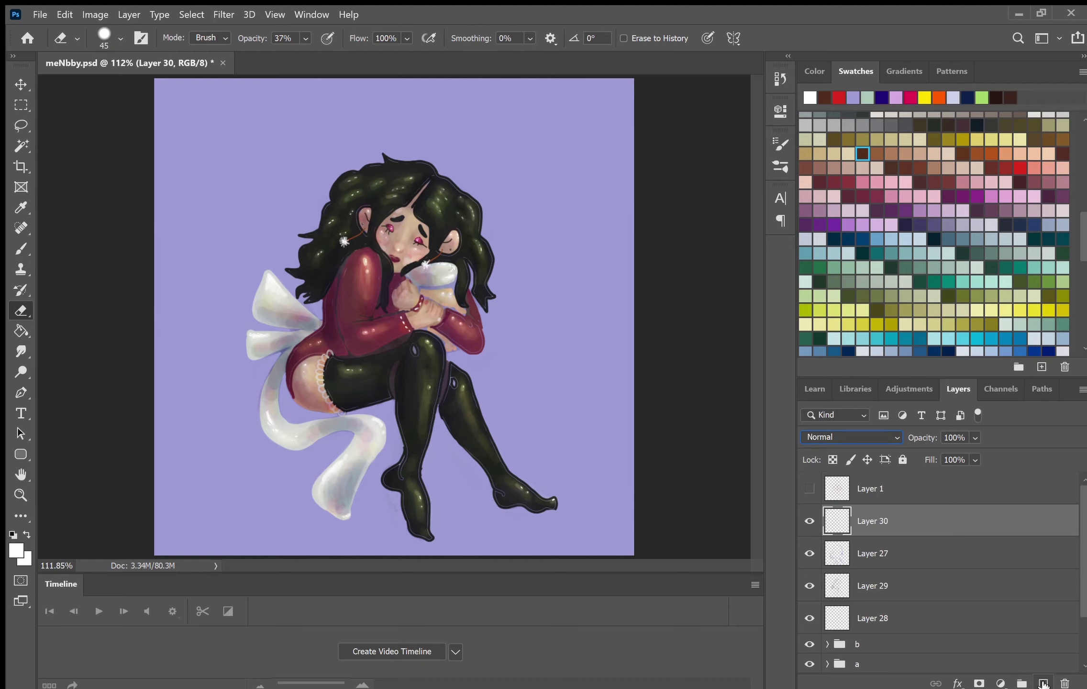
# Add new Layer 31 and pick a light pink from the colour wheel.
pyautogui.click(1044, 684)
pyautogui.click(815, 71)
pyautogui.moveTo(1028, 191); pyautogui.dragTo(1033, 312)
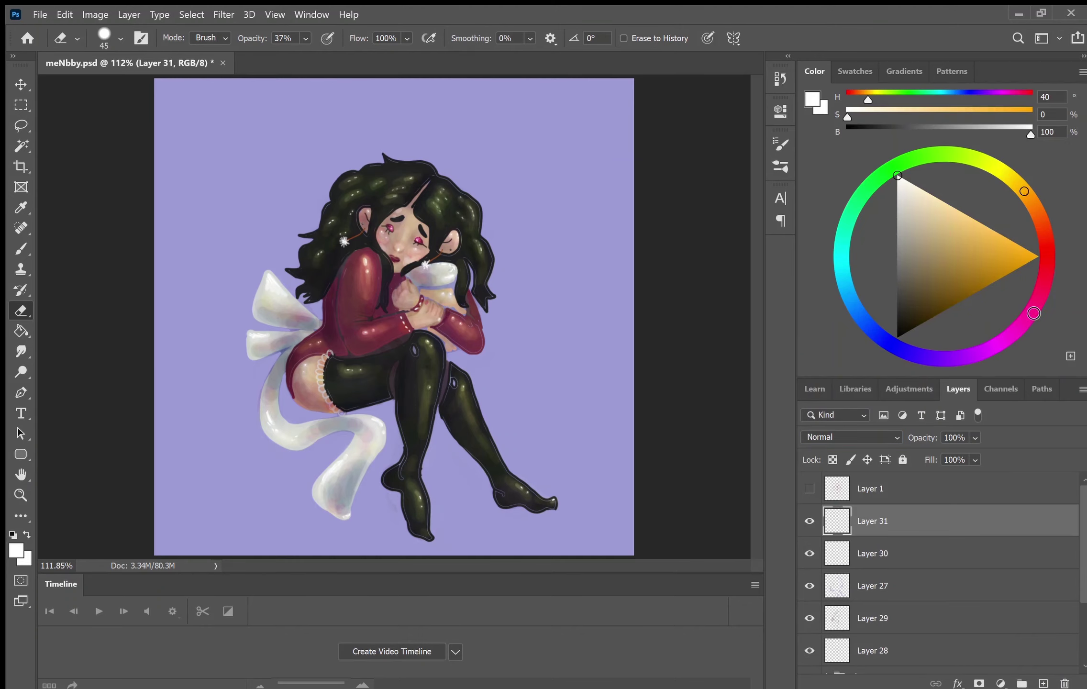
pyautogui.click(953, 205)
pyautogui.moveTo(955, 206); pyautogui.dragTo(944, 210)
pyautogui.press('b')
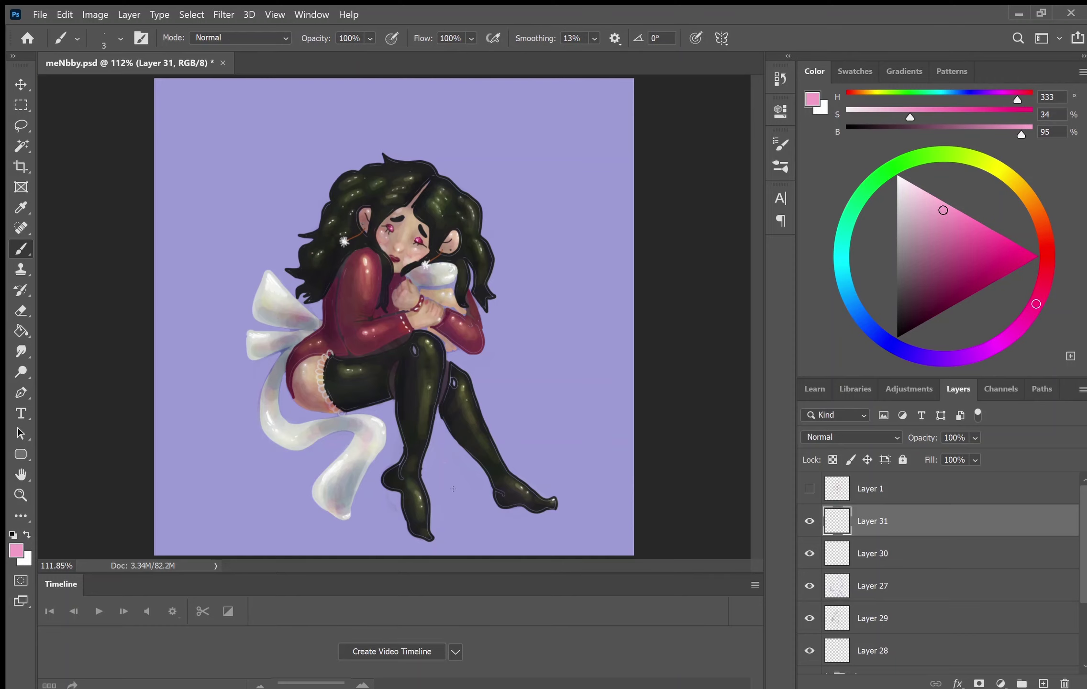
# Delete the empty Layer 31 and stamp size-25 pink dots around the figure.
pyautogui.click(1065, 683)
pyautogui.press(']')
pyautogui.press(']')
pyautogui.press(']')
pyautogui.click(244, 235)
pyautogui.click(286, 491)
pyautogui.click(467, 458)
pyautogui.click(309, 135)
pyautogui.click(454, 137)
pyautogui.click(355, 392)
pyautogui.click(584, 284)
pyautogui.click(328, 453)
pyautogui.click(264, 157)
pyautogui.click(1037, 213)
# Stamp orange dots across the canvas.
pyautogui.click(970, 236)
pyautogui.click(272, 117)
pyautogui.click(311, 169)
pyautogui.click(471, 128)
pyautogui.click(459, 394)
pyautogui.click(459, 303)
pyautogui.click(550, 164)
# Stamp yellow dots around the girl.
pyautogui.click(1000, 168)
pyautogui.click(995, 244)
pyautogui.click(346, 106)
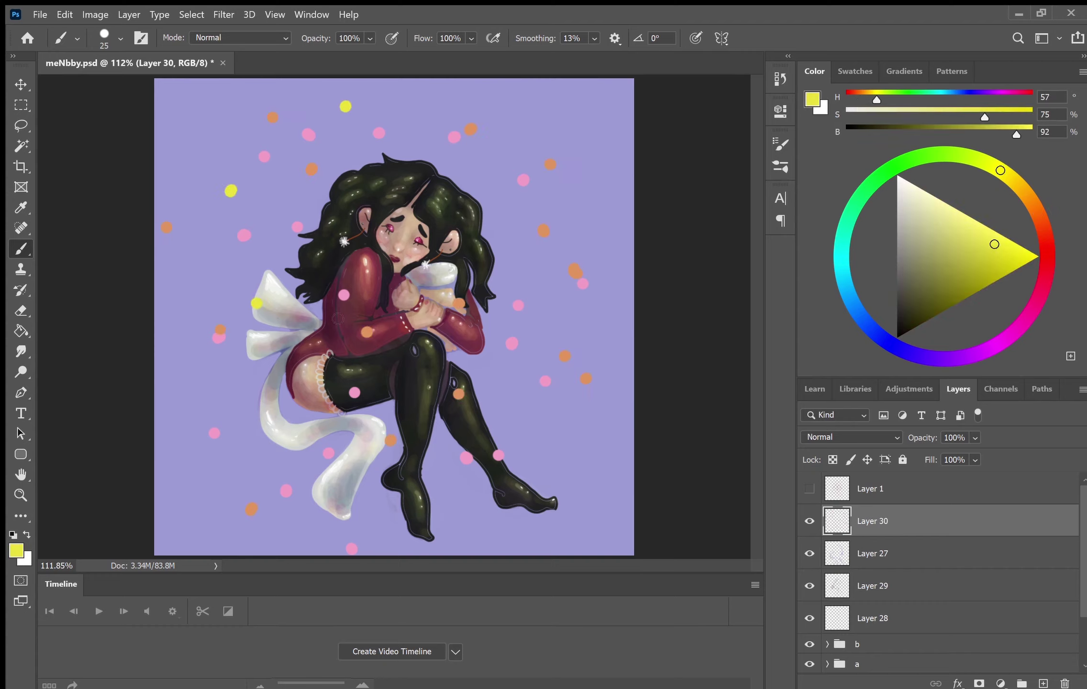
pyautogui.click(265, 441)
pyautogui.click(454, 505)
pyautogui.click(587, 212)
# Stamp cyan dots around the figure and set Layer 30 to Overlay blending.
pyautogui.click(844, 279)
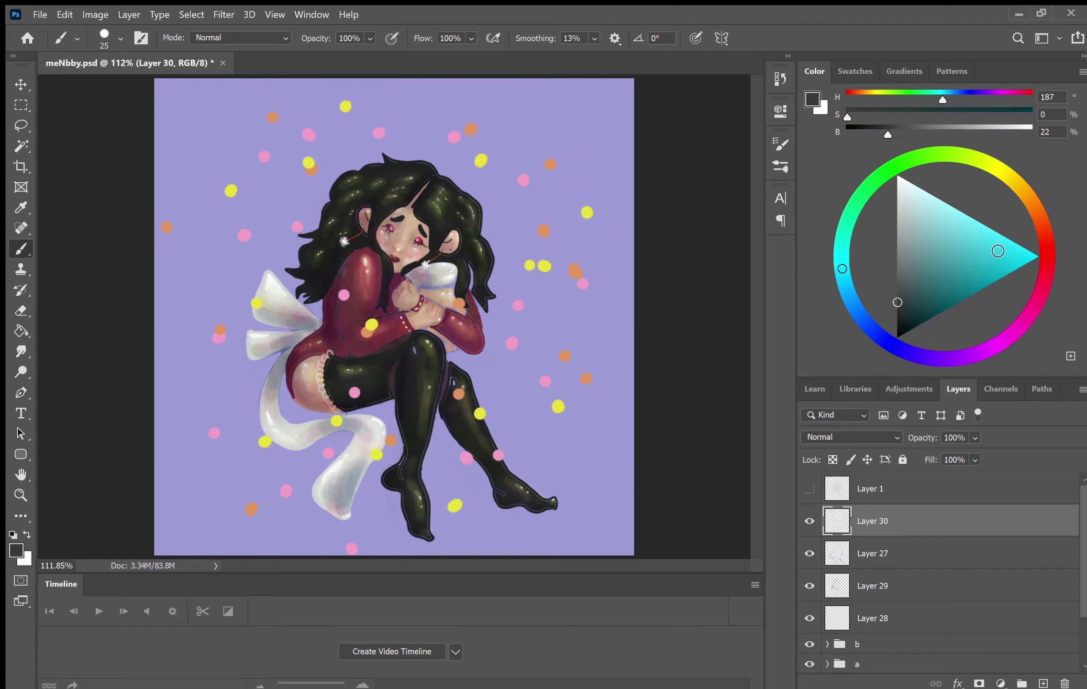
pyautogui.click(966, 230)
pyautogui.click(335, 91)
pyautogui.click(184, 255)
pyautogui.click(541, 181)
pyautogui.click(192, 334)
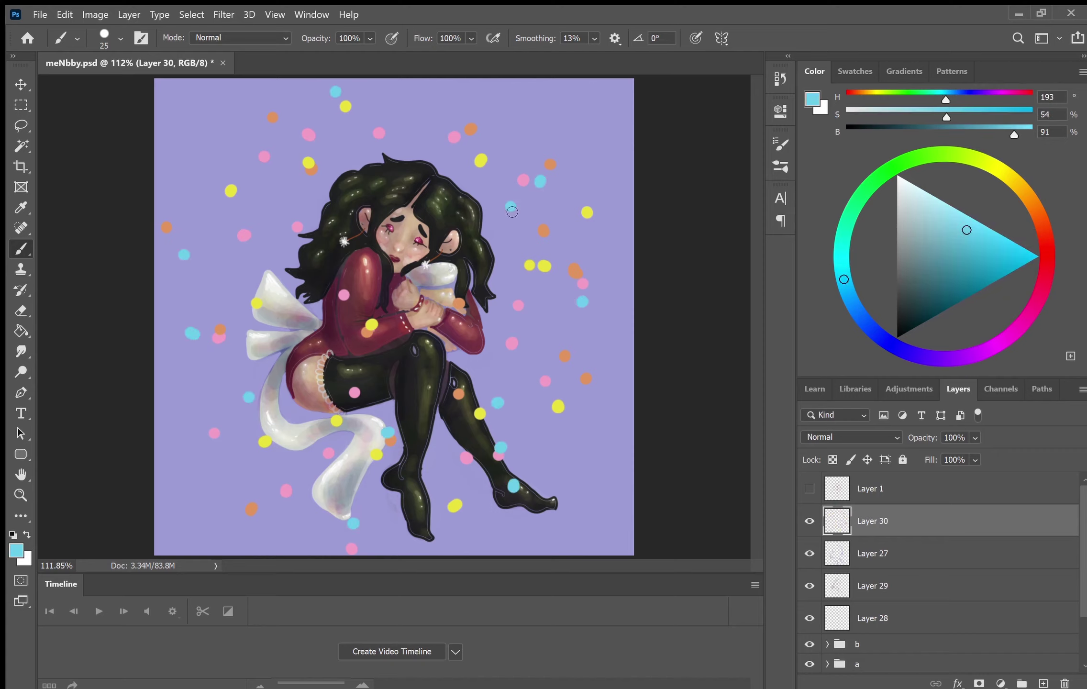
pyautogui.click(320, 287)
pyautogui.click(286, 410)
pyautogui.click(852, 437)
pyautogui.click(843, 589)
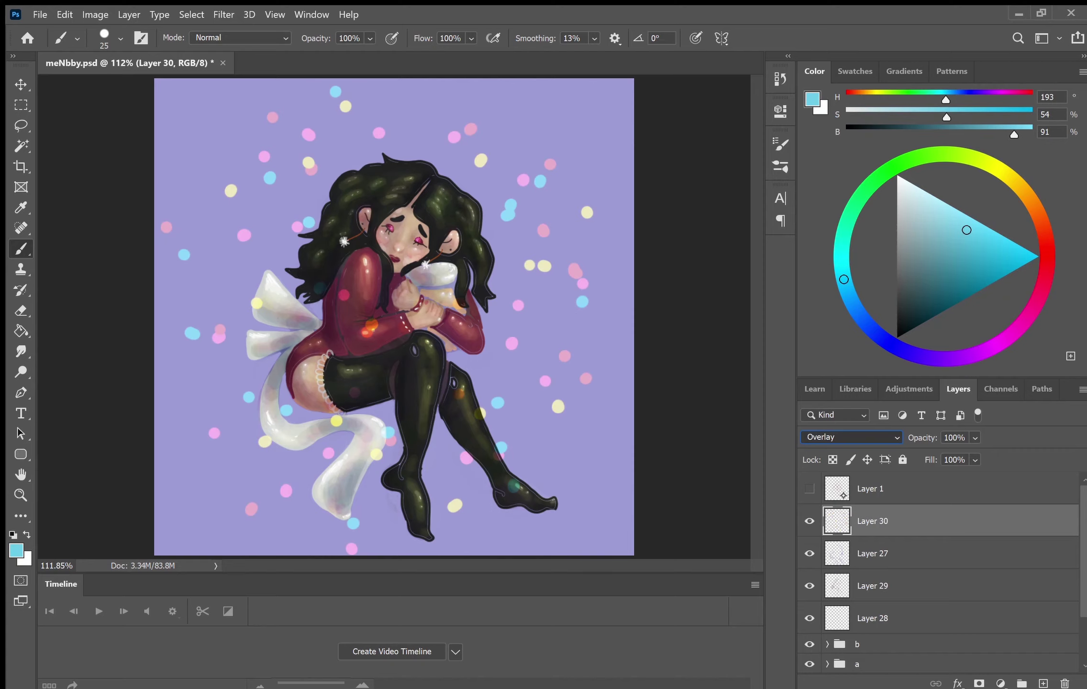
# Set the dots layer to Screen at 59% opacity, duplicate it and offset the copy bottom-right.
pyautogui.press('Up')
pyautogui.press('Up')
pyautogui.press('Up')
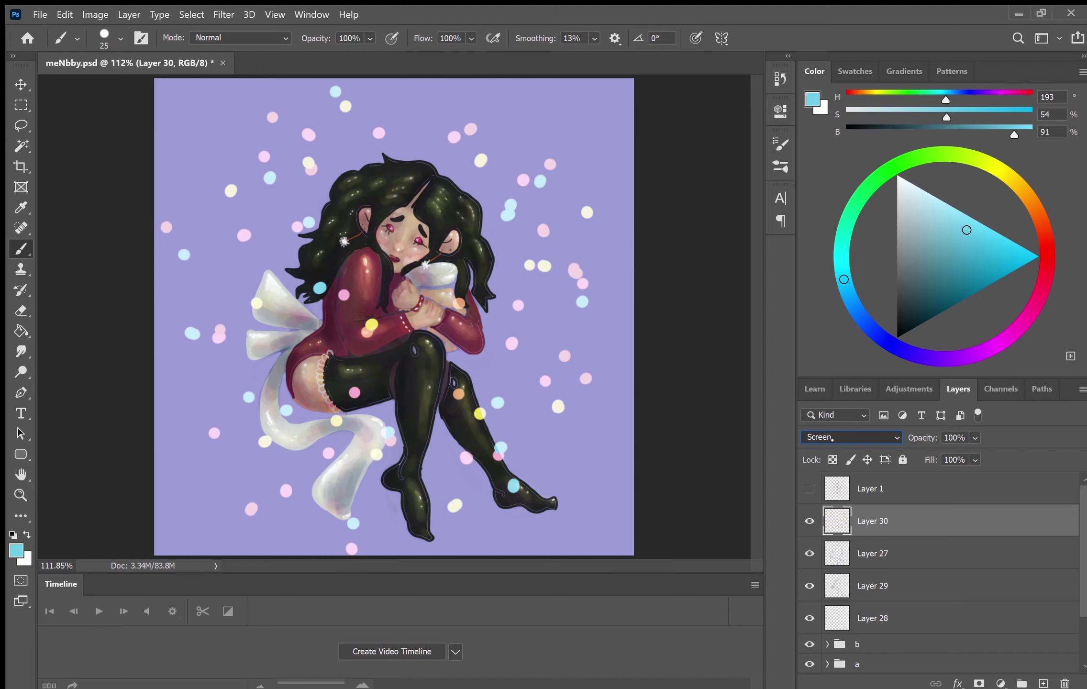
pyautogui.write('59')
pyautogui.press('Return')
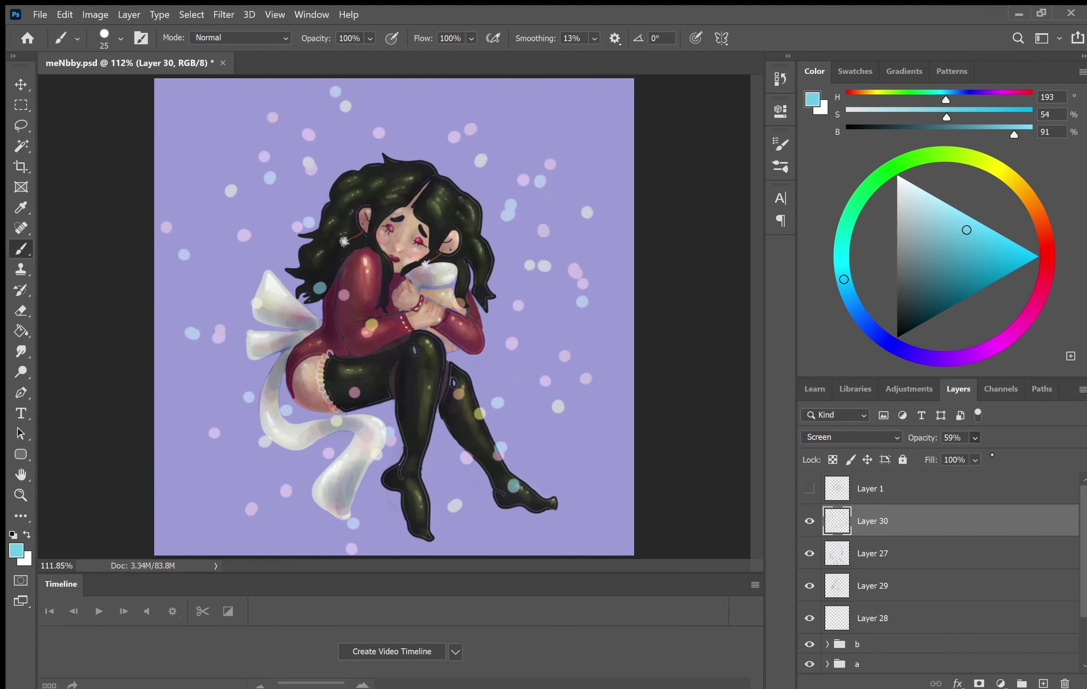
pyautogui.hotkey('ctrl', 'j')
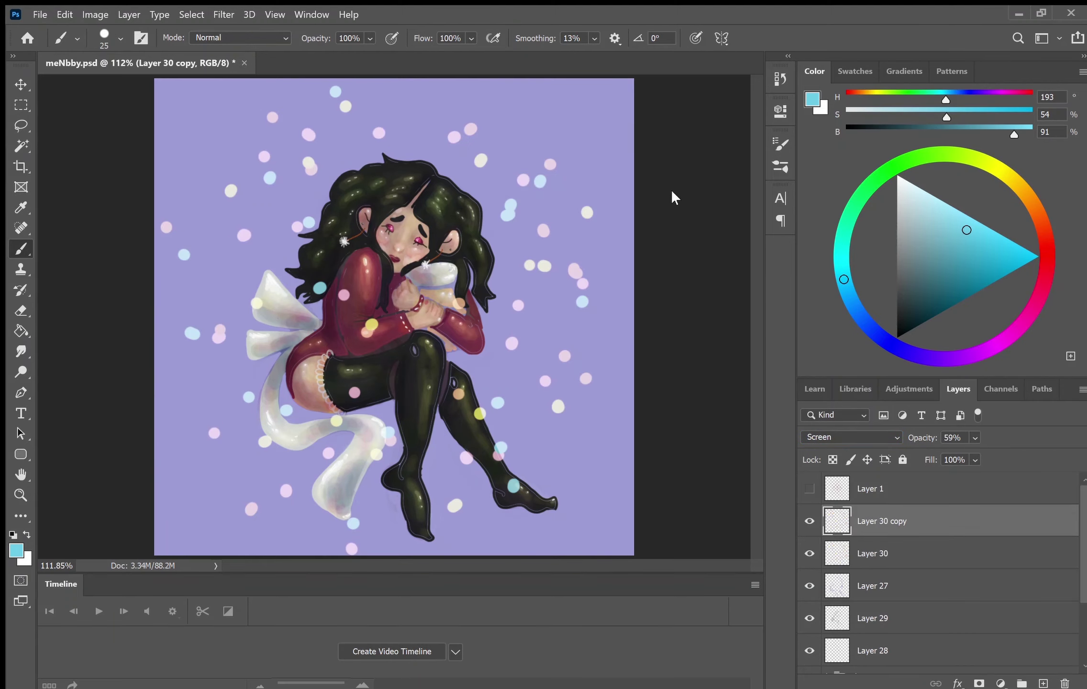
pyautogui.press('v')
pyautogui.moveTo(227, 189); pyautogui.dragTo(299, 232)
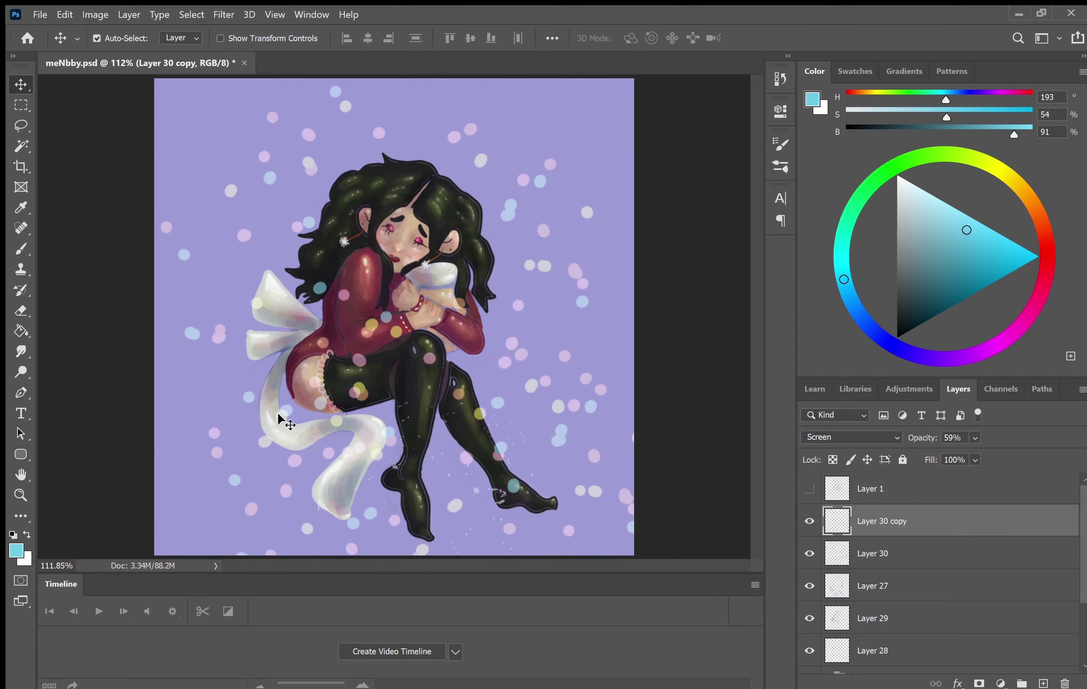
pyautogui.moveTo(299, 237); pyautogui.dragTo(542, 558)
# Toggle both dot layers' visibility to compare, then delete both dot layers.
pyautogui.click(810, 553)
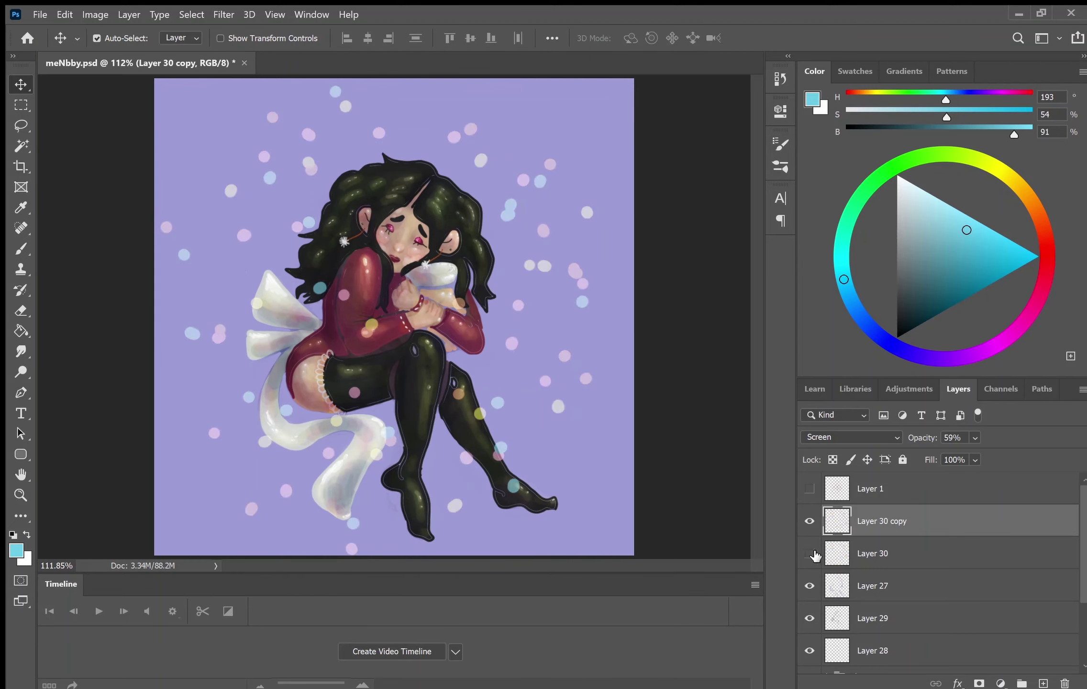
pyautogui.click(810, 521)
pyautogui.click(810, 522)
pyautogui.scroll(8, 821, 437)
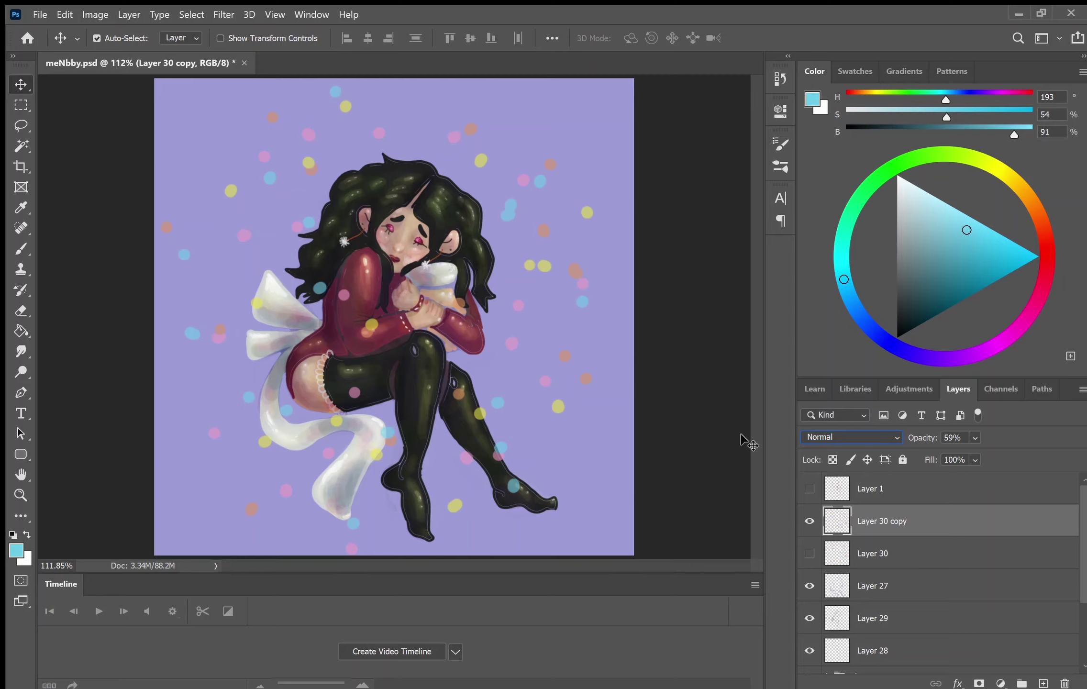
pyautogui.click(810, 554)
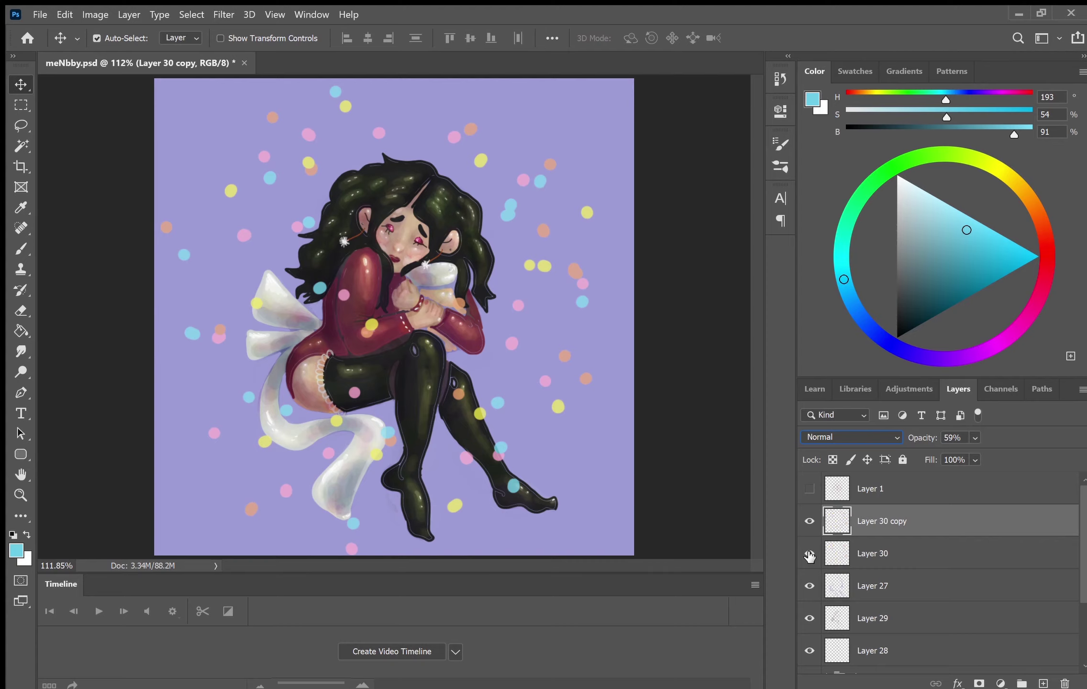
pyautogui.press('Delete')
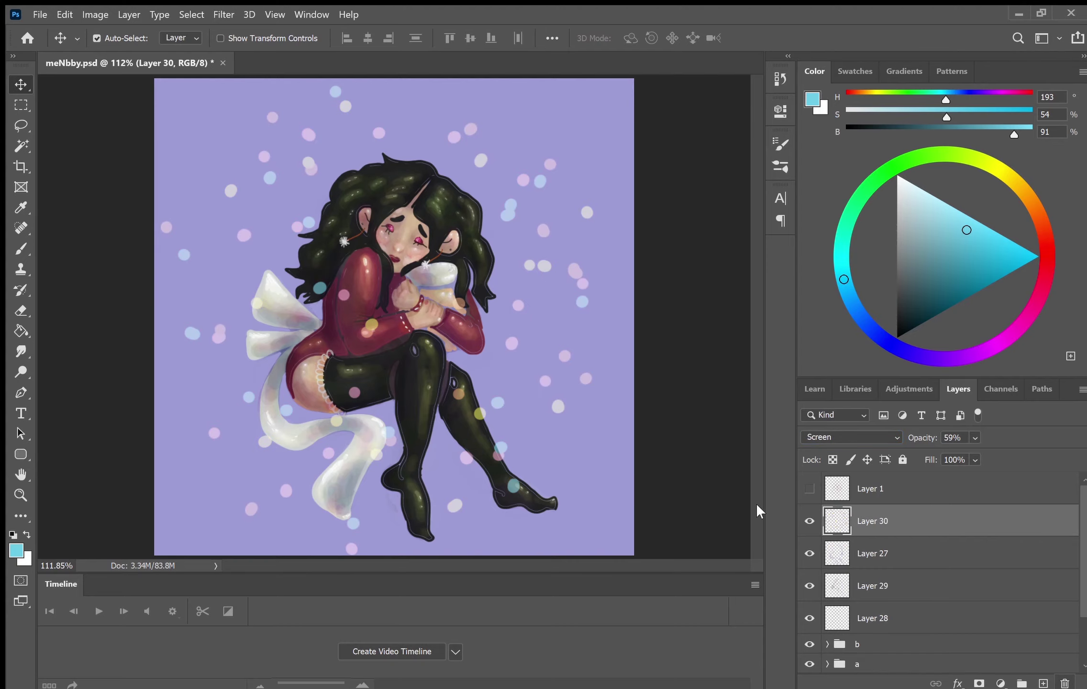
pyautogui.press('Delete')
pyautogui.click(898, 176)
# Paint fine white highlights on the sparkle, the dark shorts and the lower tail.
pyautogui.hotkey('ctrl', '+')
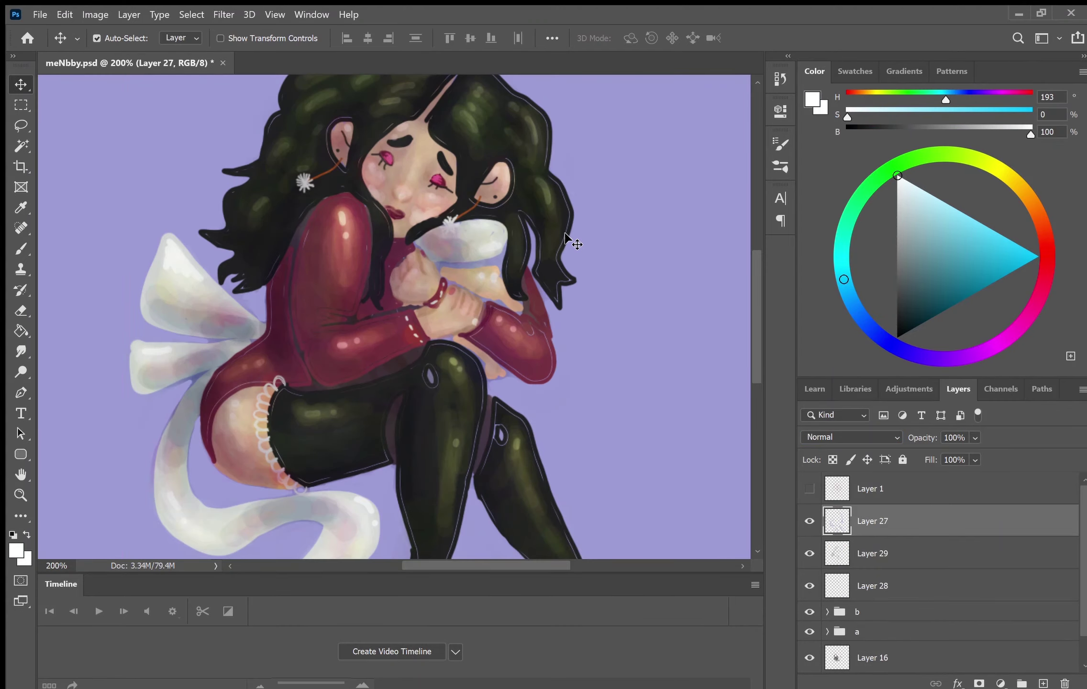
pyautogui.press('b')
pyautogui.press('[')
pyautogui.press('[')
pyautogui.press('[')
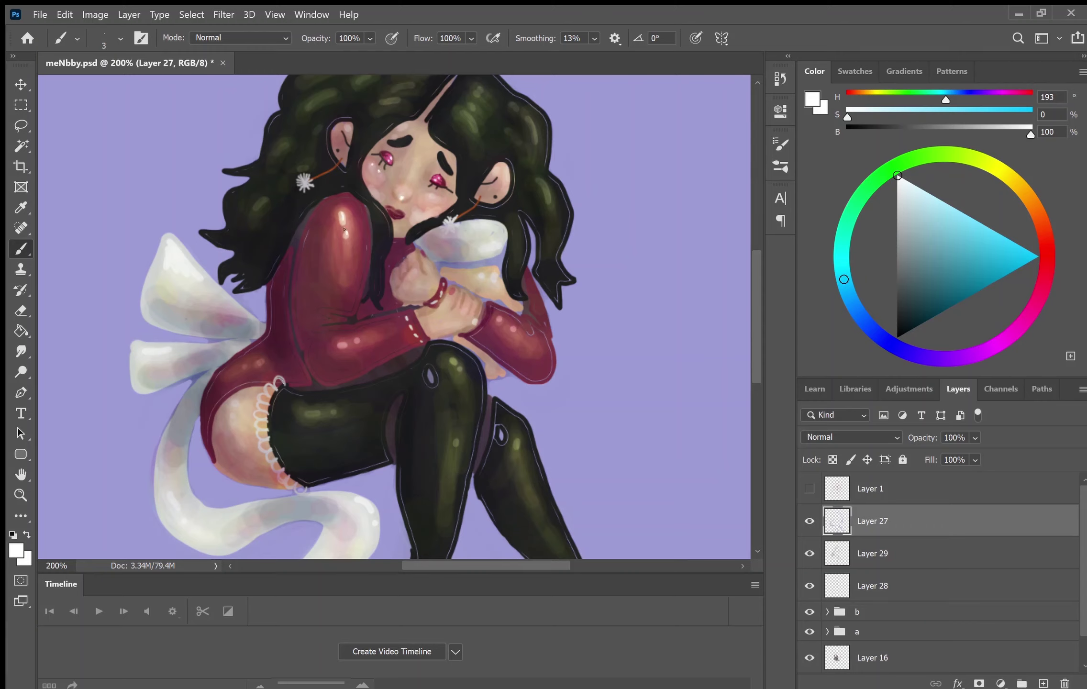
pyautogui.moveTo(447, 225); pyautogui.dragTo(450, 219)
pyautogui.moveTo(309, 413); pyautogui.dragTo(319, 412)
pyautogui.press('e')
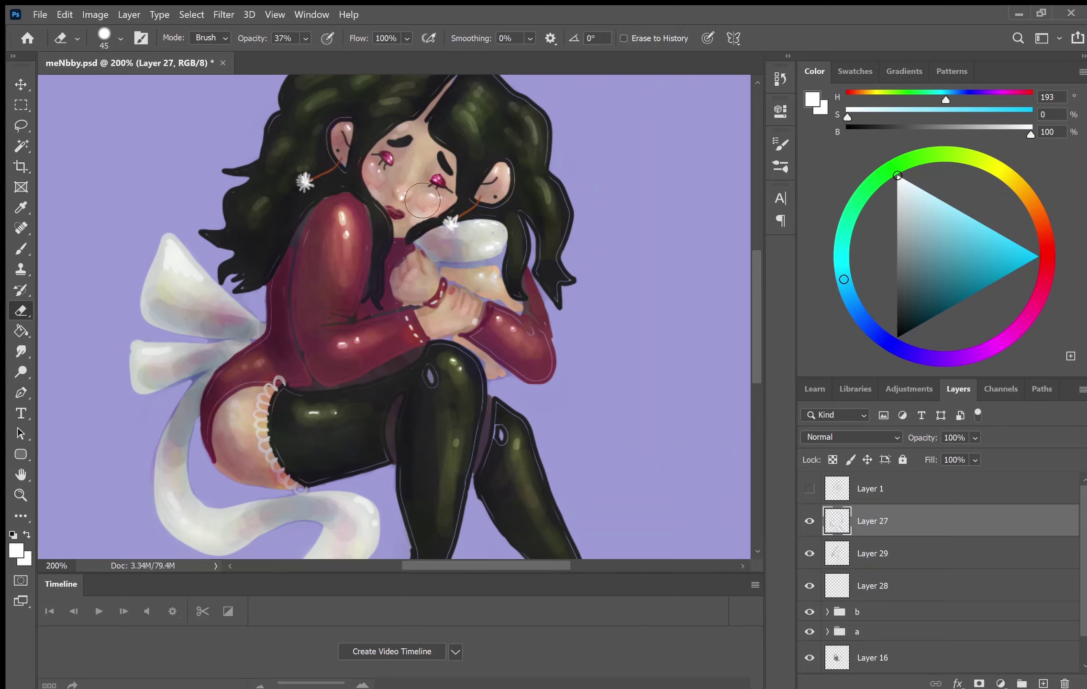
pyautogui.press('b')
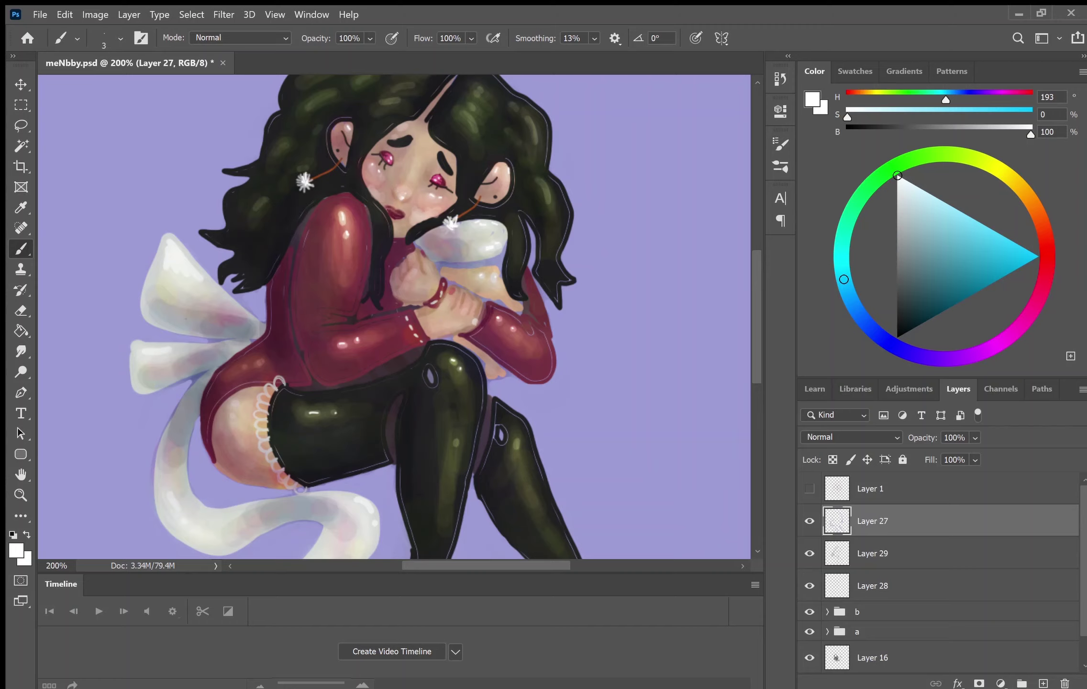
pyautogui.moveTo(180, 498); pyautogui.dragTo(164, 511)
# Add white highlights to both boots and two strands of the dark hair.
pyautogui.scroll(-5, 394, 311)
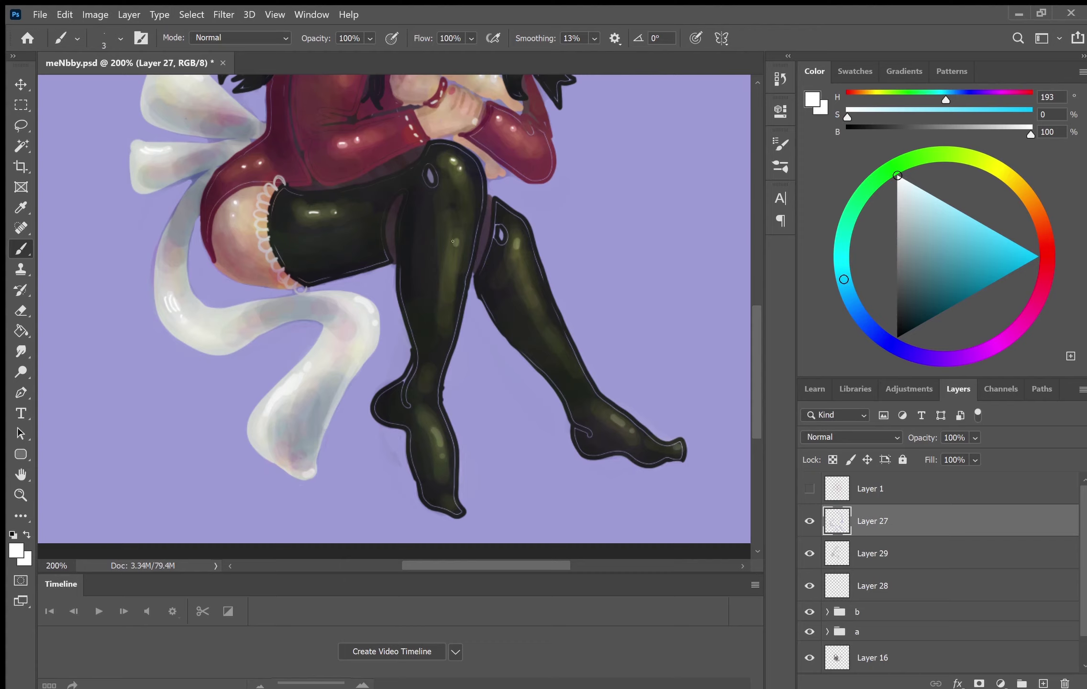
pyautogui.moveTo(514, 240); pyautogui.dragTo(517, 248)
pyautogui.moveTo(615, 416); pyautogui.dragTo(623, 423)
pyautogui.moveTo(438, 435); pyautogui.dragTo(442, 444)
pyautogui.scroll(8, 394, 311)
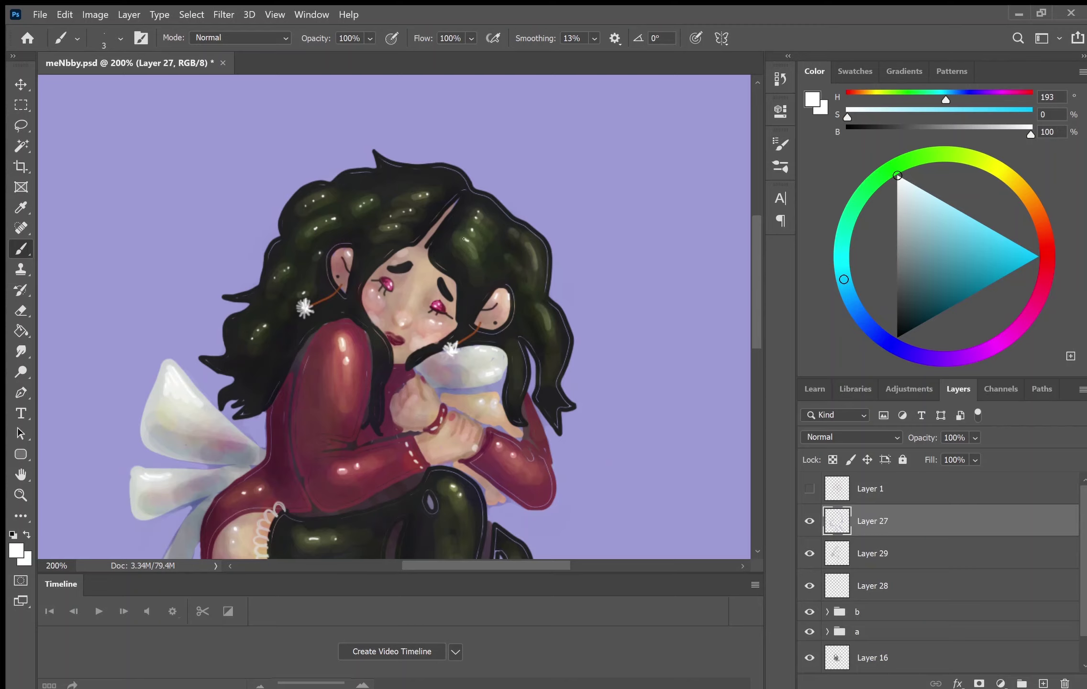
pyautogui.moveTo(528, 245); pyautogui.dragTo(534, 256)
pyautogui.moveTo(538, 300); pyautogui.dragTo(543, 309)
pyautogui.scroll(-4, 395, 222)
pyautogui.scroll(2, 395, 223)
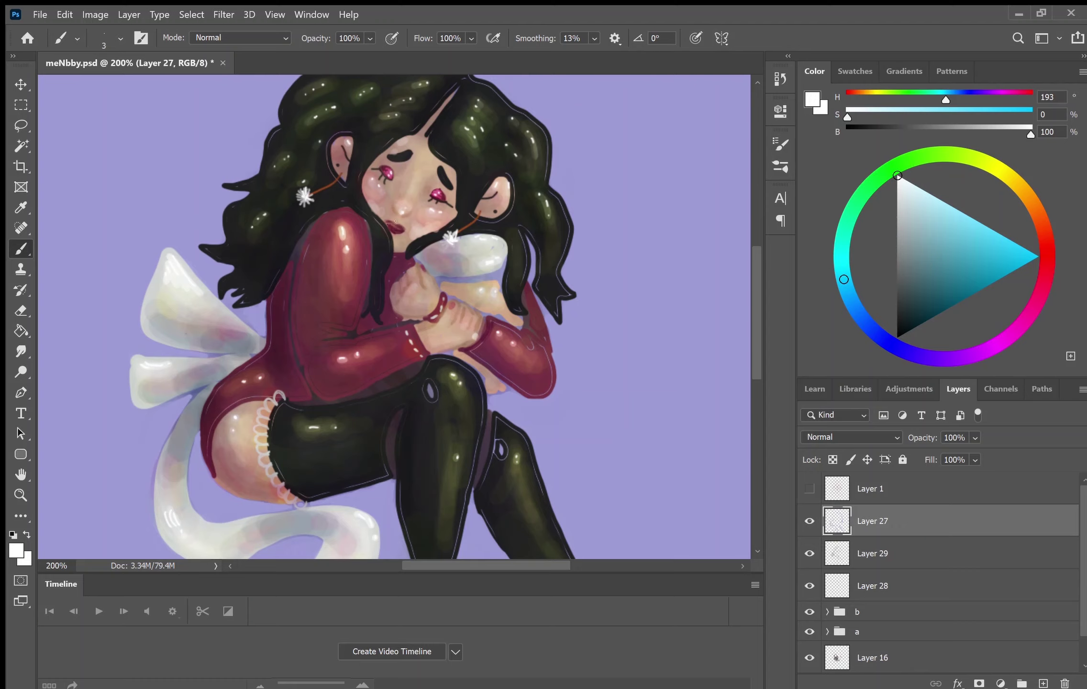
# Move Layer 29 above Layer 27 and add a new empty Layer 30 on top.
pyautogui.hotkey('ctrl', '0')
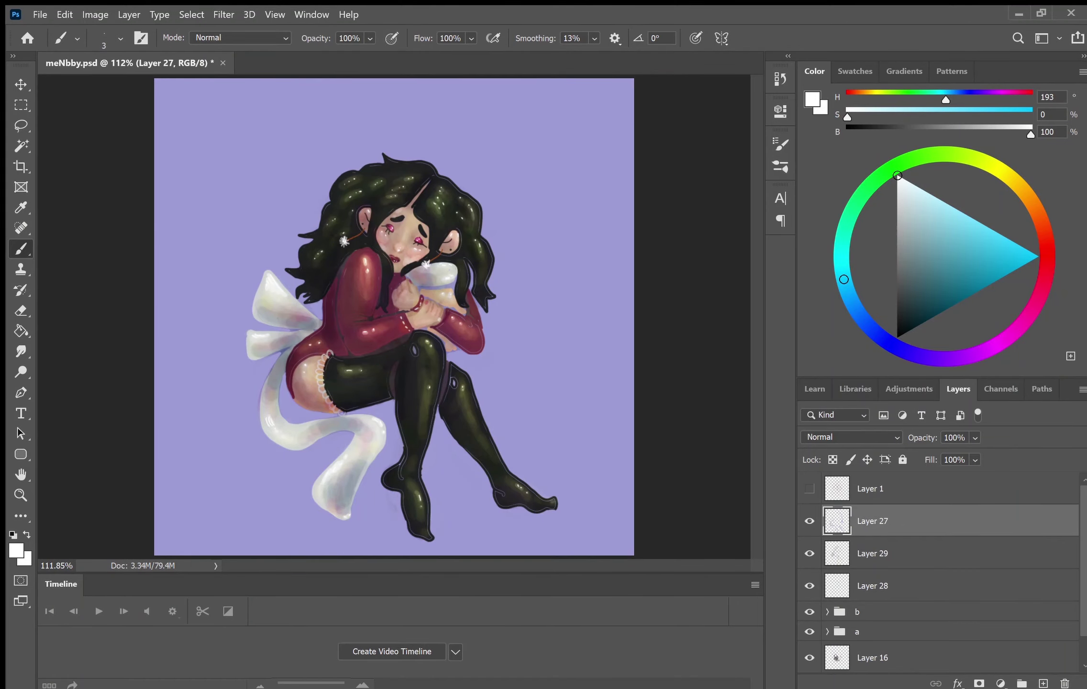
pyautogui.moveTo(900, 558); pyautogui.dragTo(900, 505)
pyautogui.click(810, 521)
pyautogui.click(1044, 683)
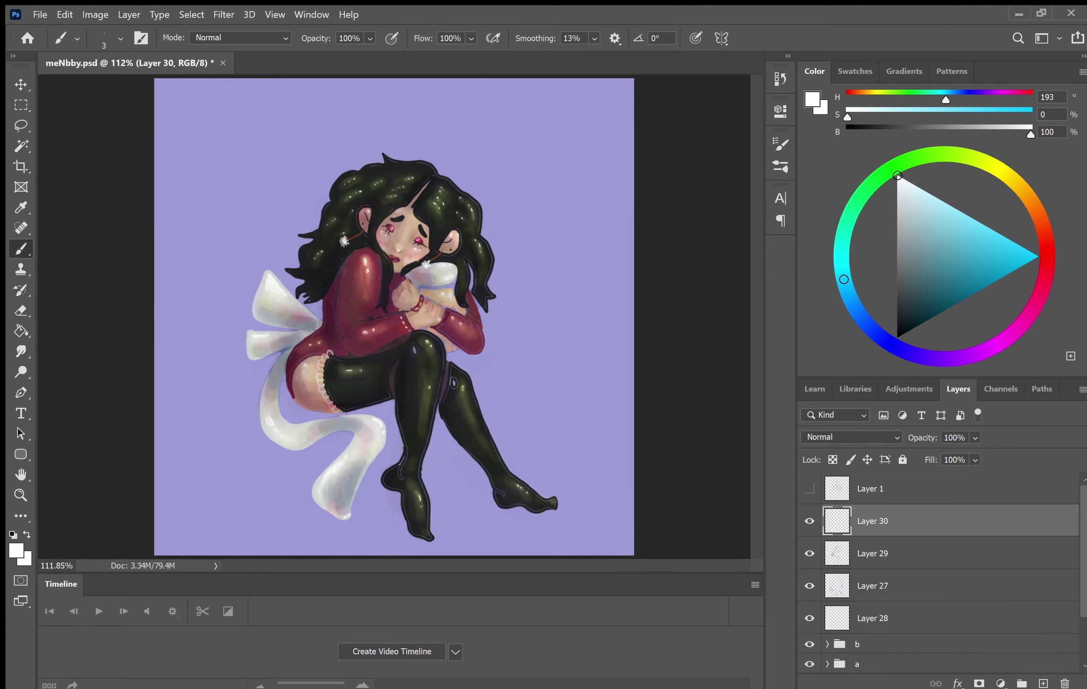
# Move Layer 30 below Layer 27 and softly shade the face in dark teal at 12% brush opacity.
pyautogui.hotkey('ctrl', '+')
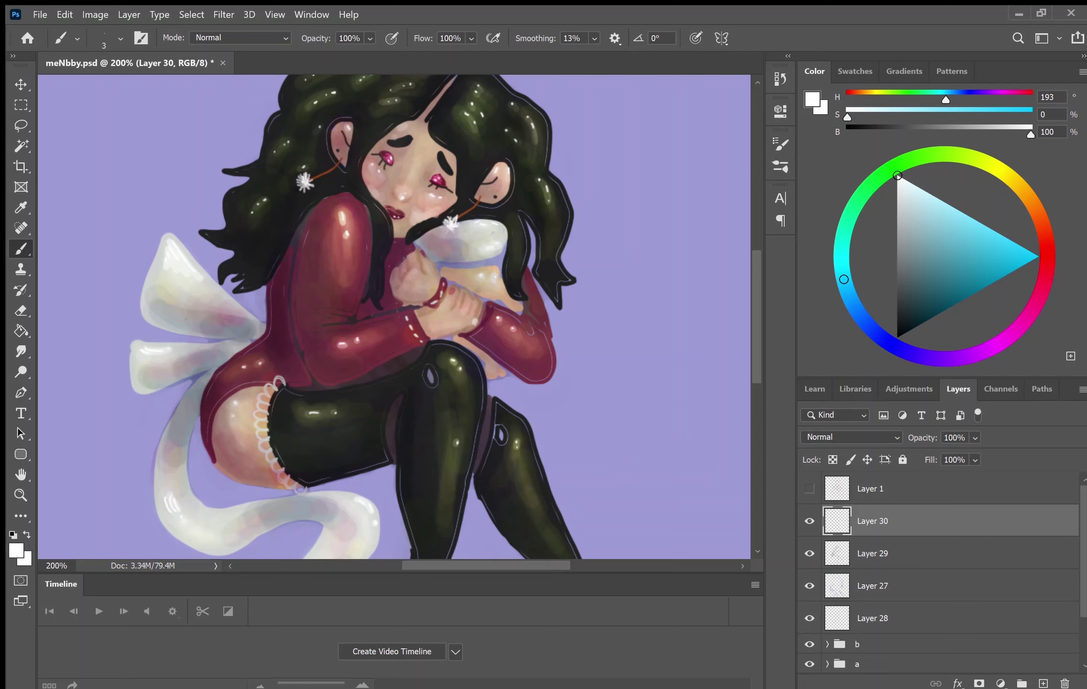
pyautogui.click(911, 301)
pyautogui.moveTo(899, 522); pyautogui.dragTo(899, 603)
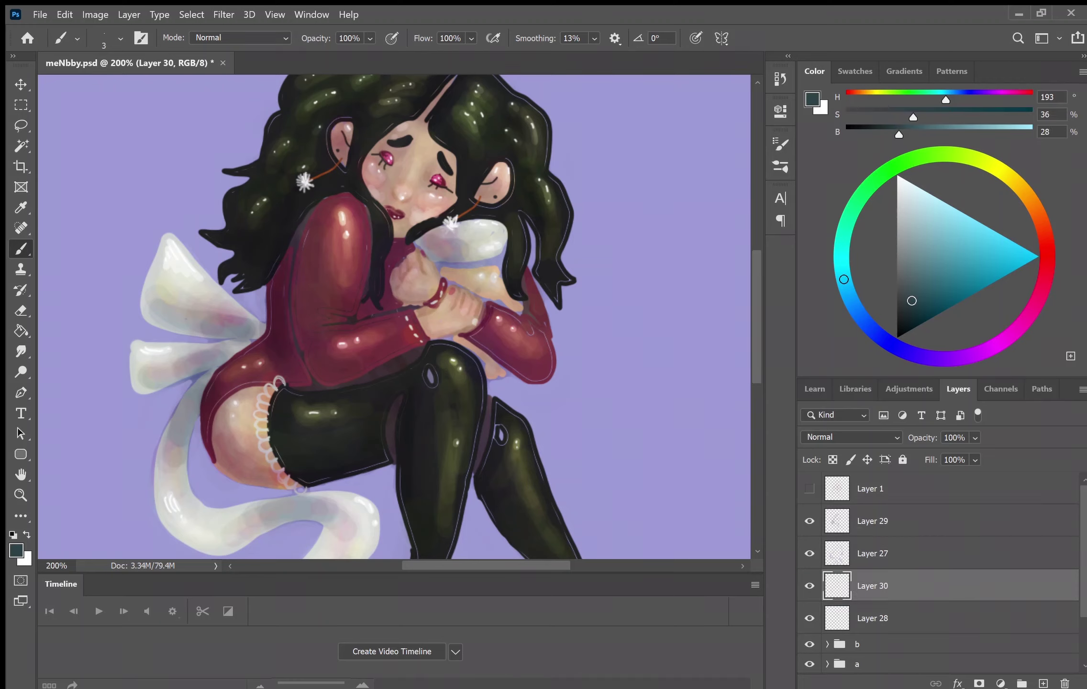
pyautogui.press('1')
pyautogui.press('2')
pyautogui.moveTo(384, 213); pyautogui.dragTo(390, 173)
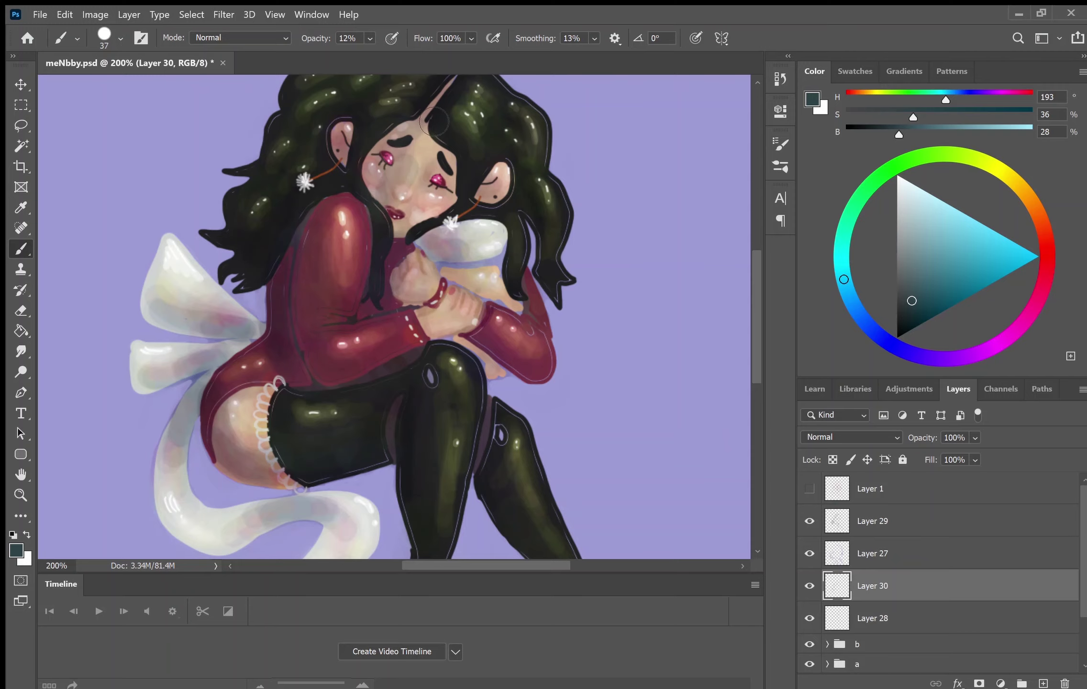
pyautogui.moveTo(417, 125); pyautogui.dragTo(433, 207)
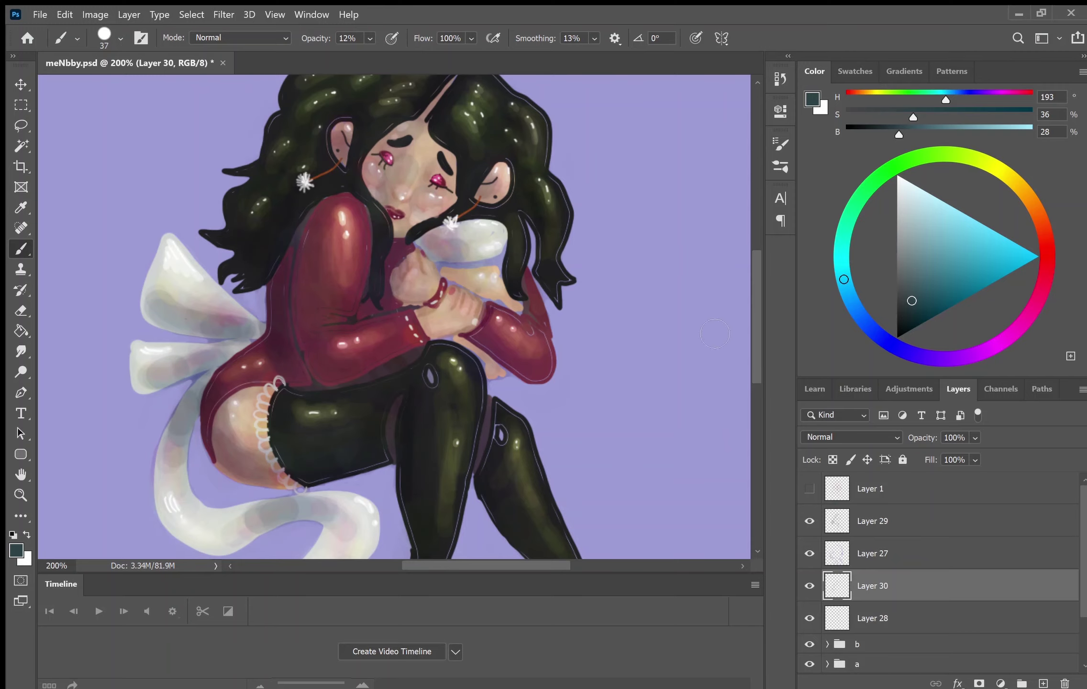
# Set Layer 30 to Multiply blending at 43% opacity.
pyautogui.scroll(-5, 276, 521)
pyautogui.scroll(7, 527, 337)
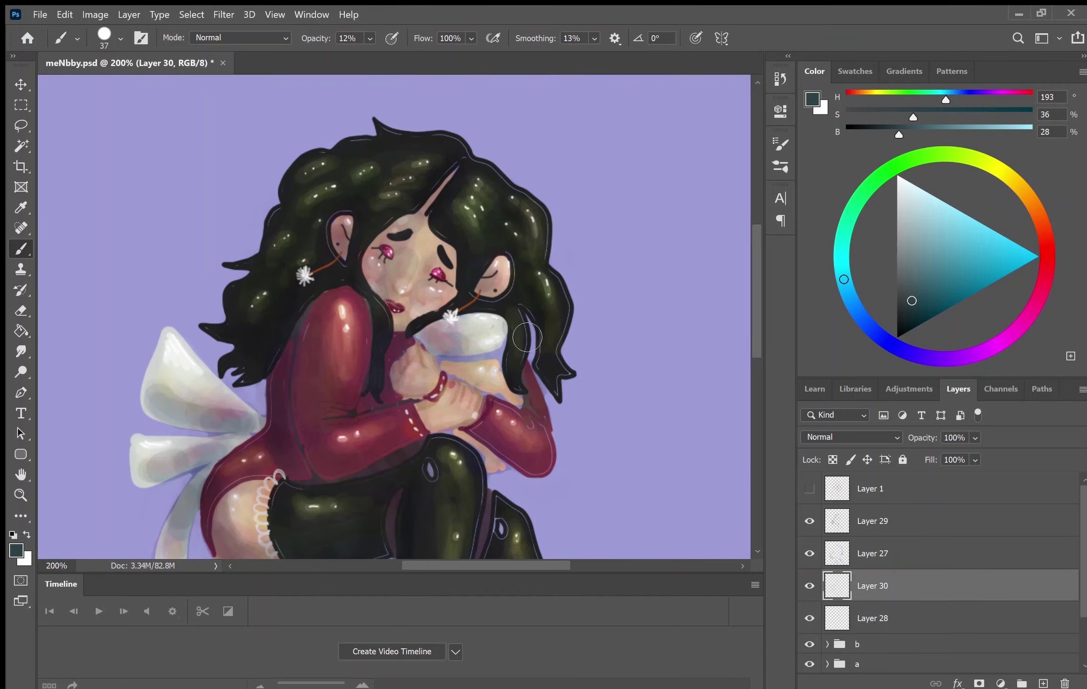
pyautogui.scroll(-4, 851, 437)
pyautogui.scroll(1, 851, 437)
pyautogui.write('43')
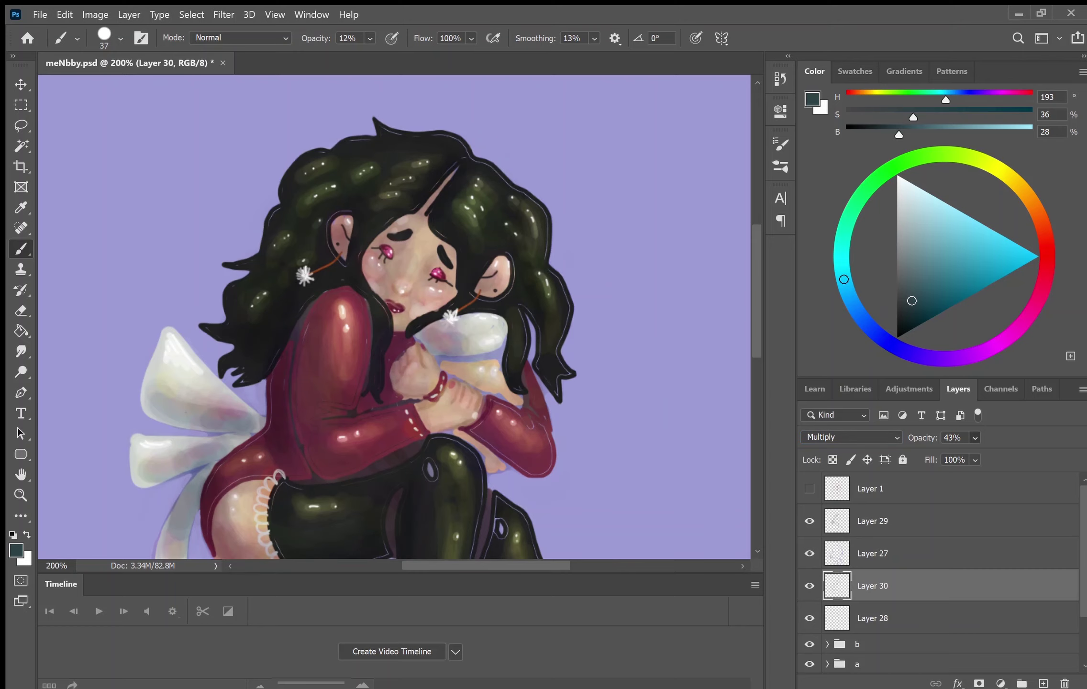
pyautogui.click(789, 57)
# Return to Layer 27 with a small white brush at full opacity.
pyautogui.click(893, 522)
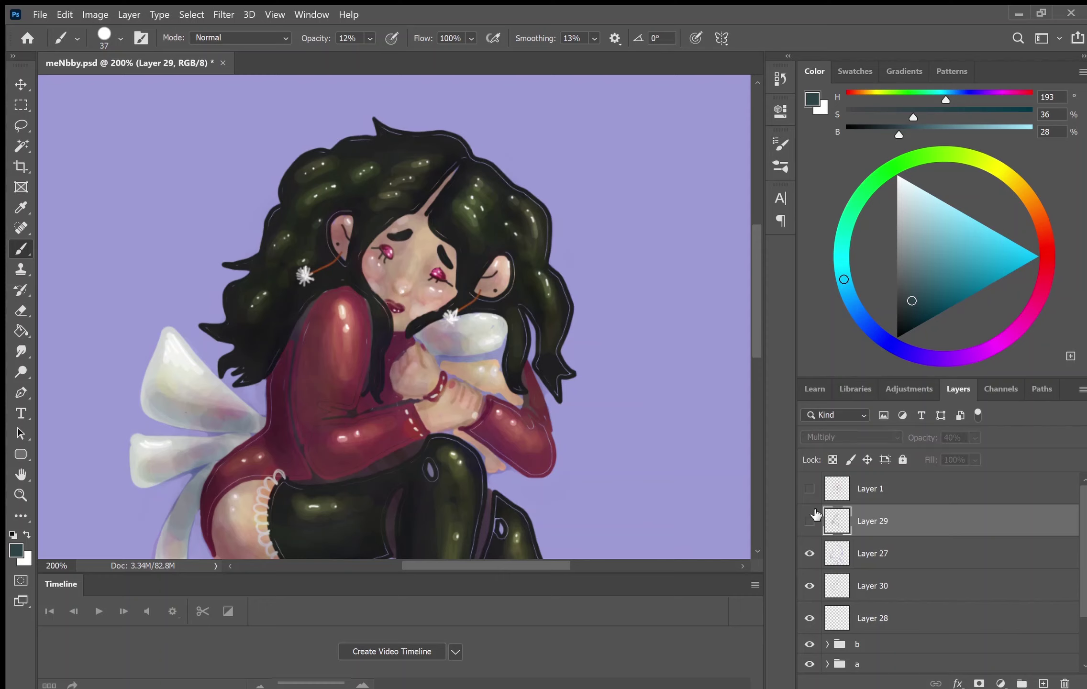
pyautogui.click(903, 554)
pyautogui.press('[')
pyautogui.press('[')
pyautogui.press('[')
pyautogui.press('0')
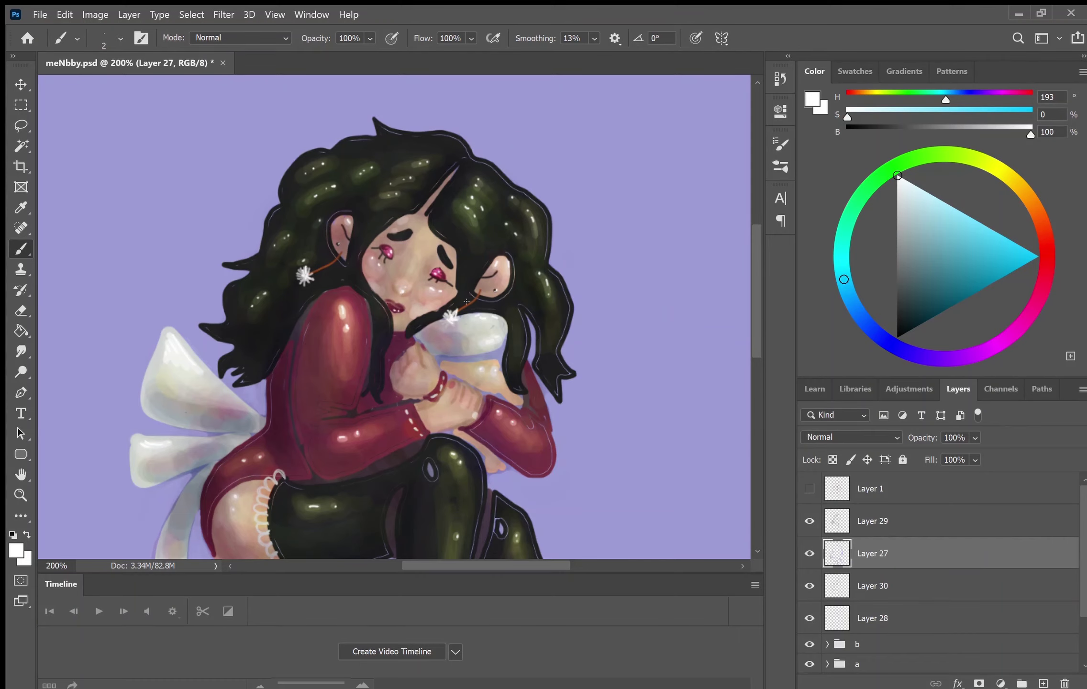
# Paint pale yellow along the earring cord at 400% zoom.
pyautogui.click(1005, 173)
pyautogui.click(969, 216)
pyautogui.hotkey('ctrl', '+')
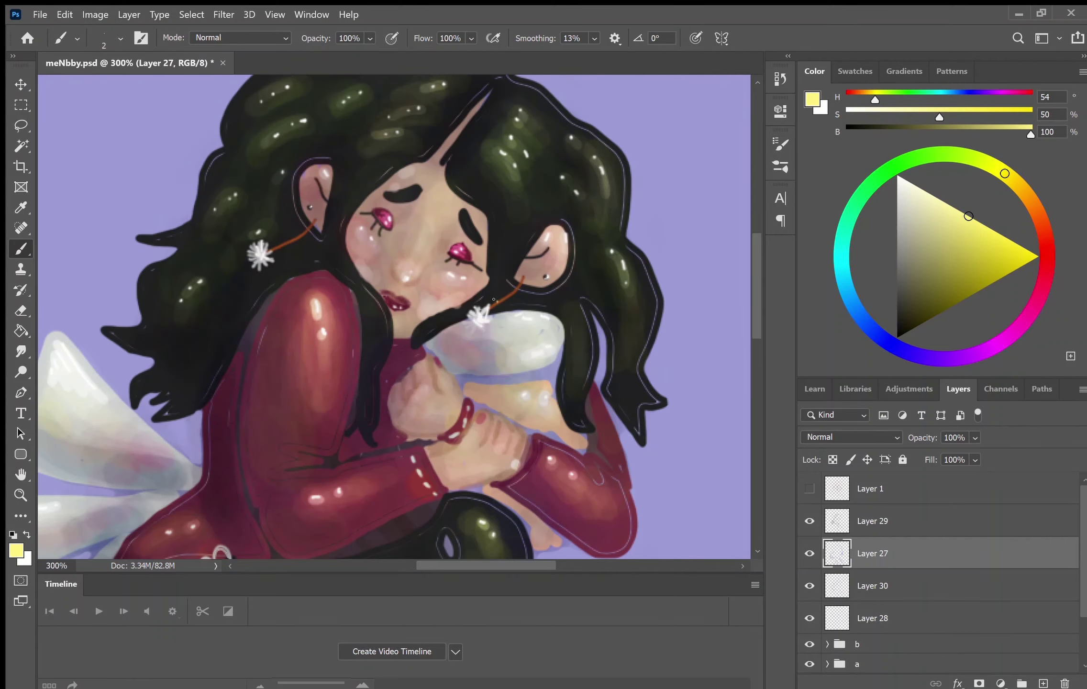
pyautogui.hotkey('ctrl', '+')
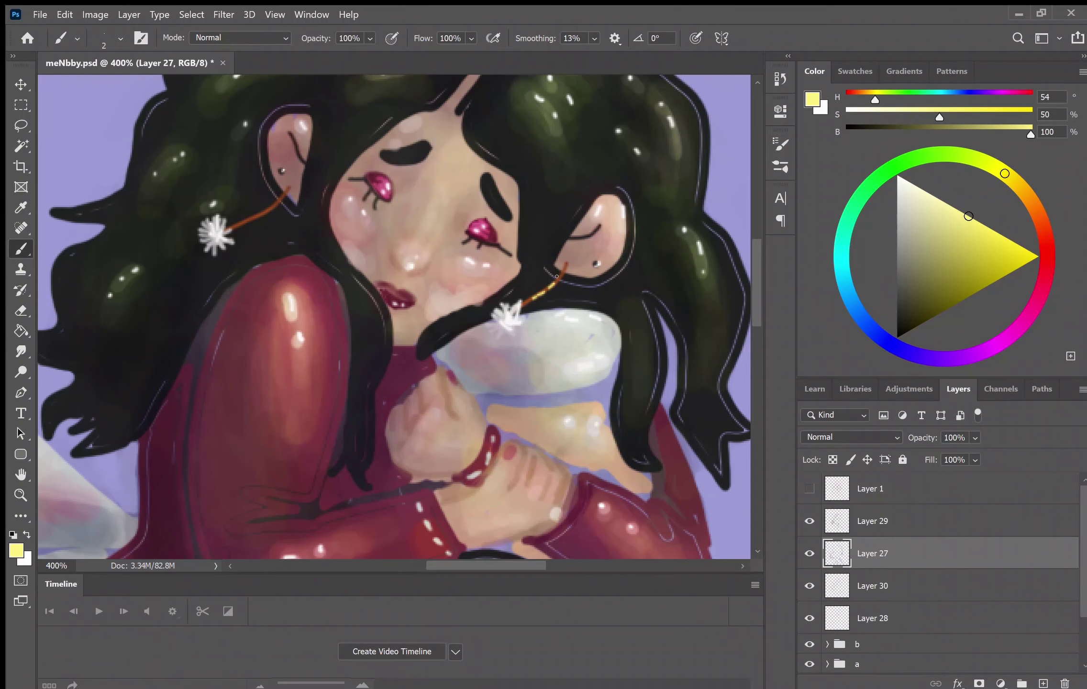
pyautogui.moveTo(235, 222); pyautogui.dragTo(282, 196)
# Set a size-20 eraser, toggle Layer 1's visibility, and add new Layer 31 above Layer 29.
pyautogui.press('e')
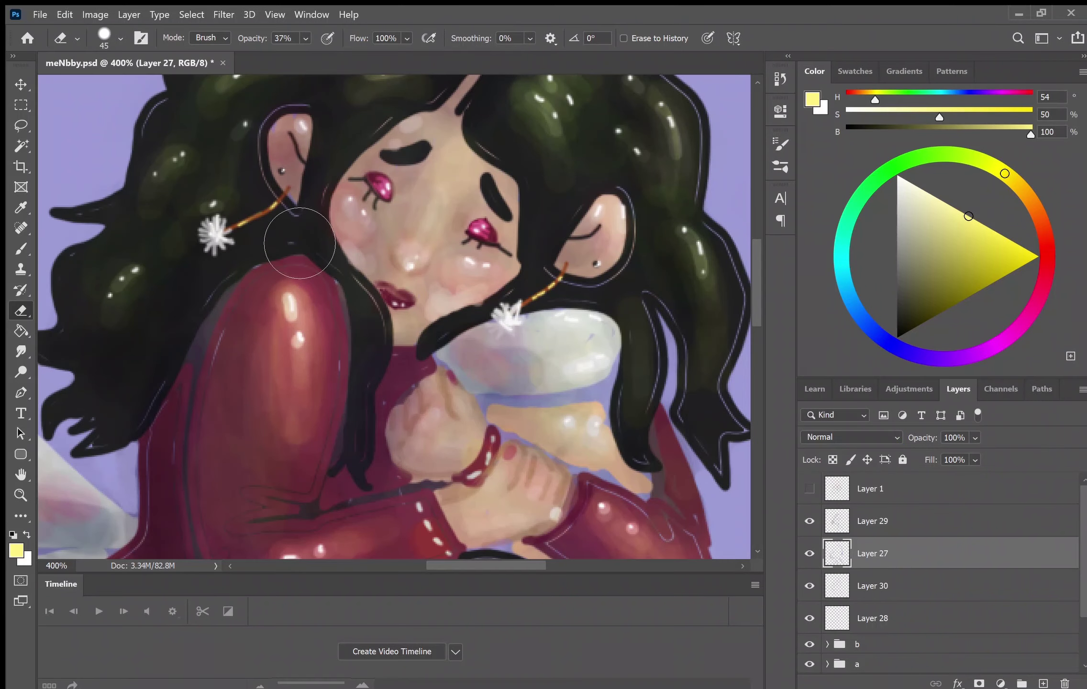
pyautogui.hotkey('ctrl', '0')
pyautogui.press('[')
pyautogui.press('[')
pyautogui.press('[')
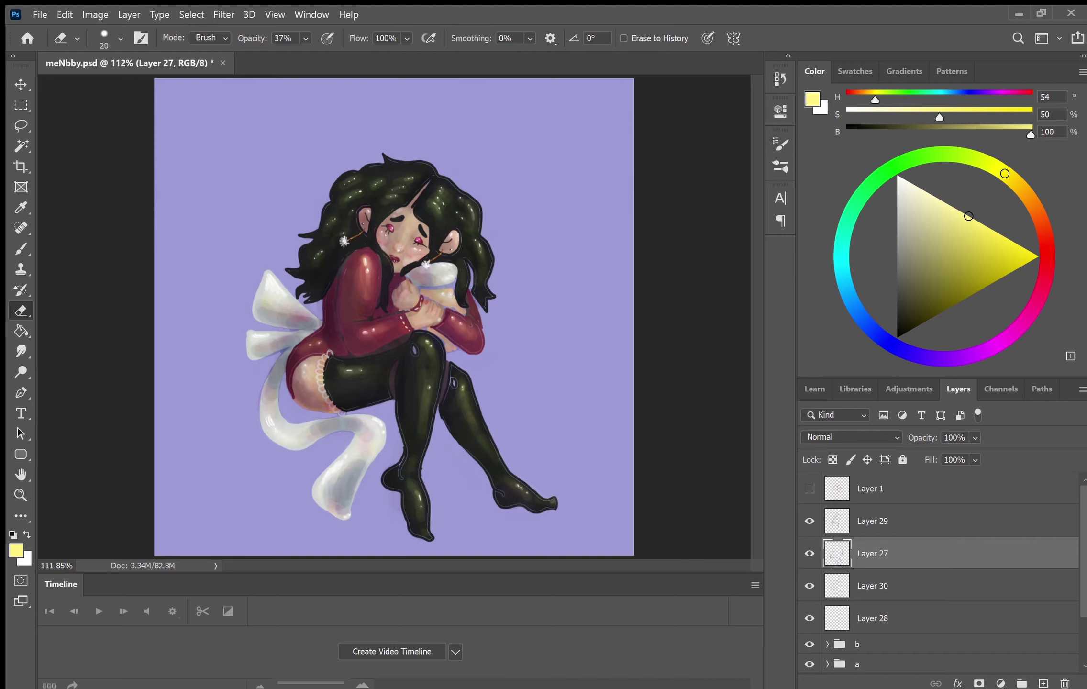
pyautogui.click(808, 488)
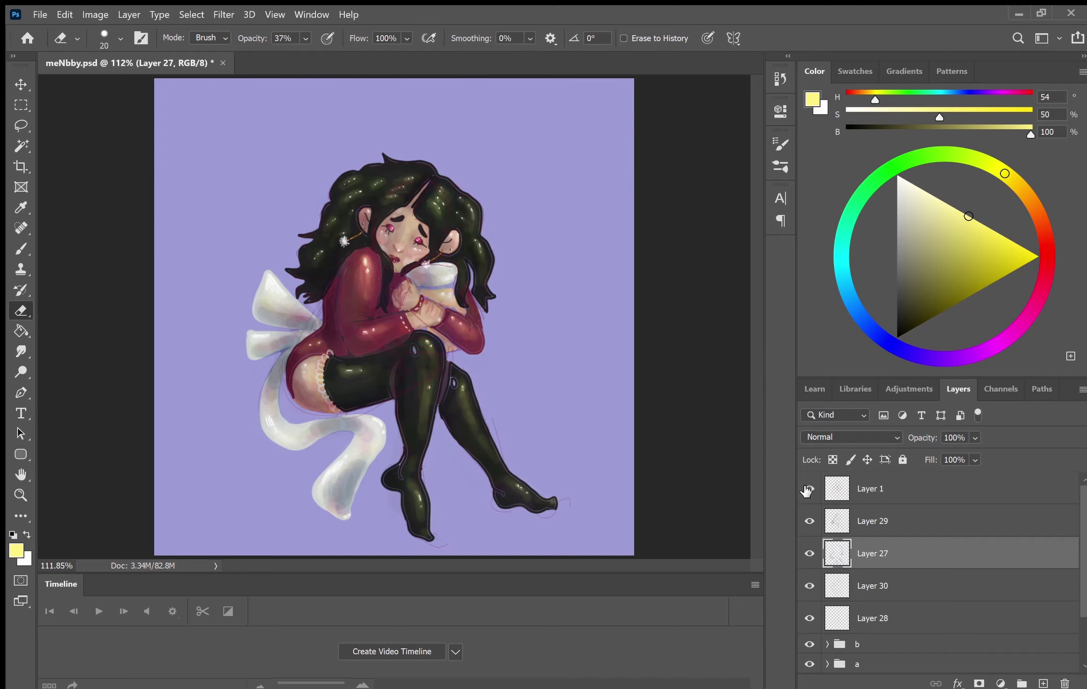
pyautogui.hotkey('ctrl', 'shift', 'alt', 'n')
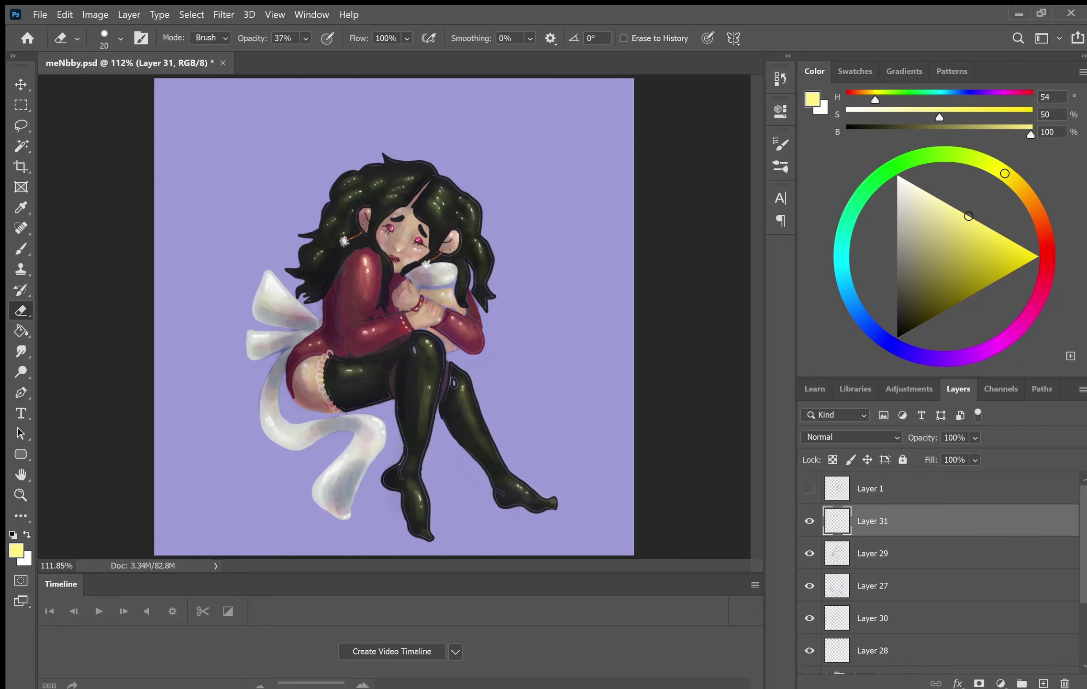
# Sample a dark purple from the artwork and lock Layer 31's transparent pixels.
pyautogui.press('i')
pyautogui.click(288, 266)
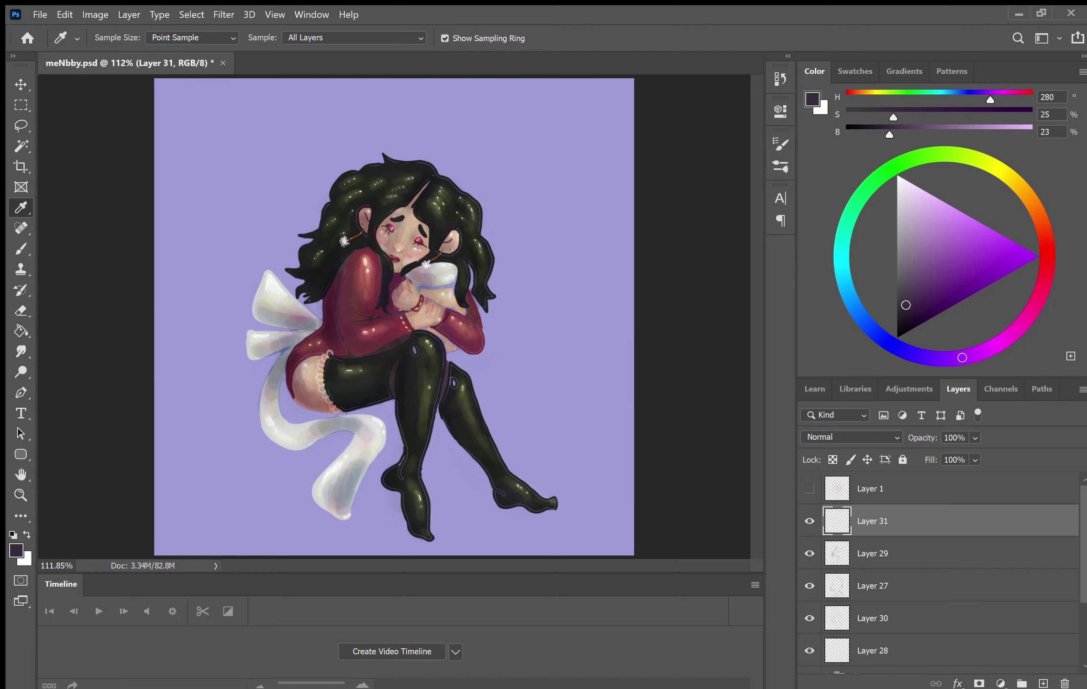
pyautogui.click(435, 282)
pyautogui.click(345, 274)
pyautogui.press('b')
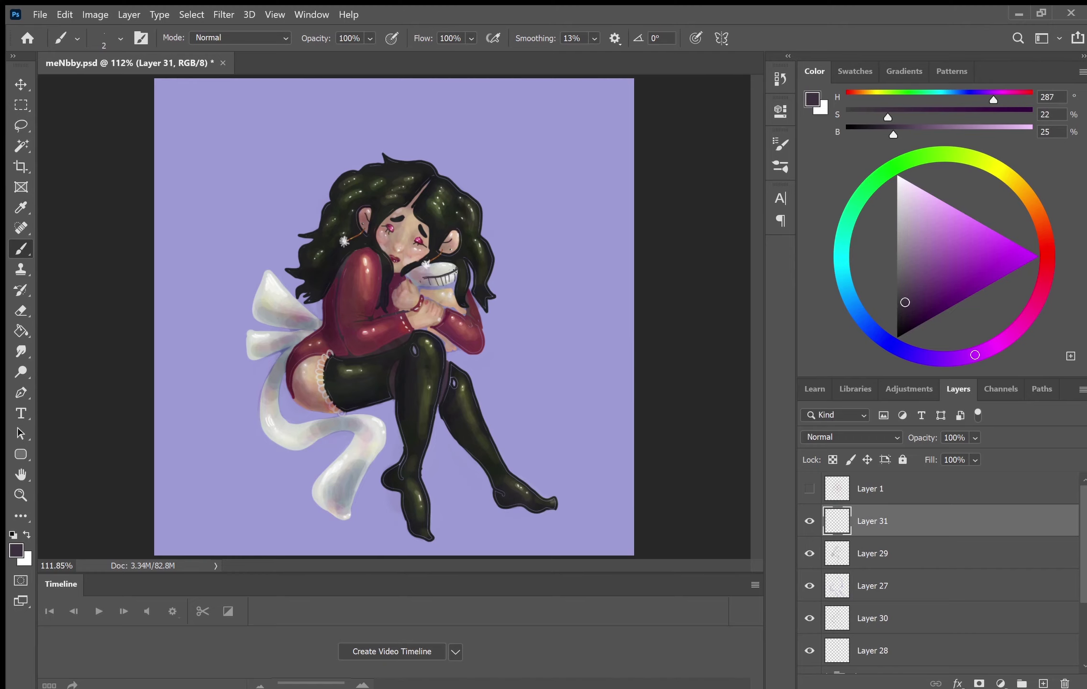
pyautogui.press('/')
# Recolour the pillow stripes teal with a size-20 brush, then brush teal shading on a new layer.
pyautogui.click(921, 281)
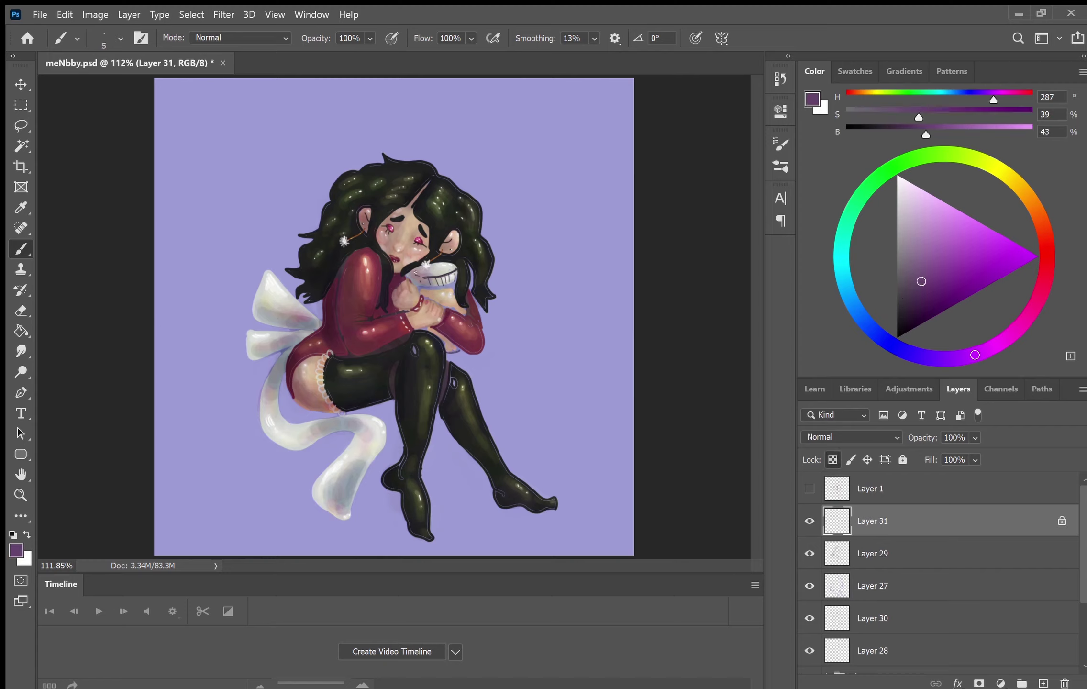
pyautogui.click(912, 319)
pyautogui.press(']')
pyautogui.click(843, 271)
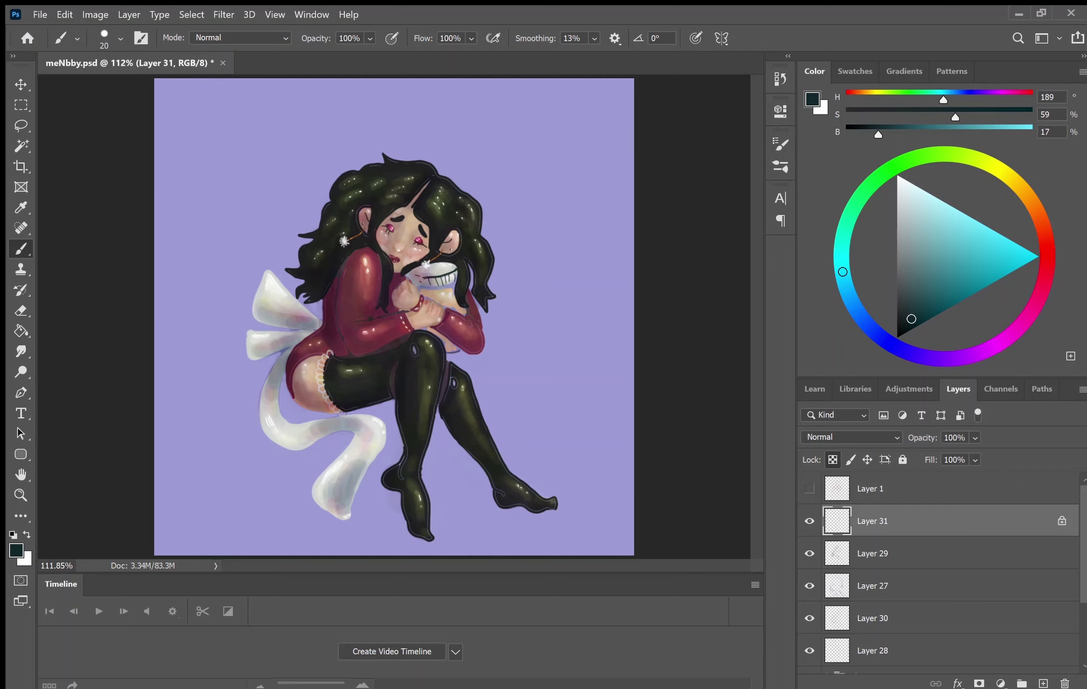
pyautogui.click(810, 520)
pyautogui.click(937, 280)
pyautogui.moveTo(424, 280); pyautogui.dragTo(457, 268)
pyautogui.click(927, 301)
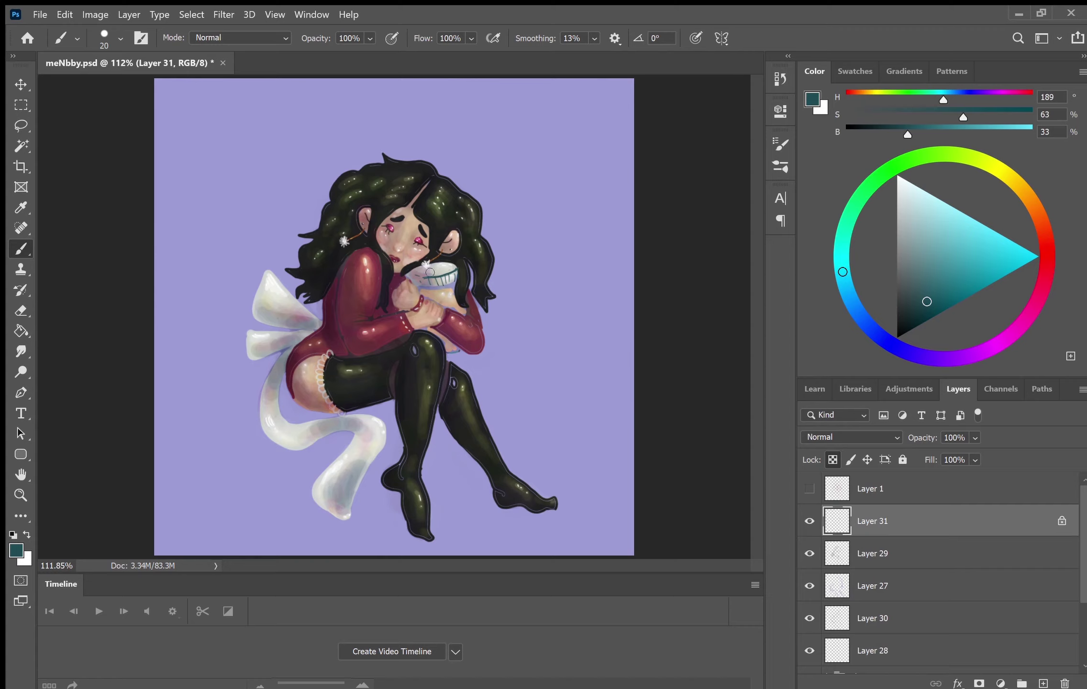
pyautogui.click(1044, 683)
pyautogui.moveTo(419, 278)
pyautogui.mouseDown()
pyautogui.moveTo(449, 268)
pyautogui.moveTo(455, 277)
pyautogui.mouseUp()
# Finish teal pillow shading on Layer 32 and blend it as Multiply at 24%.
pyautogui.moveTo(446, 347)
pyautogui.mouseDown()
pyautogui.moveTo(456, 354)
pyautogui.moveTo(431, 346)
pyautogui.mouseUp()
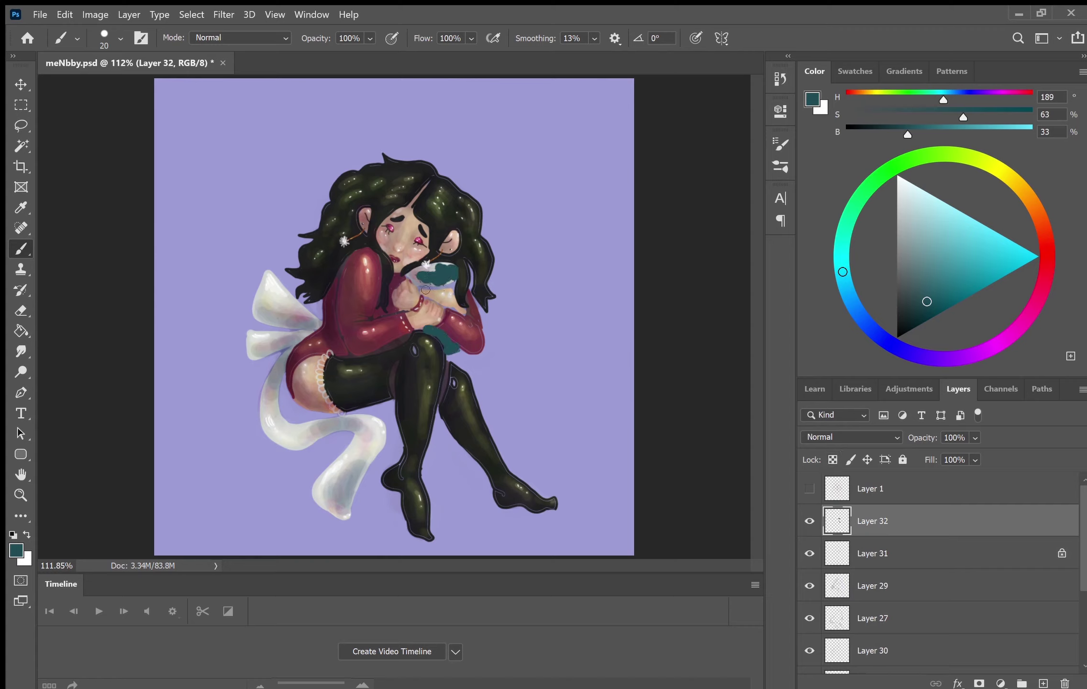
pyautogui.moveTo(424, 287); pyautogui.dragTo(416, 270)
pyautogui.click(852, 437)
pyautogui.click(828, 477)
pyautogui.moveTo(975, 437); pyautogui.dragTo(970, 467)
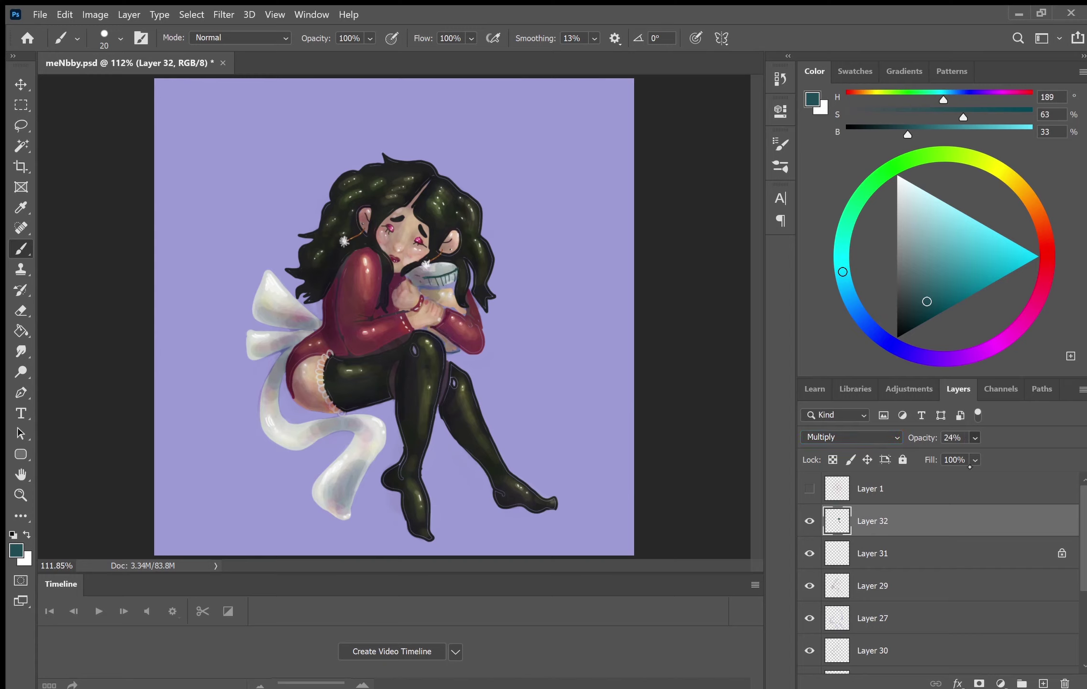
# Paint yellow pillow highlights on Layer 33 as Overlay at 35%, then group the layers into Group 1.
pyautogui.press('e')
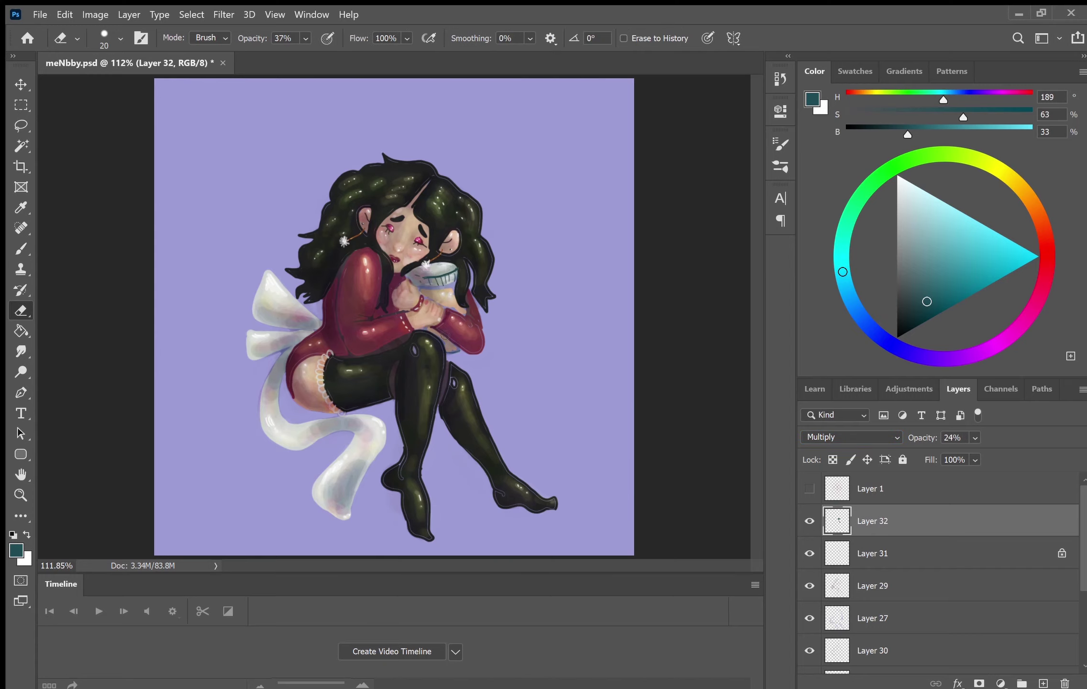
pyautogui.click(1043, 684)
pyautogui.click(1011, 177)
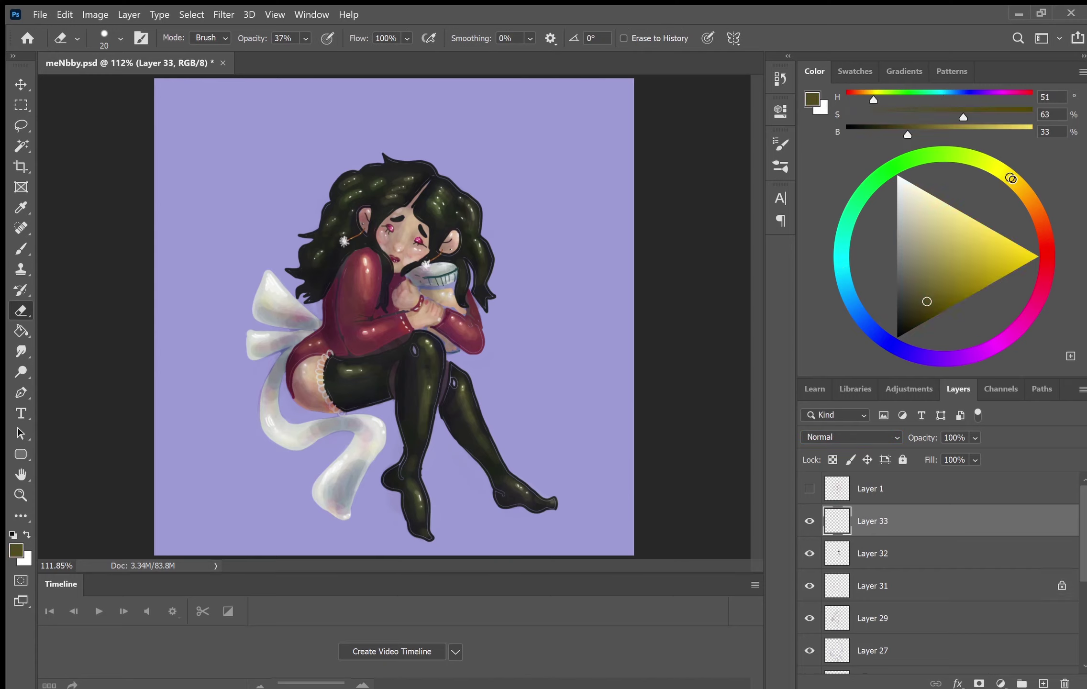
pyautogui.click(969, 230)
pyautogui.press('b')
pyautogui.moveTo(442, 263); pyautogui.dragTo(455, 310)
pyautogui.hotkey('shift', 'alt', 'o')
pyautogui.press('3')
pyautogui.press('5')
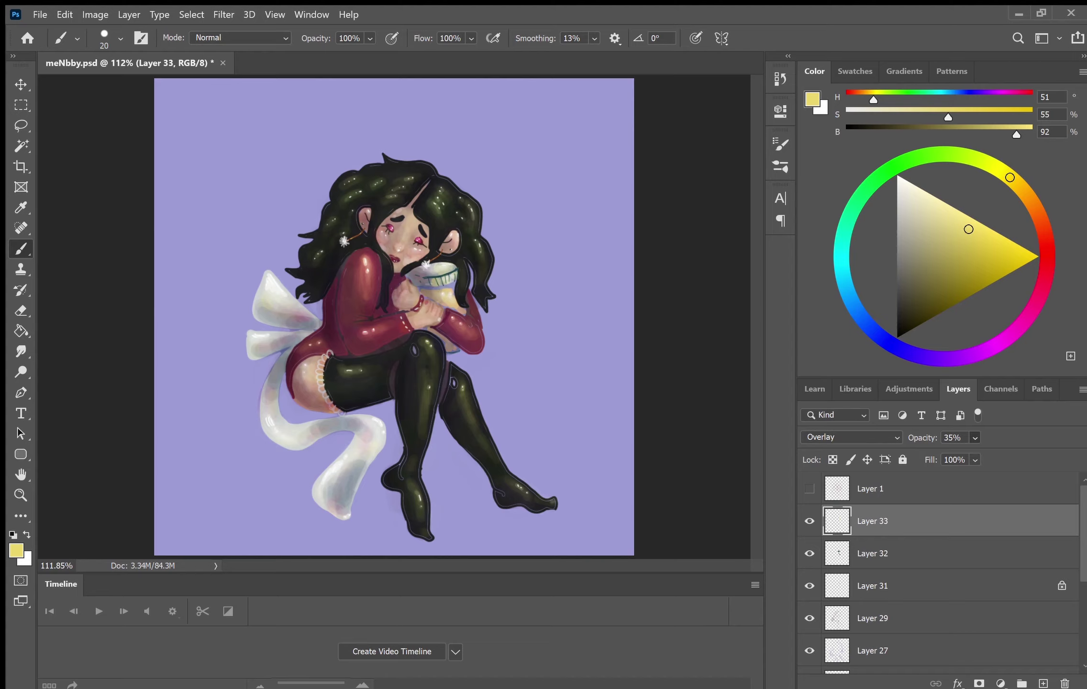
pyautogui.hotkey('ctrl', 'g')
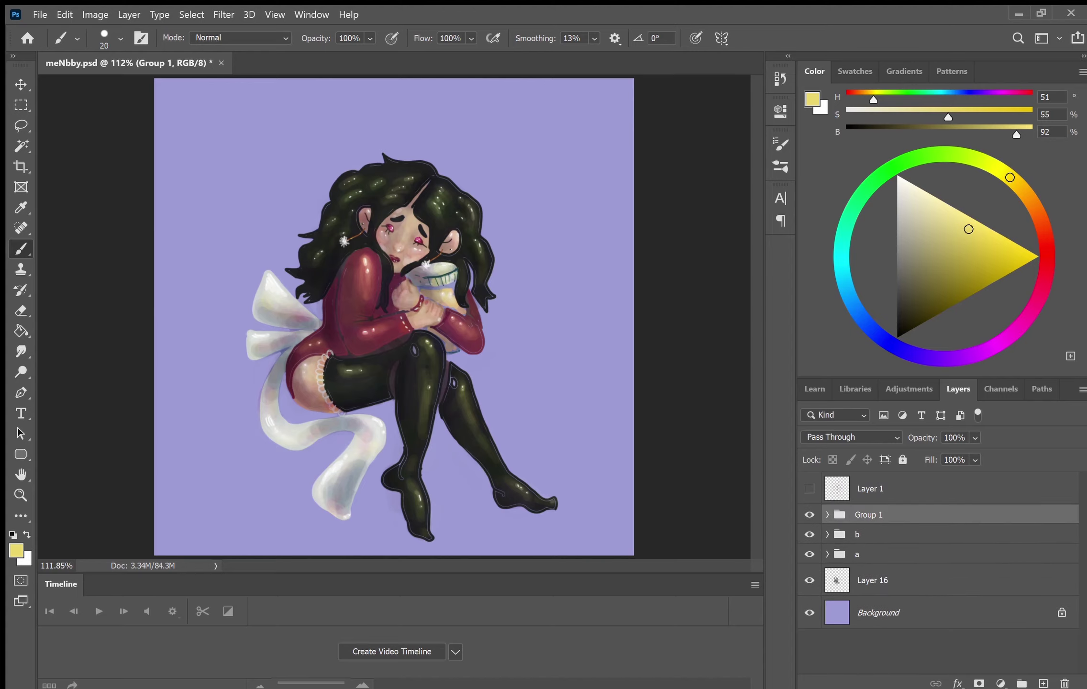
# Rename Group 1 to 'c', add a new layer and choose red H0 S80 B74.
pyautogui.doubleClick(869, 515)
pyautogui.write('c')
pyautogui.press('Return')
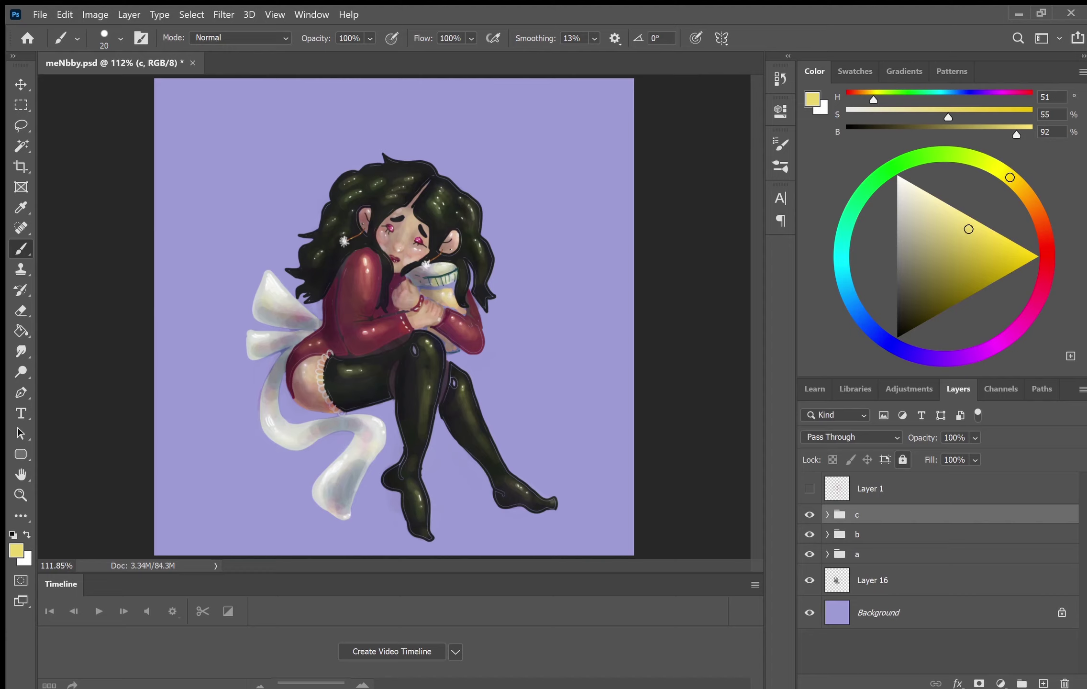
pyautogui.click(1043, 684)
pyautogui.moveTo(1010, 178); pyautogui.dragTo(1037, 206)
pyautogui.moveTo(971, 269); pyautogui.dragTo(959, 298)
pyautogui.moveTo(1037, 207); pyautogui.dragTo(1047, 257)
pyautogui.click(982, 266)
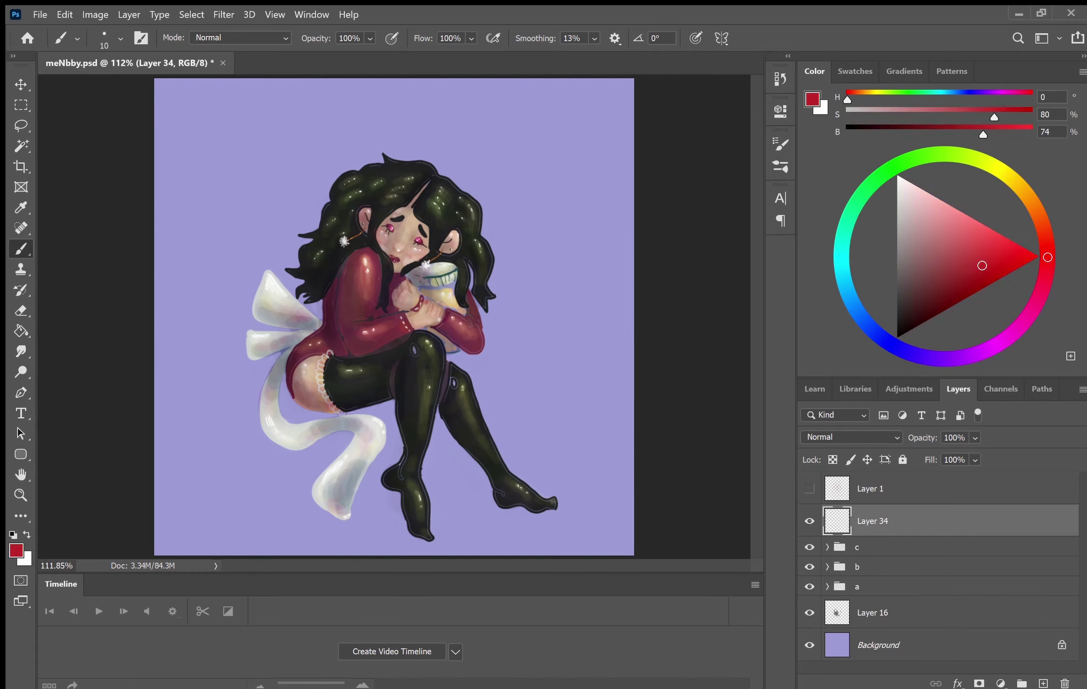
# Outline five red fish on Layers 34–38, from the top-right edge down to the left edge.
pyautogui.moveTo(631, 121); pyautogui.dragTo(634, 137)
pyautogui.click(1044, 684)
pyautogui.moveTo(534, 168)
pyautogui.mouseDown()
pyautogui.moveTo(554, 155)
pyautogui.moveTo(548, 165)
pyautogui.mouseUp()
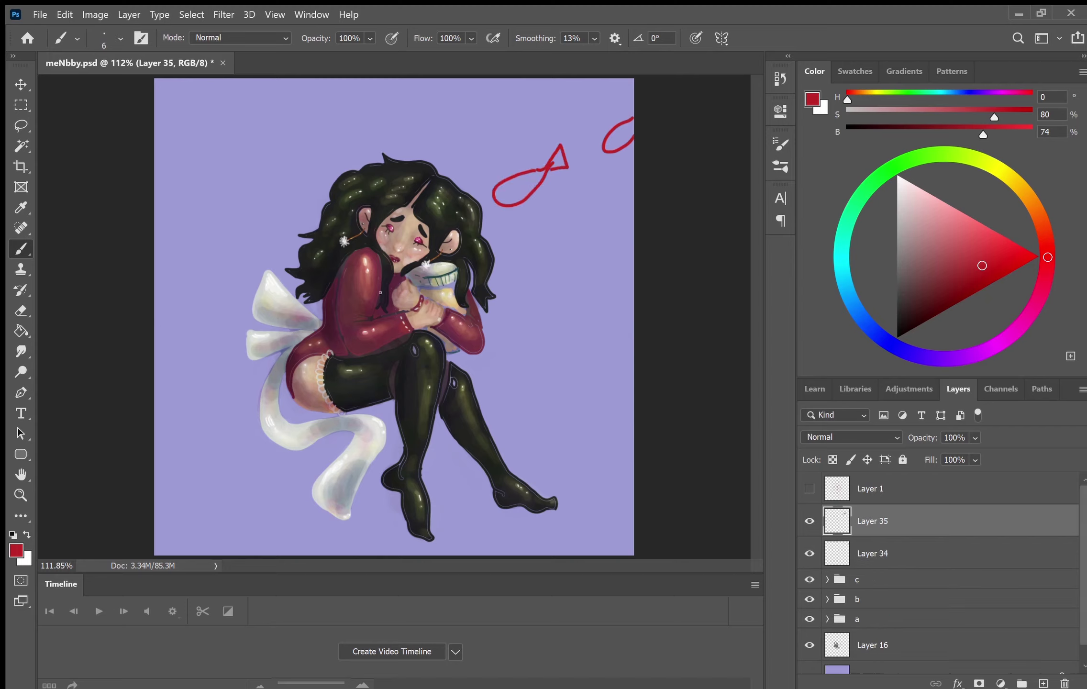
pyautogui.click(1044, 684)
pyautogui.moveTo(383, 287); pyautogui.dragTo(404, 266)
pyautogui.click(1044, 683)
pyautogui.moveTo(218, 422)
pyautogui.mouseDown()
pyautogui.moveTo(232, 408)
pyautogui.moveTo(223, 415)
pyautogui.mouseUp()
pyautogui.click(1044, 683)
pyautogui.moveTo(154, 500); pyautogui.dragTo(155, 474)
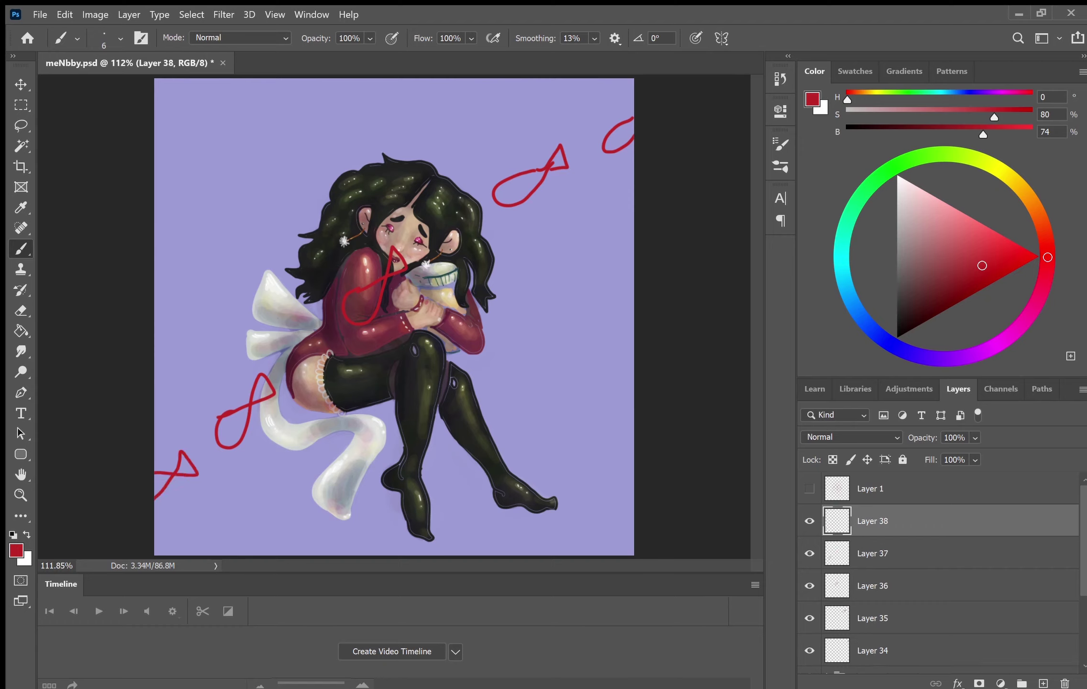
pyautogui.click(810, 521)
pyautogui.click(809, 521)
# Fill each fish solid red on its own layer and choose a cream eye colour.
pyautogui.moveTo(155, 493)
pyautogui.mouseDown()
pyautogui.moveTo(196, 471)
pyautogui.moveTo(229, 412)
pyautogui.moveTo(268, 389)
pyautogui.mouseUp()
pyautogui.click(871, 553)
pyautogui.click(909, 586)
pyautogui.moveTo(357, 297)
pyautogui.mouseDown()
pyautogui.moveTo(371, 311)
pyautogui.moveTo(399, 254)
pyautogui.mouseUp()
pyautogui.click(871, 619)
pyautogui.moveTo(502, 199)
pyautogui.mouseDown()
pyautogui.moveTo(512, 182)
pyautogui.moveTo(614, 136)
pyautogui.mouseUp()
pyautogui.hotkey('alt', '[')
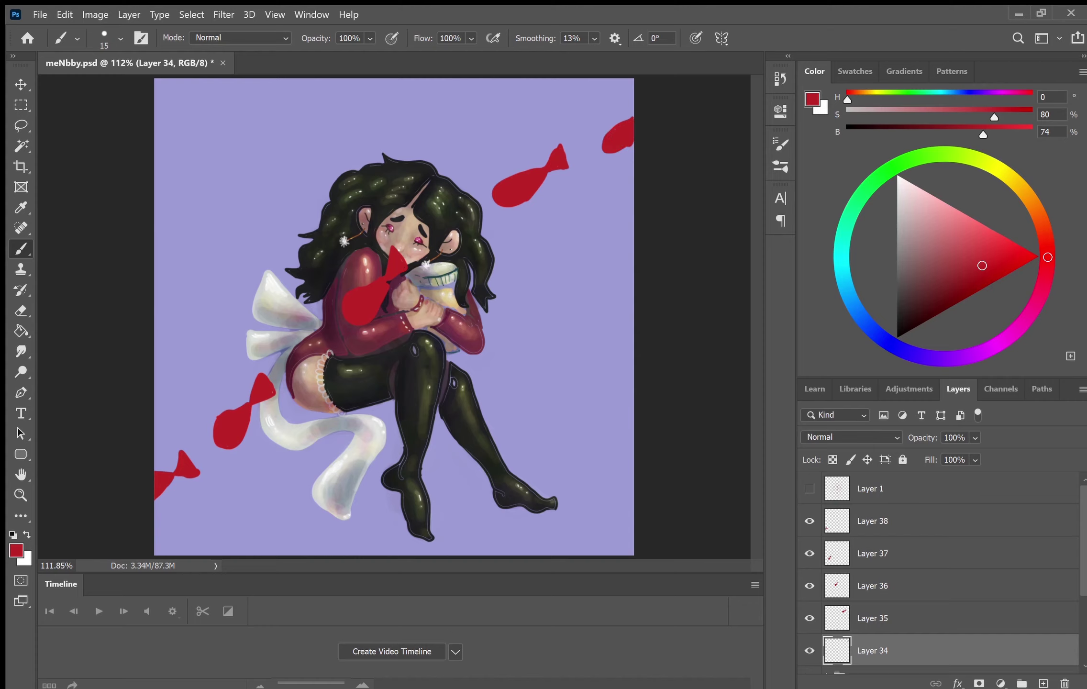
pyautogui.click(911, 190)
pyautogui.click(1021, 186)
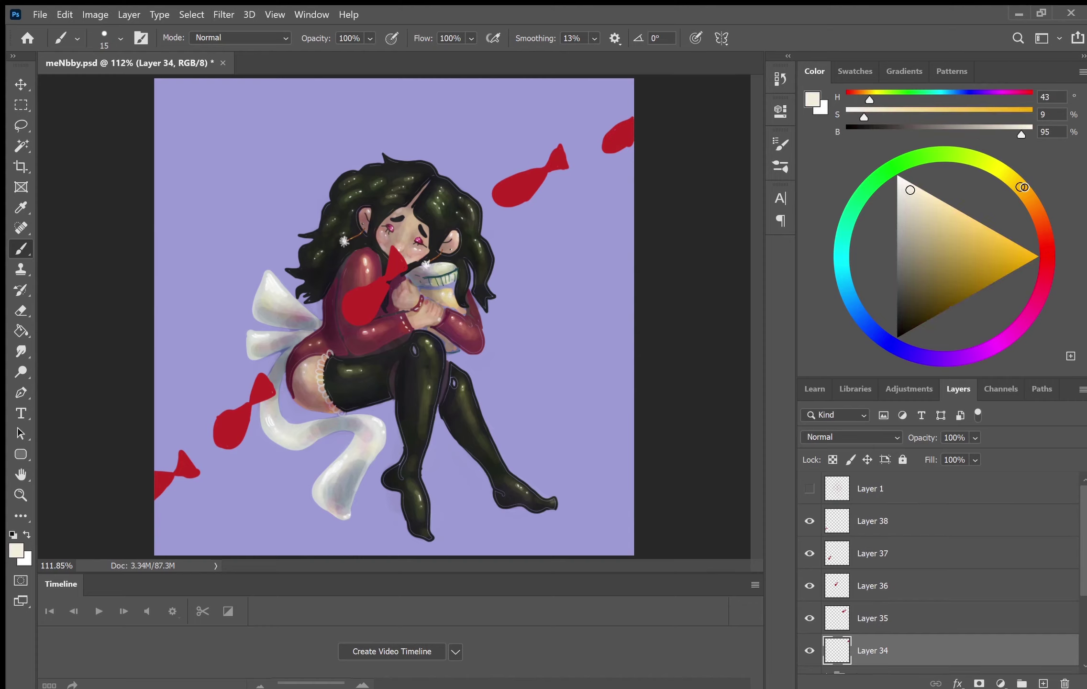
# Dot cream eyes and near-black pupils on the fish across their layers.
pyautogui.click(611, 139)
pyautogui.hotkey('alt', ']')
pyautogui.click(501, 193)
pyautogui.hotkey('alt', ']')
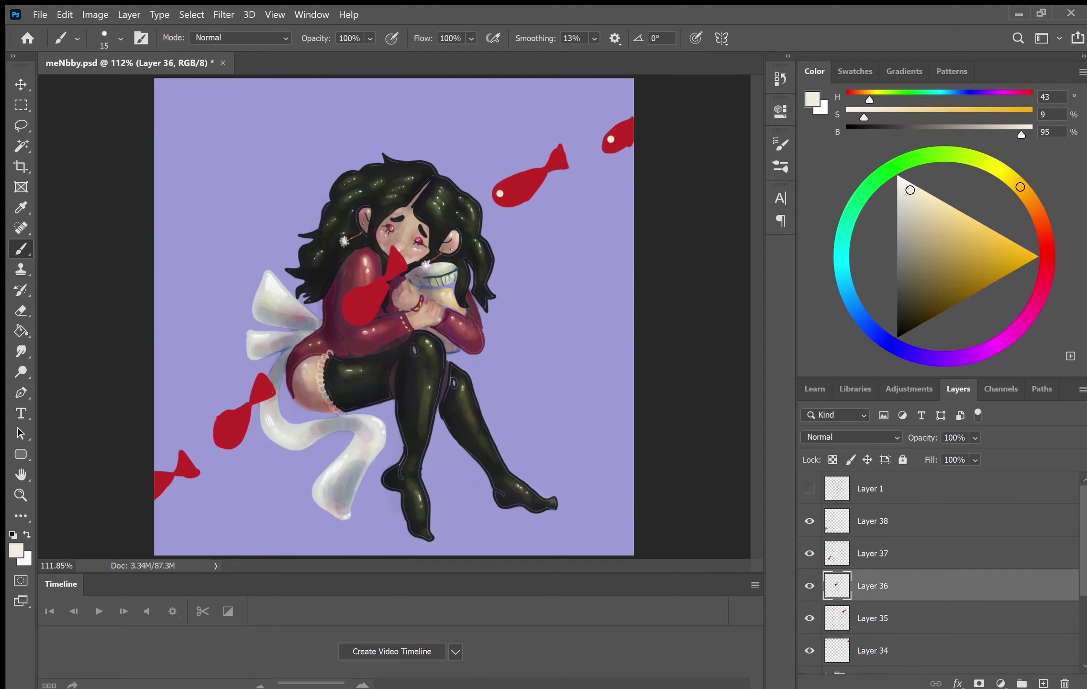
pyautogui.hotkey('alt', ']')
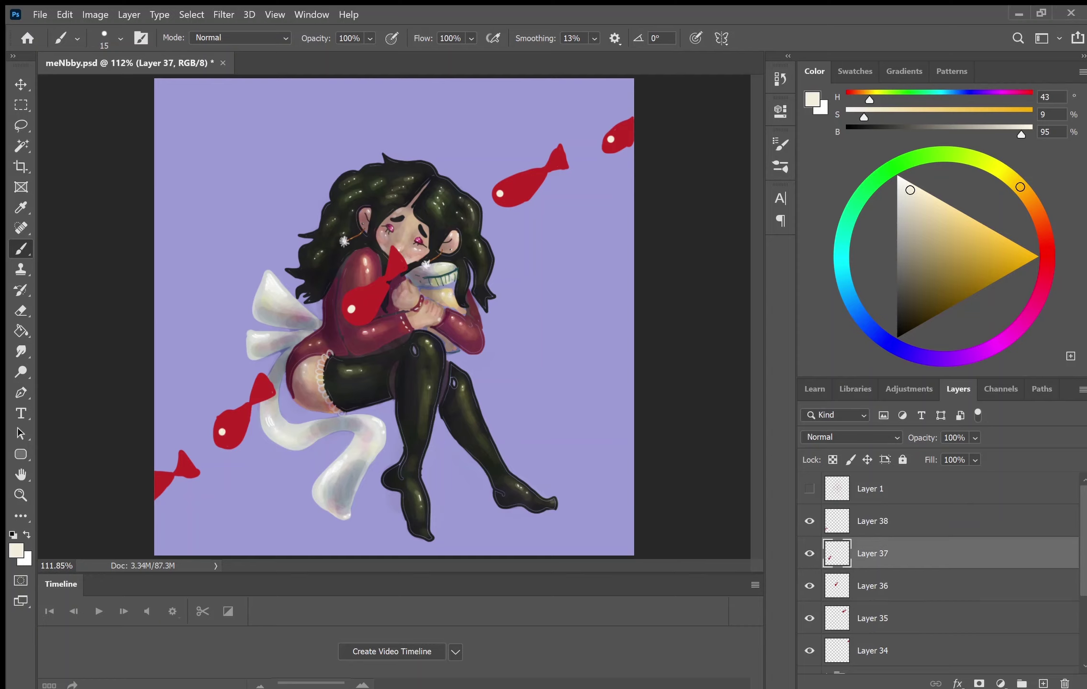
pyautogui.click(906, 329)
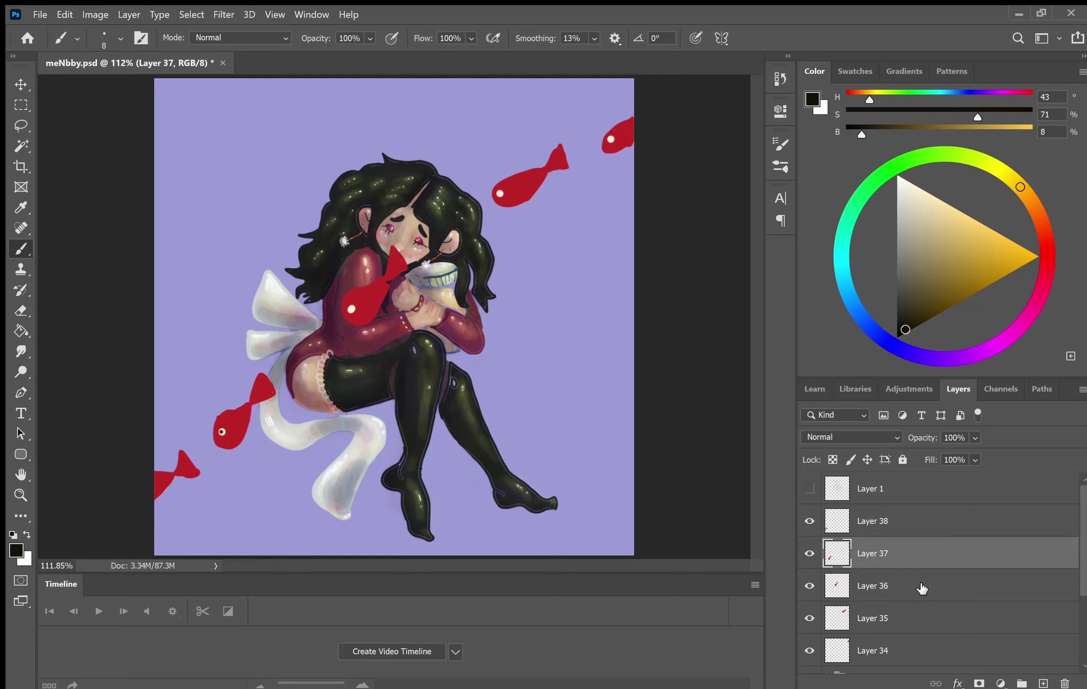
pyautogui.hotkey('alt', '[')
pyautogui.hotkey('alt', '[')
pyautogui.hotkey('alt', '[')
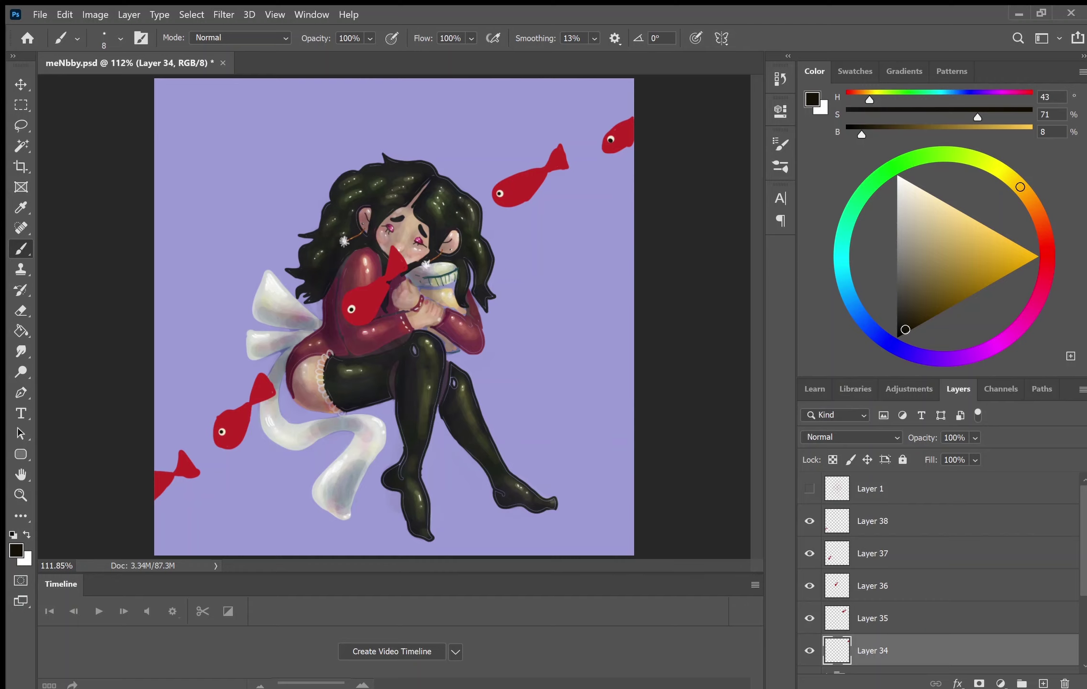
pyautogui.click(907, 514)
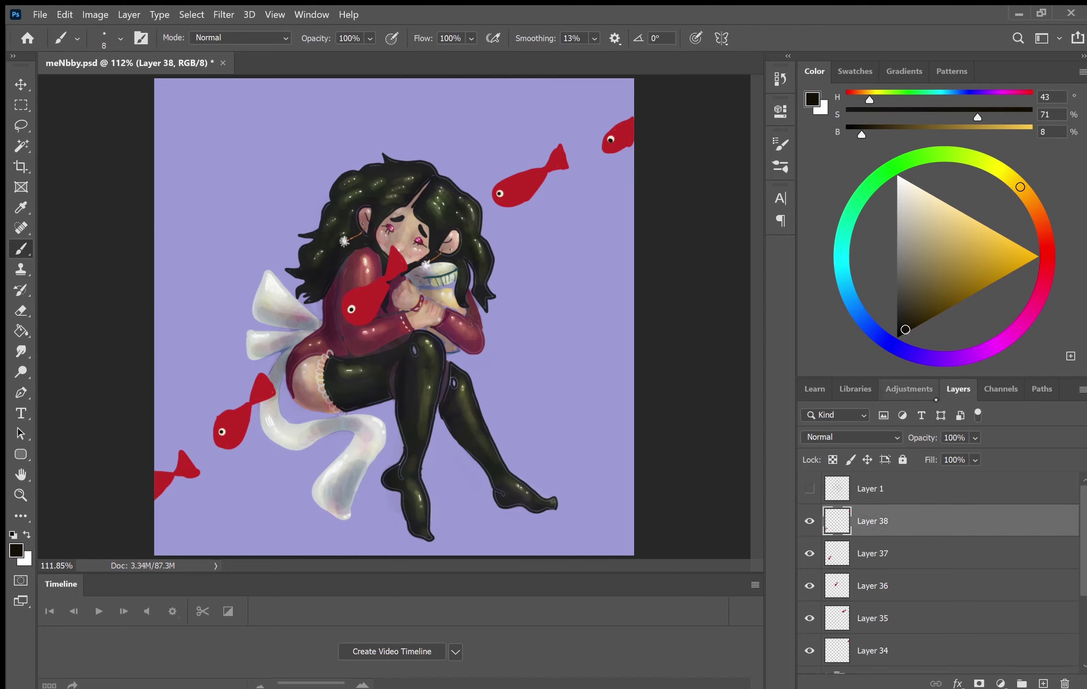
# Lock transparent pixels on fish Layers 38 through 34, with a purple size-45 brush at 10%.
pyautogui.click(933, 359)
pyautogui.click(935, 290)
pyautogui.press('1')
pyautogui.click(833, 460)
pyautogui.press(']')
pyautogui.press(']')
pyautogui.press(']')
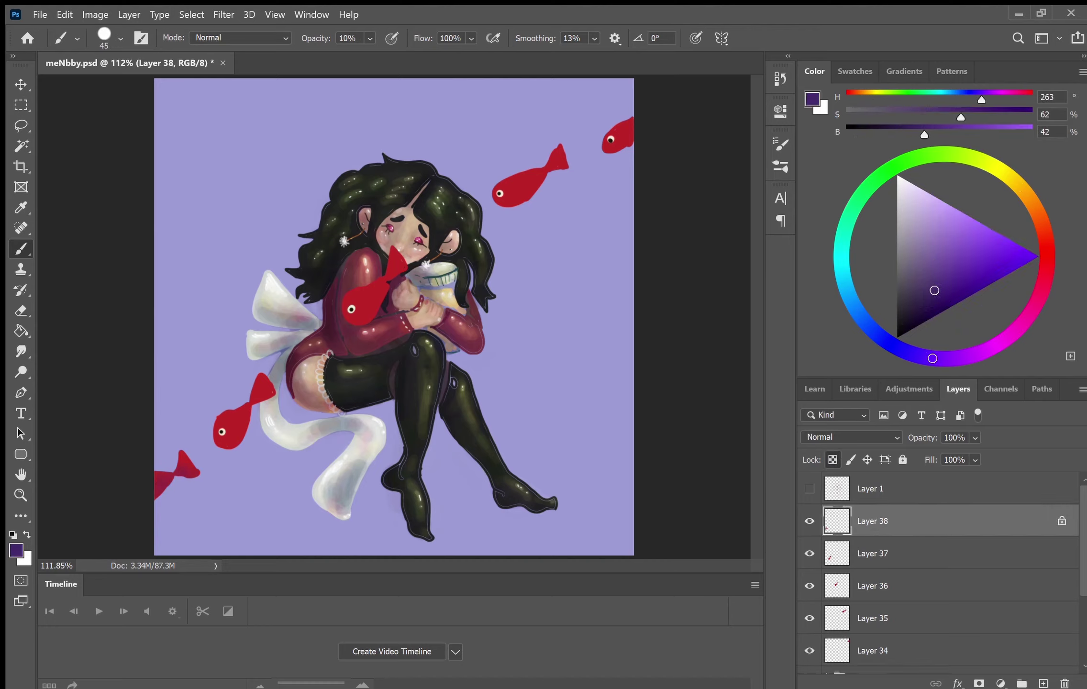
pyautogui.click(908, 546)
pyautogui.press('/')
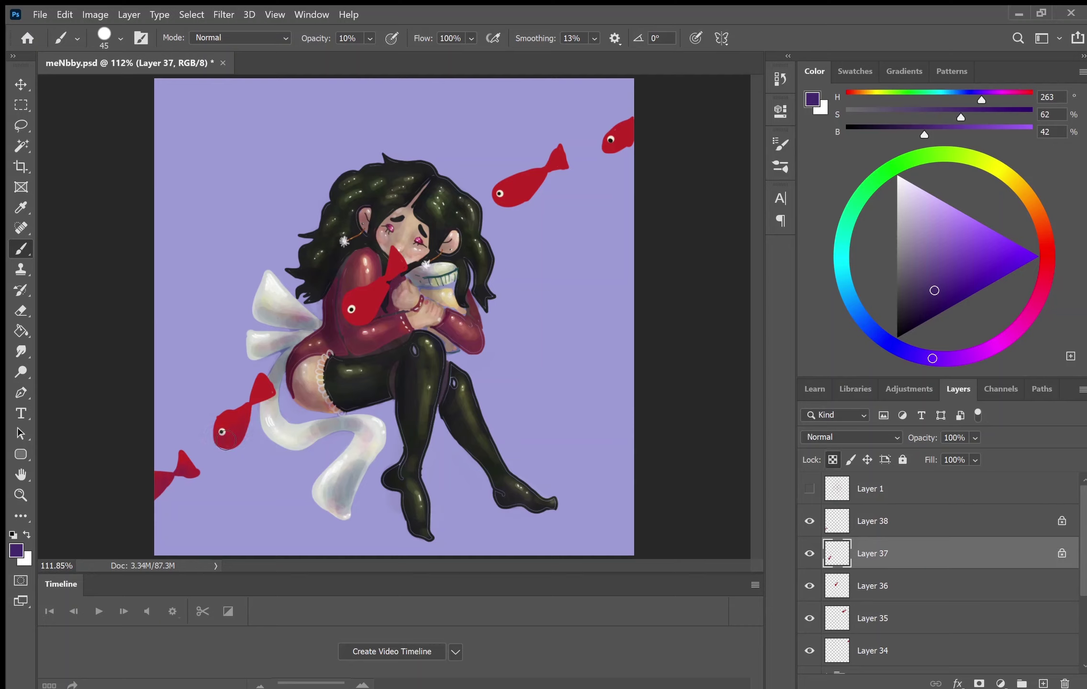
pyautogui.click(895, 582)
pyautogui.press('/')
pyautogui.click(915, 618)
pyautogui.press('/')
pyautogui.click(902, 651)
pyautogui.press('/')
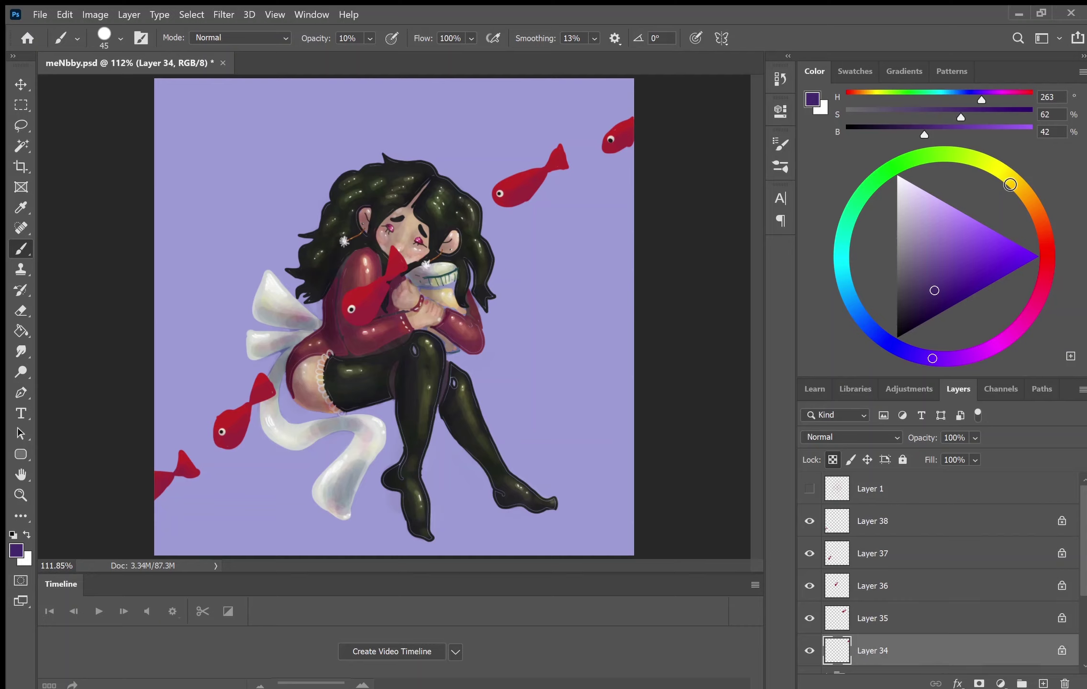
# Pick pale yellow, make Layer 38 active, save the document and enlarge the timeline panel.
pyautogui.click(1010, 177)
pyautogui.click(976, 236)
pyautogui.click(932, 617)
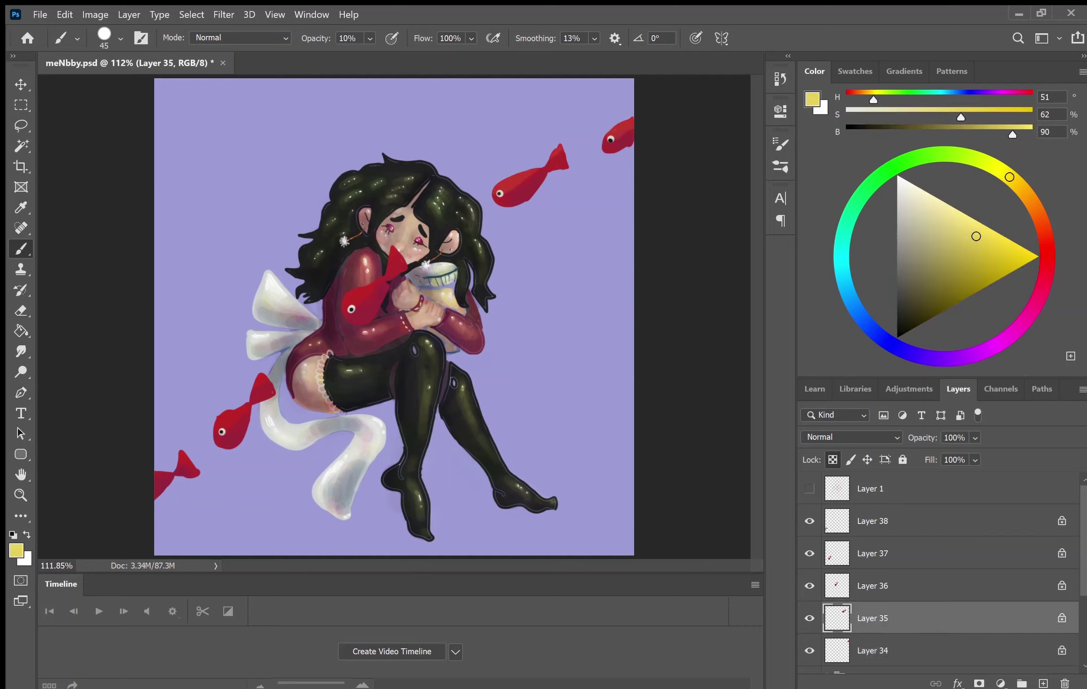
pyautogui.click(940, 586)
pyautogui.click(936, 549)
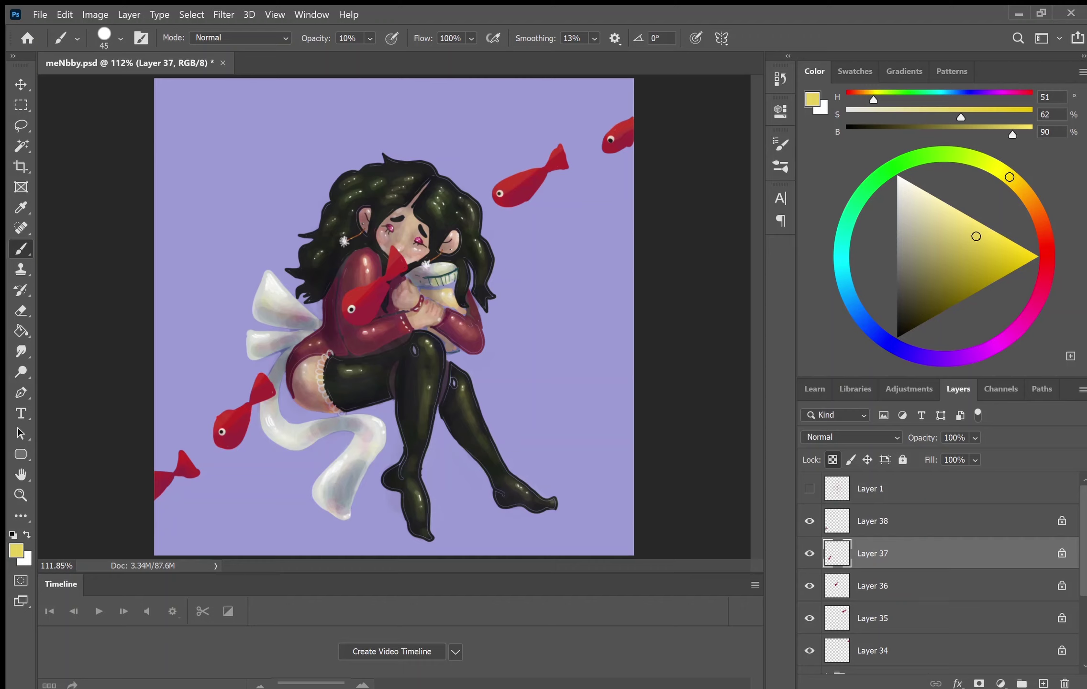
pyautogui.hotkey('alt', ']')
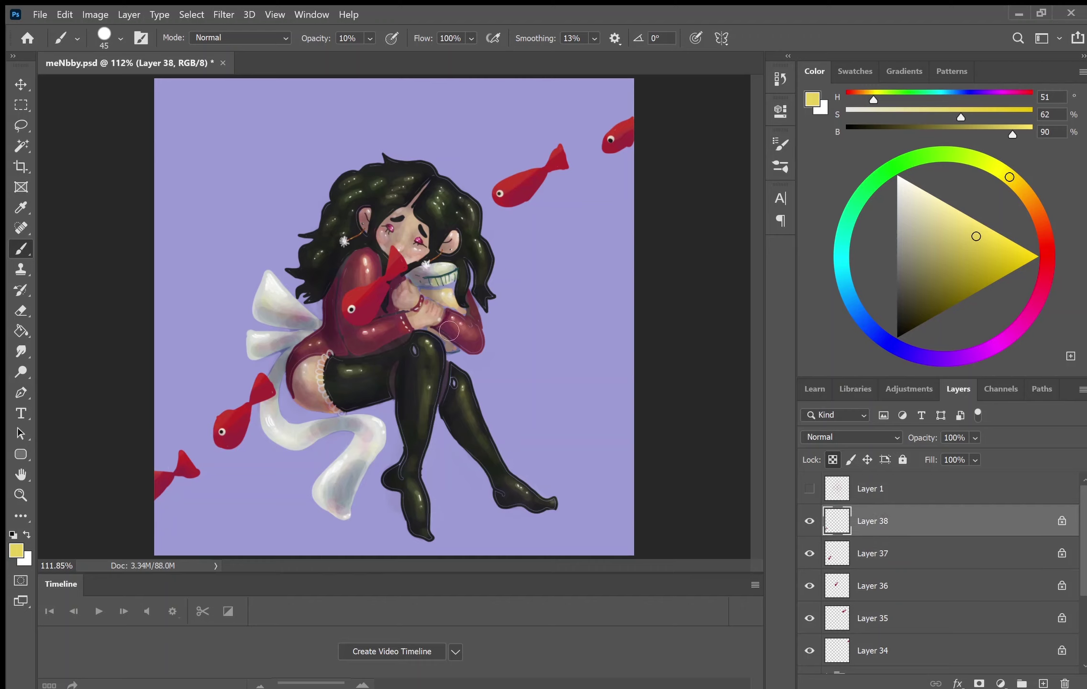
pyautogui.hotkey('ctrl', 's')
pyautogui.moveTo(587, 573); pyautogui.dragTo(572, 450)
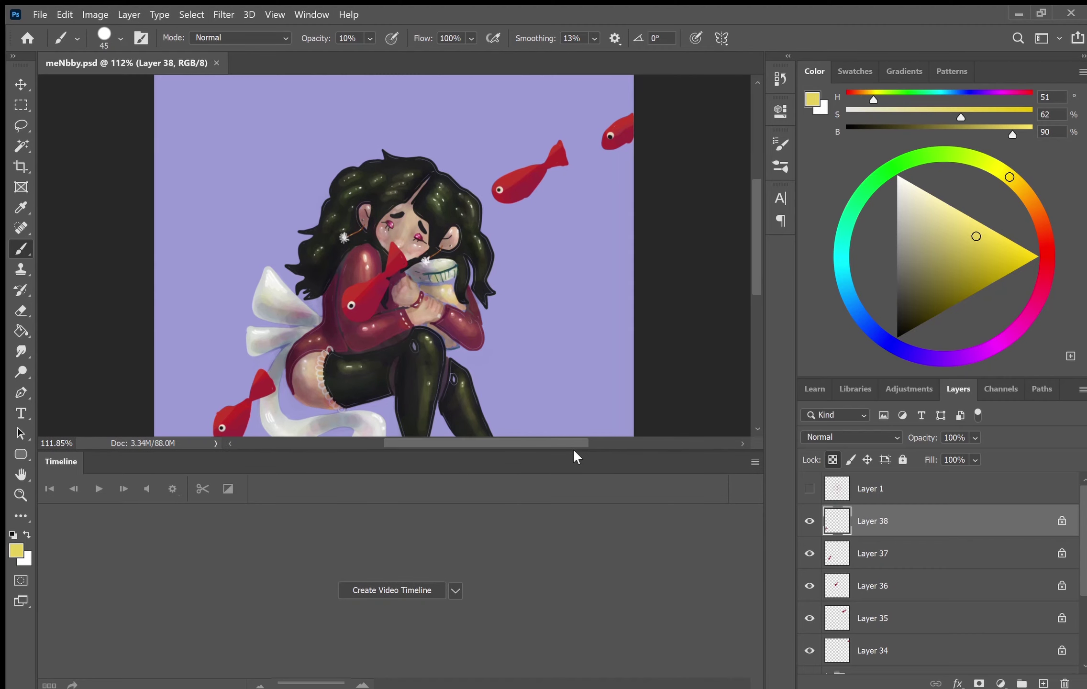
# Create a video timeline for the layers and shorten the work area to about two seconds.
pyautogui.hotkey('ctrl', '-')
pyautogui.hotkey('ctrl', '-')
pyautogui.click(392, 590)
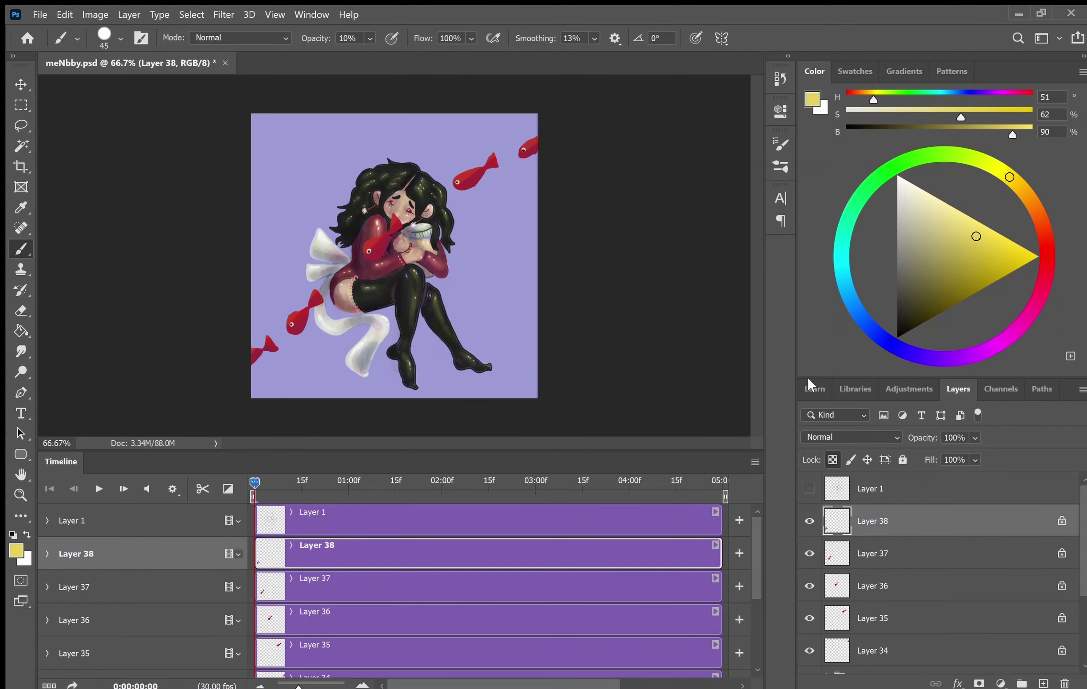
pyautogui.click(852, 70)
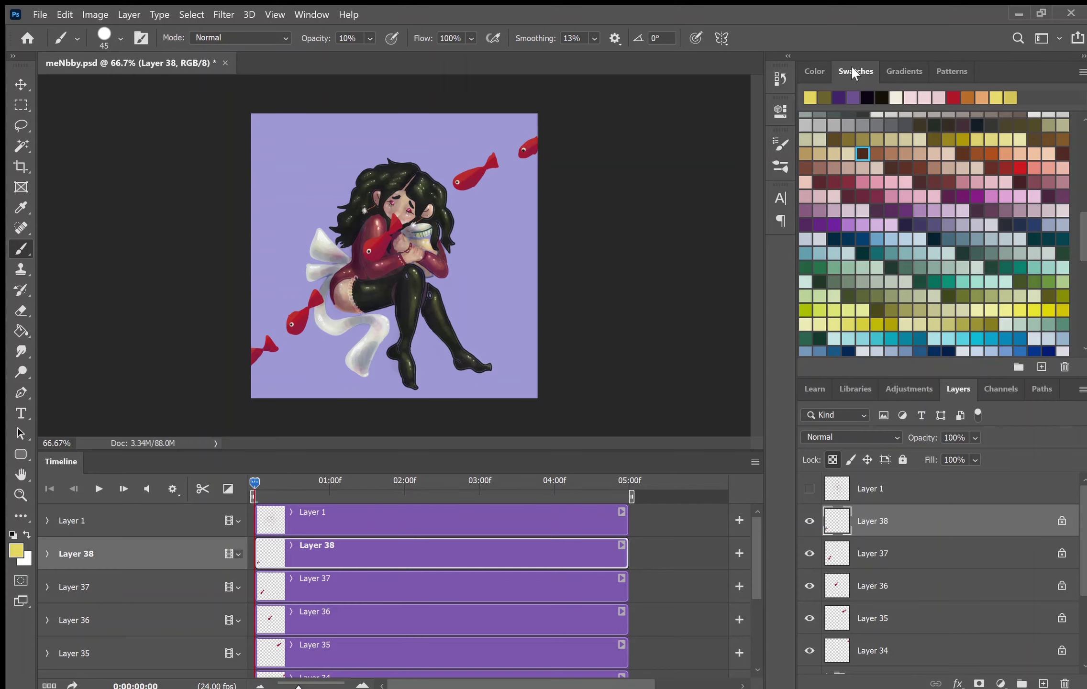
pyautogui.moveTo(583, 452); pyautogui.dragTo(584, 392)
pyautogui.moveTo(631, 437); pyautogui.dragTo(404, 421)
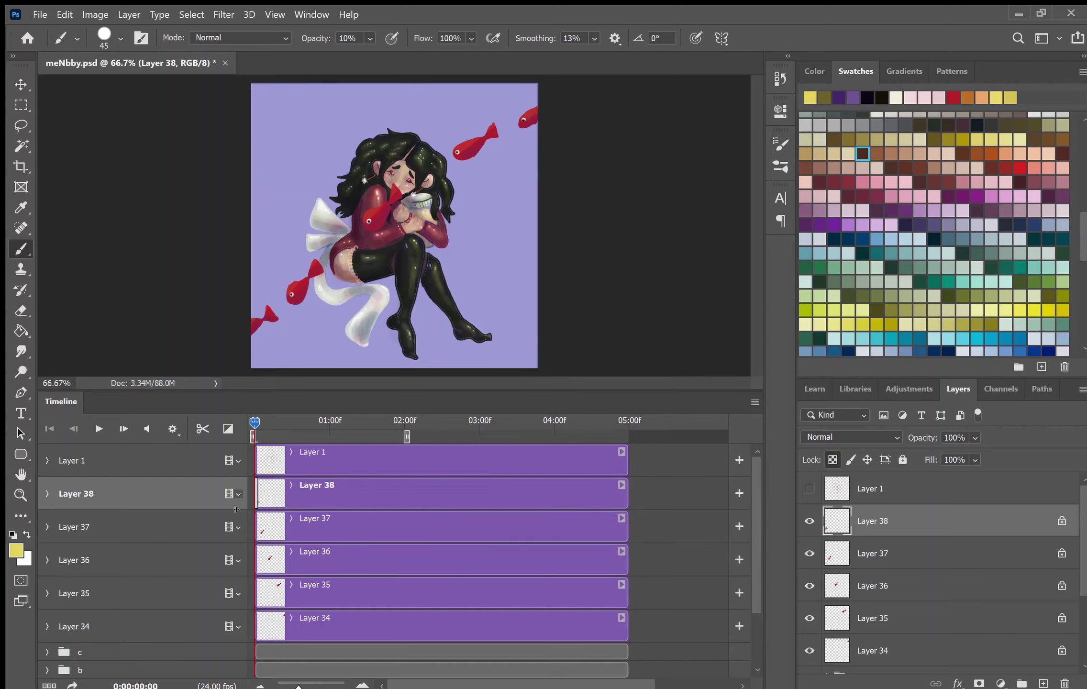
# Trim the Layer 38, 37, 36 and 35 clips down to a single frame each.
pyautogui.hotkey('alt', ']')
pyautogui.hotkey('alt', '[')
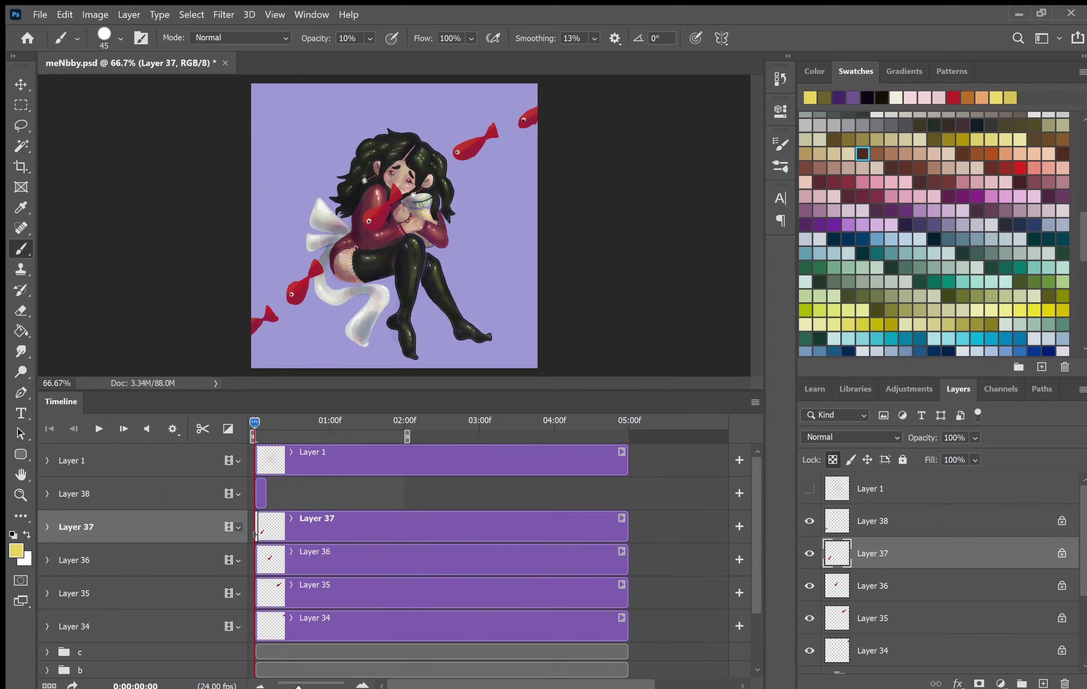
pyautogui.hotkey('alt', ']')
pyautogui.click(369, 564)
pyautogui.moveTo(627, 554); pyautogui.dragTo(266, 554)
pyautogui.click(582, 594)
pyautogui.moveTo(627, 593)
pyautogui.mouseDown()
pyautogui.moveTo(266, 594)
pyautogui.moveTo(257, 561)
pyautogui.moveTo(283, 593)
pyautogui.mouseUp()
# Stack the Layer 34–38 frames in sequence in Video Group 1, set a one-second work area, and play.
pyautogui.click(389, 615)
pyautogui.hotkey('alt', ']')
pyautogui.click(261, 527)
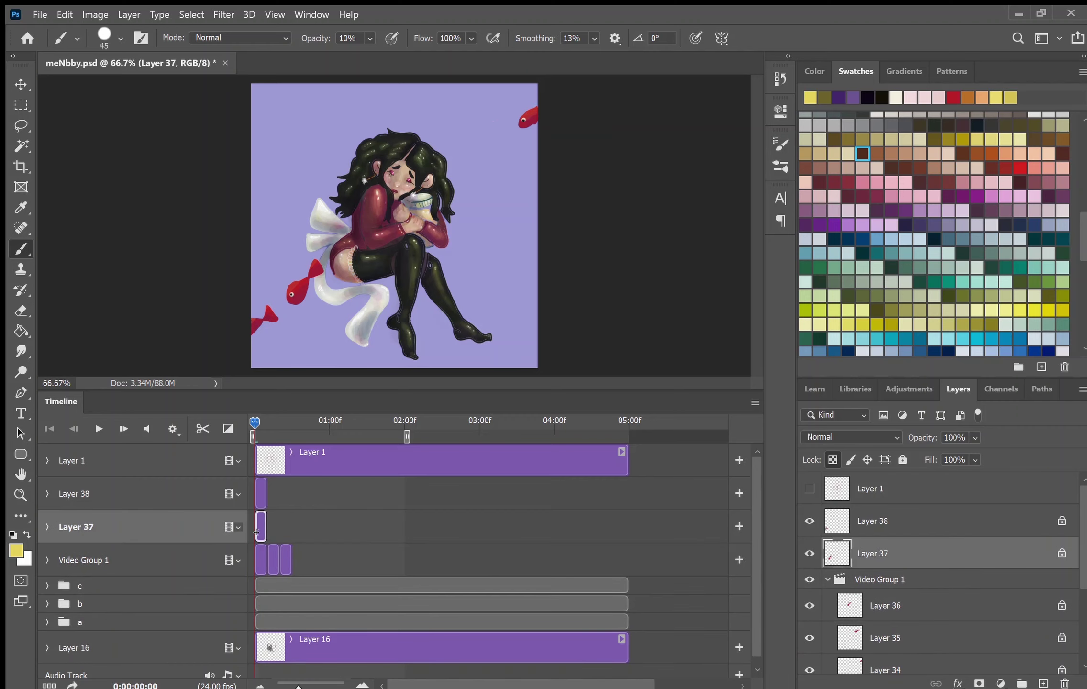
pyautogui.moveTo(261, 526); pyautogui.dragTo(299, 565)
pyautogui.moveTo(261, 493); pyautogui.dragTo(311, 526)
pyautogui.moveTo(407, 436); pyautogui.dragTo(320, 435)
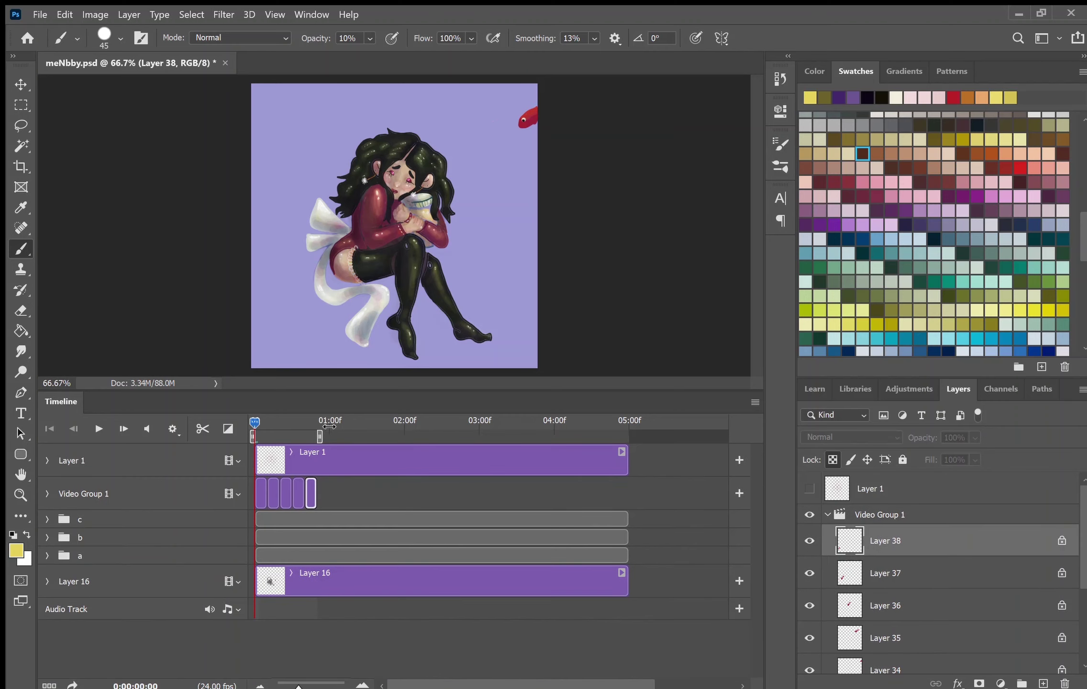
pyautogui.press('space')
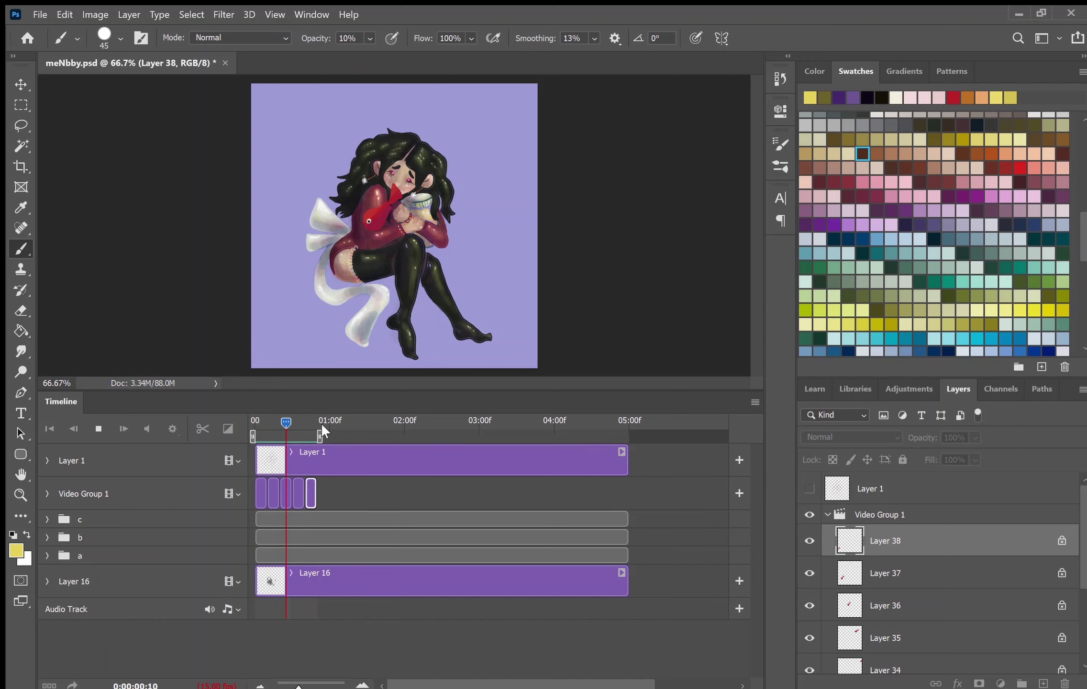
# Stop playback, label the fish frame layers orange, and add a blank Layer 39 above Layer 34.
pyautogui.press('space')
pyautogui.moveTo(297, 418); pyautogui.dragTo(260, 421)
pyautogui.scroll(-3, 957, 551)
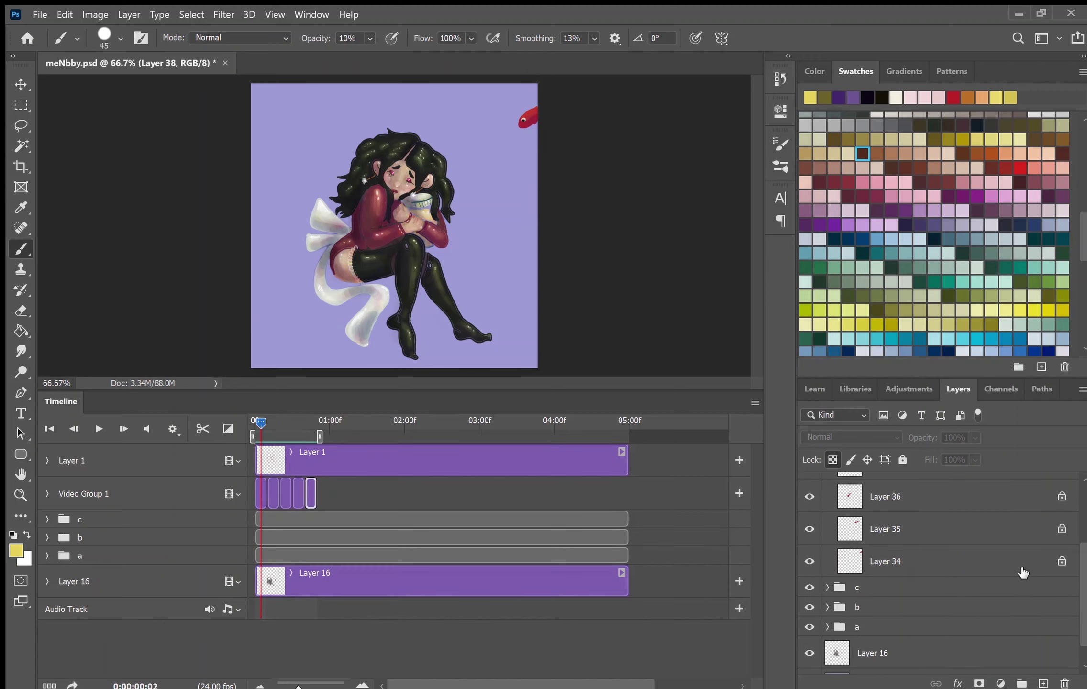
pyautogui.keyDown('shift'); pyautogui.click(974, 561); pyautogui.keyUp('shift')
pyautogui.rightClick(918, 556)
pyautogui.click(938, 526)
pyautogui.click(1045, 683)
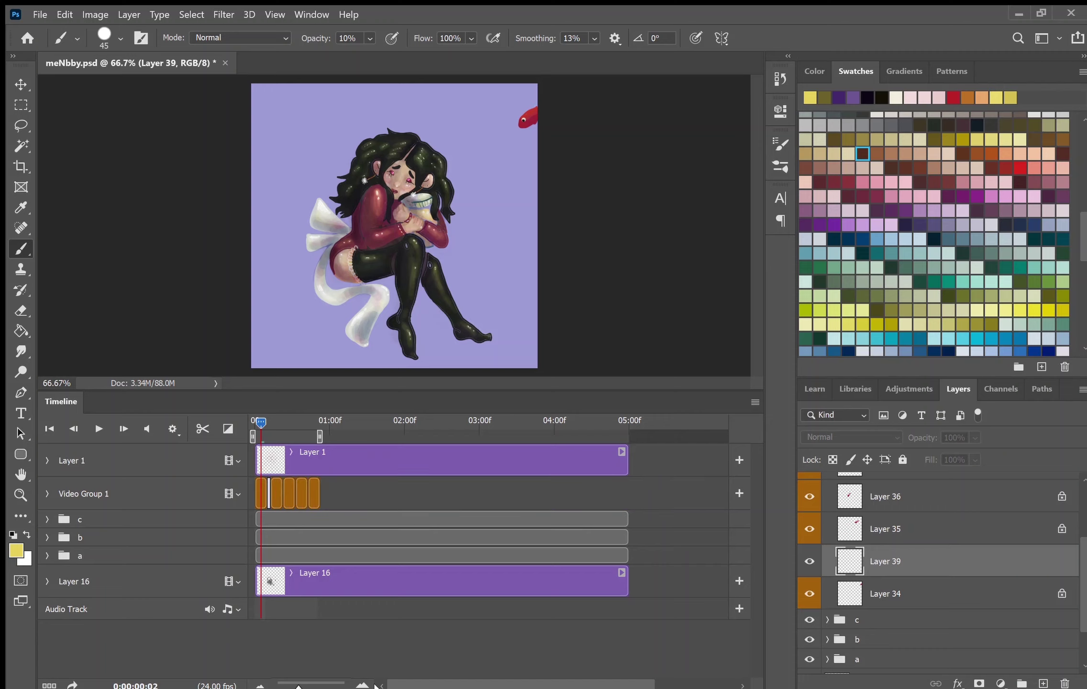
# Shorten the Layer 39 clip and the Layer 34–38 fish clips to single frames.
pyautogui.moveTo(298, 685); pyautogui.dragTo(328, 685)
pyautogui.moveTo(301, 423); pyautogui.dragTo(246, 419)
pyautogui.moveTo(349, 493); pyautogui.dragTo(302, 493)
pyautogui.moveTo(421, 493); pyautogui.dragTo(374, 493)
pyautogui.moveTo(470, 493); pyautogui.dragTo(423, 493)
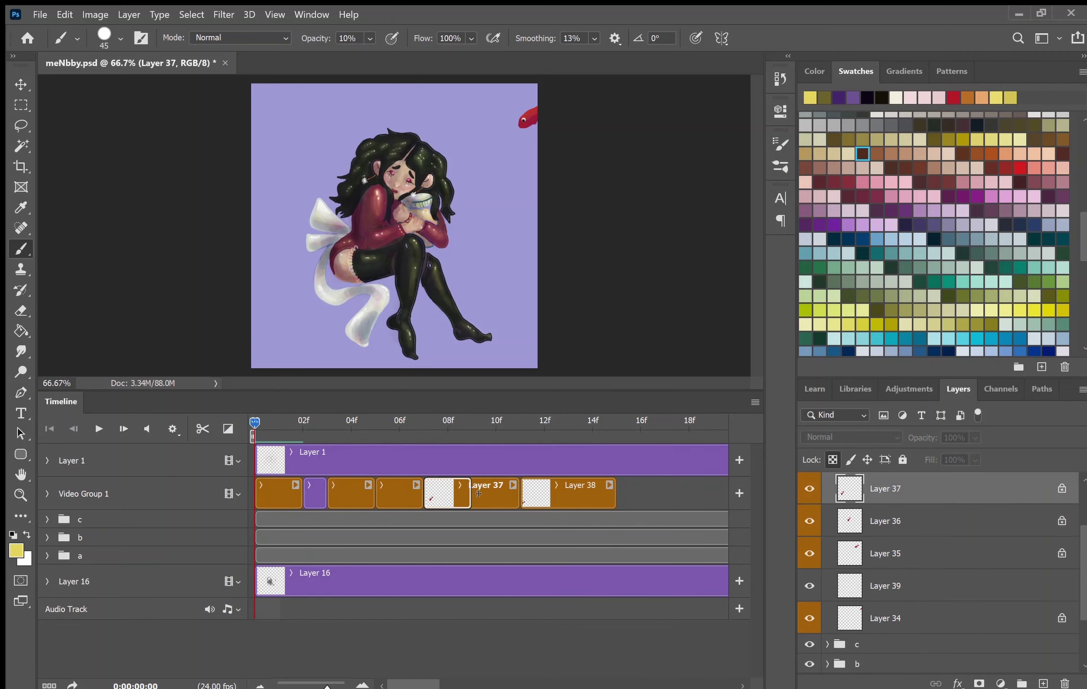
pyautogui.moveTo(519, 493); pyautogui.dragTo(471, 493)
pyautogui.moveTo(566, 493); pyautogui.dragTo(519, 493)
# Duplicate blank Layer 39 between the fish frames and extend the work area to 20 frames.
pyautogui.click(914, 619)
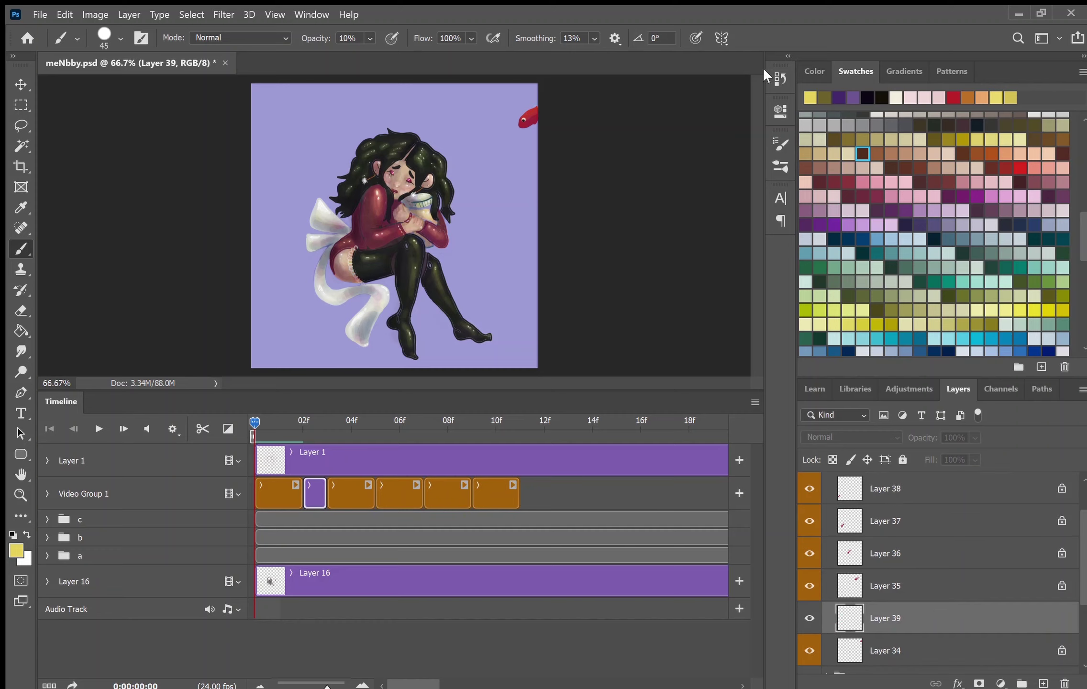
pyautogui.hotkey('ctrl', 'j')
pyautogui.moveTo(909, 618); pyautogui.dragTo(933, 542)
pyautogui.hotkey('ctrl', 'j')
pyautogui.hotkey('ctrl', 'j')
pyautogui.moveTo(890, 550); pyautogui.dragTo(911, 505)
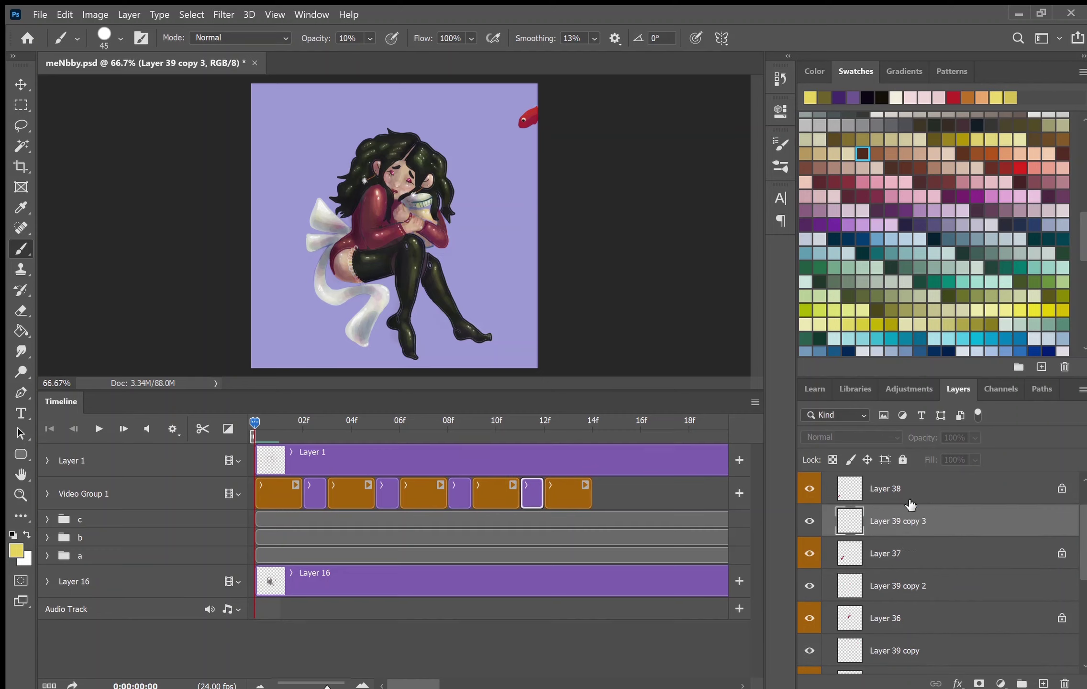
pyautogui.click(312, 683)
pyautogui.moveTo(404, 435); pyautogui.dragTo(468, 435)
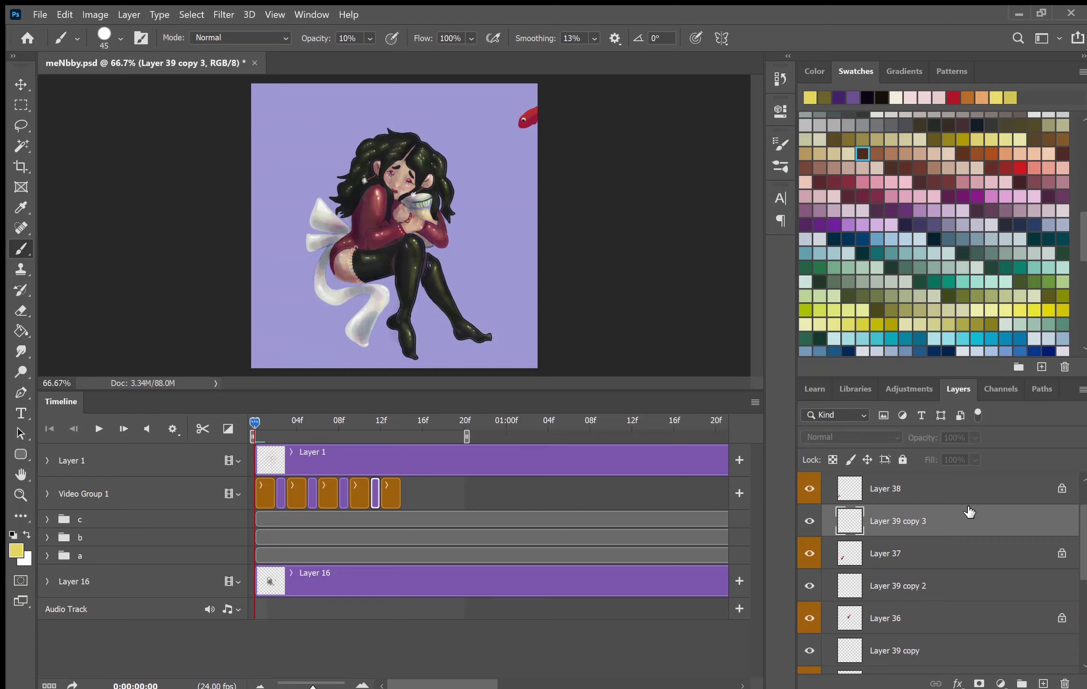
pyautogui.hotkey('ctrl', 'j')
pyautogui.moveTo(385, 498); pyautogui.dragTo(425, 498)
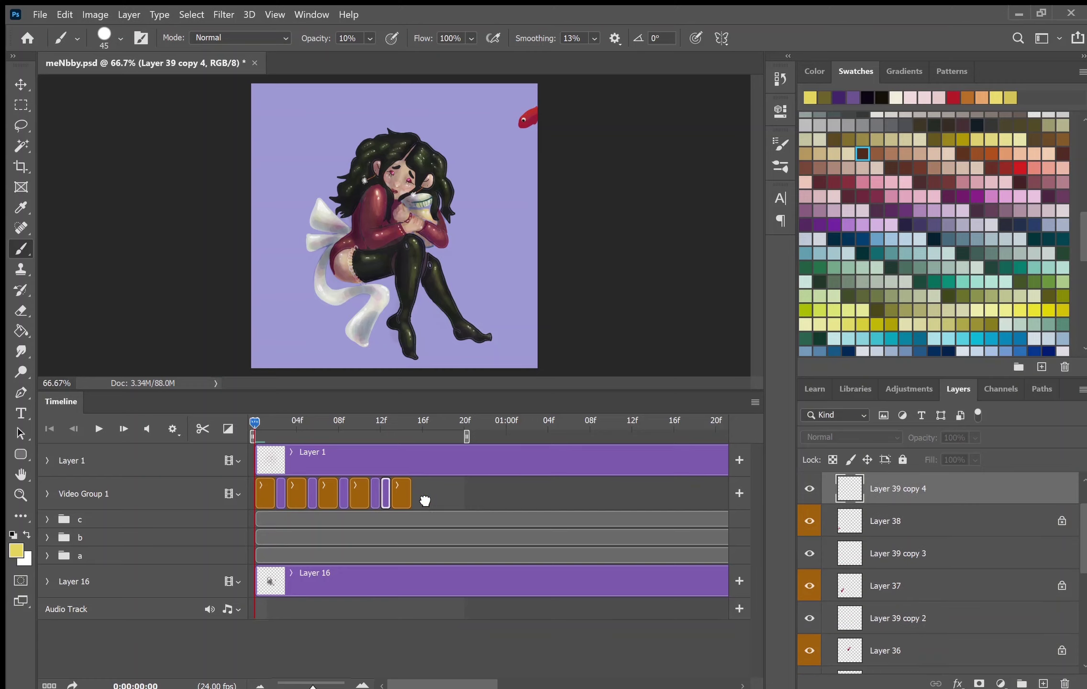
# Place a Layer 34 copy at the sequence end, then go to frame 02 at 100% zoom.
pyautogui.scroll(-5, 1075, 541)
pyautogui.click(864, 586)
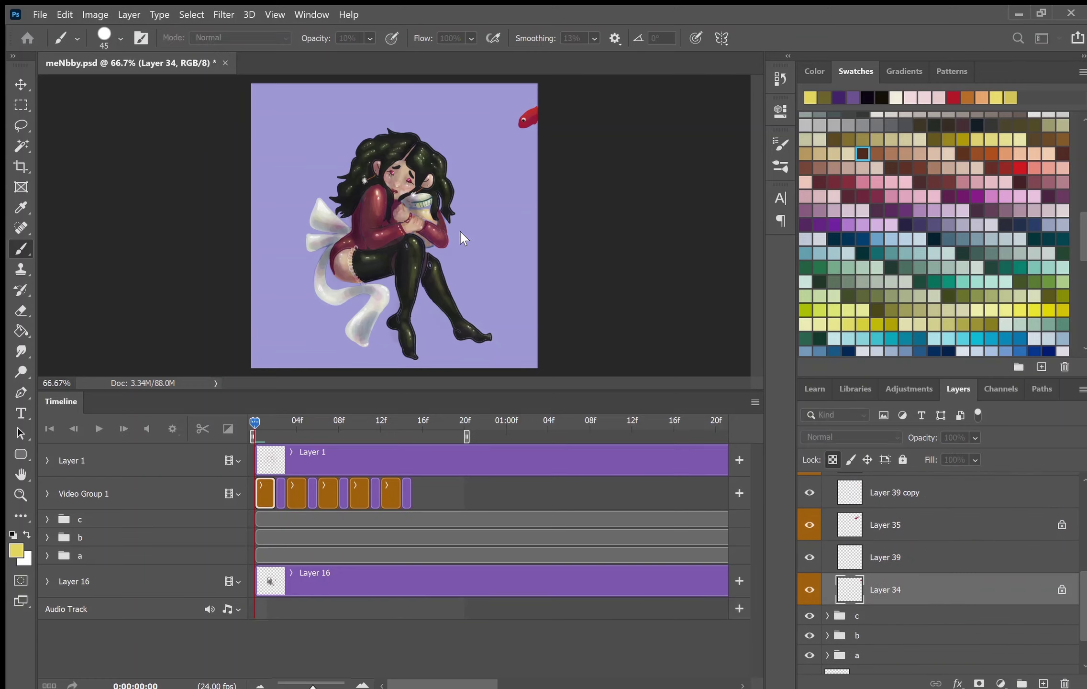
pyautogui.hotkey('ctrl', 'j')
pyautogui.moveTo(283, 493); pyautogui.dragTo(431, 495)
pyautogui.click(280, 493)
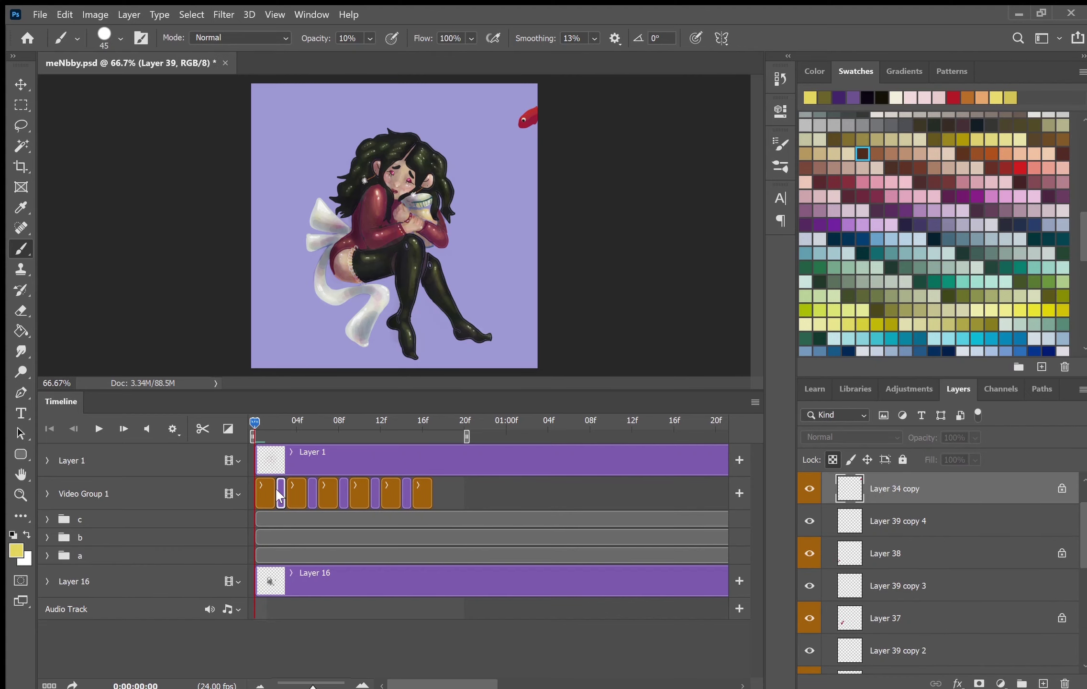
pyautogui.click(274, 424)
pyautogui.moveTo(697, 395); pyautogui.dragTo(687, 485)
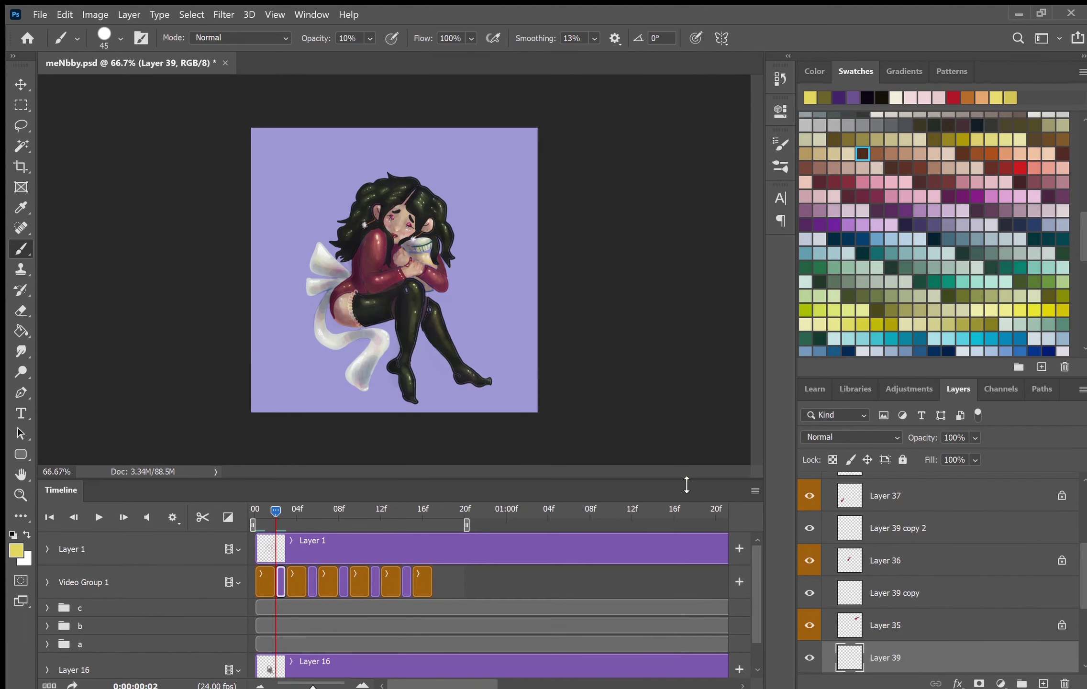
pyautogui.hotkey('ctrl', '1')
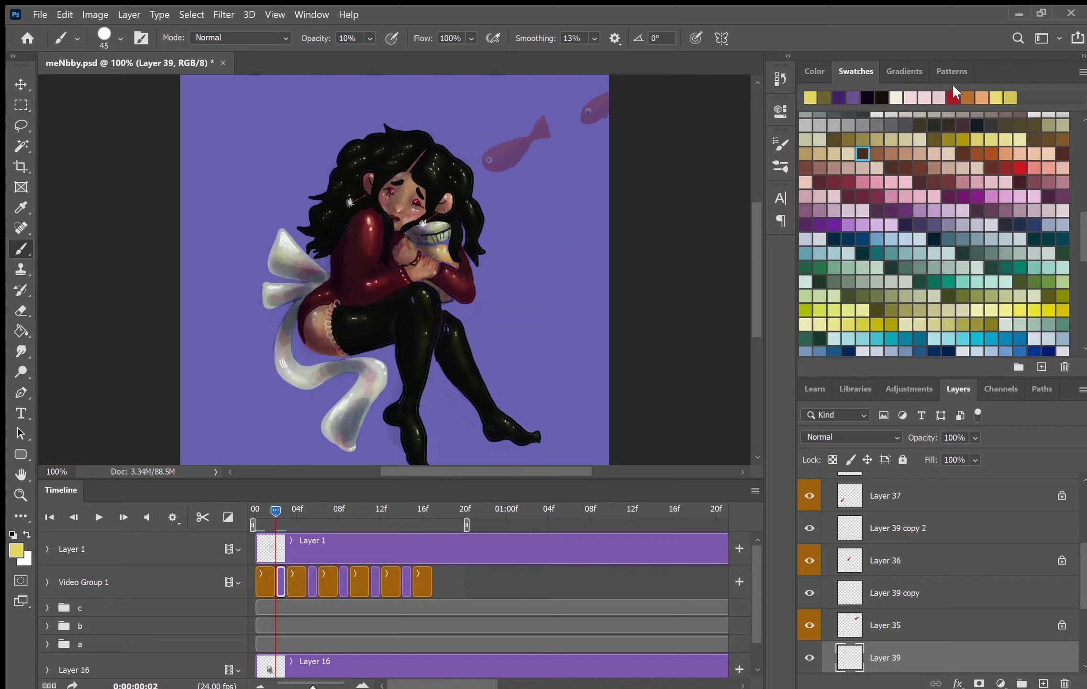
# On frame 02, paint a red smear with a cream streak over the fish at 100% opacity.
pyautogui.click(951, 100)
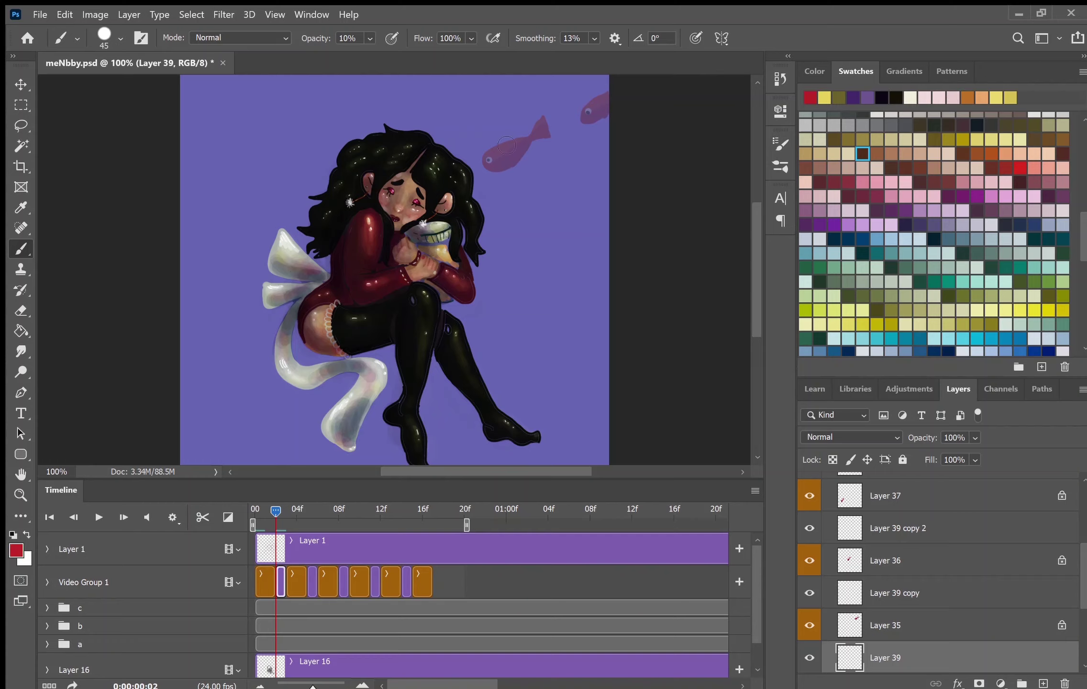
pyautogui.press('0')
pyautogui.press('[')
pyautogui.press('[')
pyautogui.moveTo(511, 152)
pyautogui.mouseDown()
pyautogui.moveTo(594, 111)
pyautogui.moveTo(514, 147)
pyautogui.mouseUp()
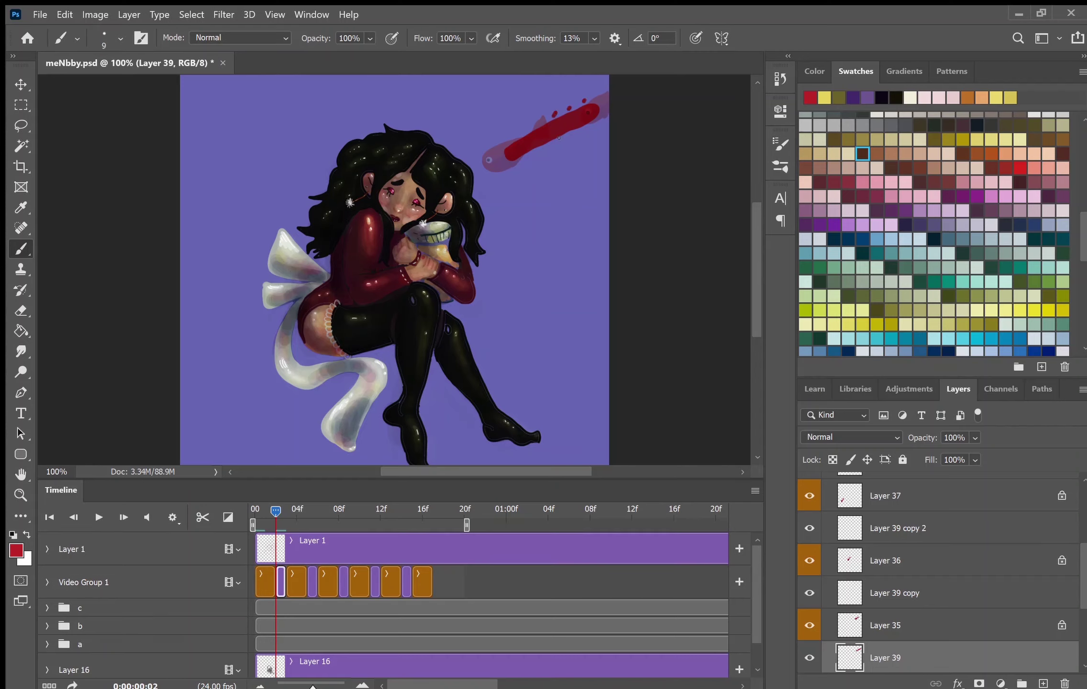
pyautogui.click(911, 98)
pyautogui.moveTo(515, 149); pyautogui.dragTo(538, 139)
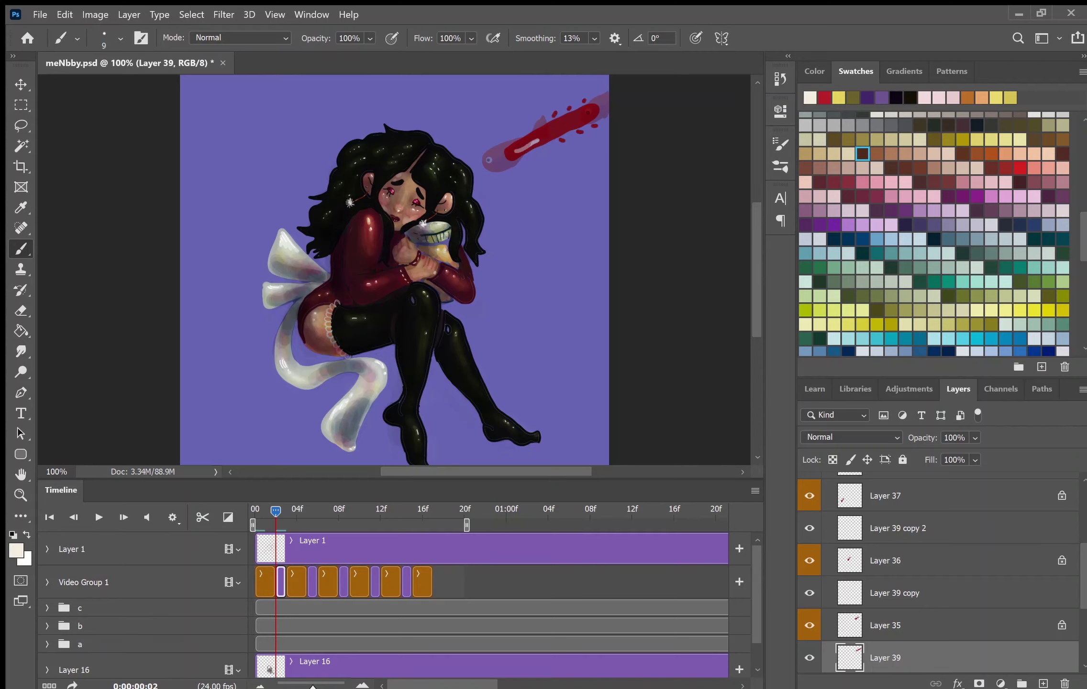
pyautogui.click(897, 99)
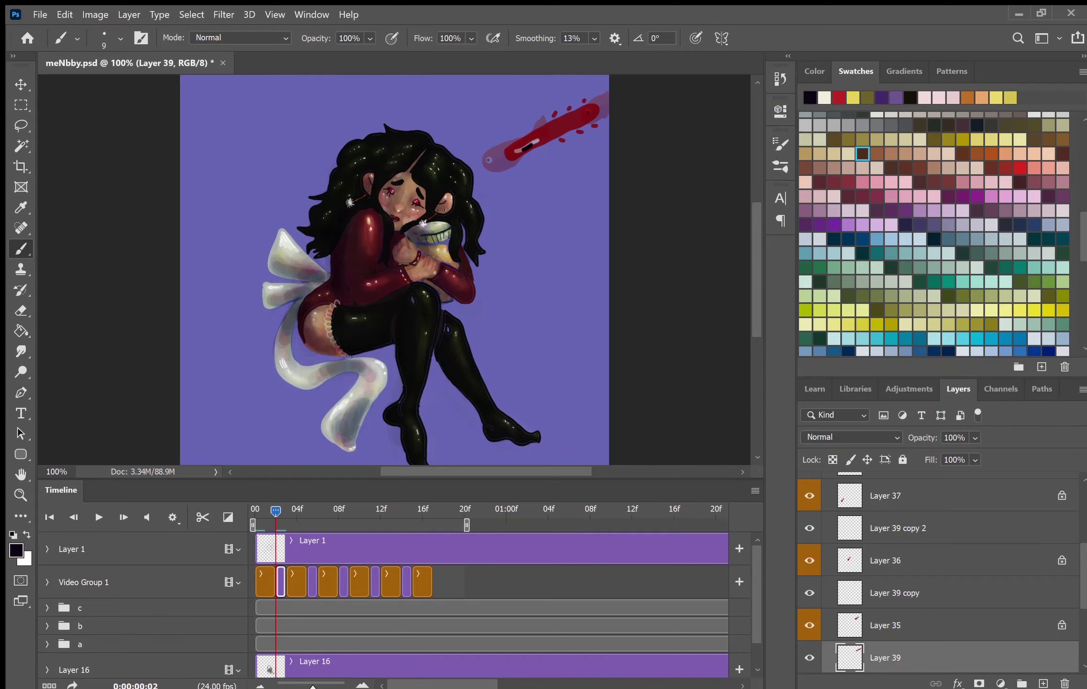
# On frame 05, paint a red smear diagonally across the girl's face on Layer 39 copy.
pyautogui.press('Right')
pyautogui.press('Right')
pyautogui.press('Right')
pyautogui.click(839, 98)
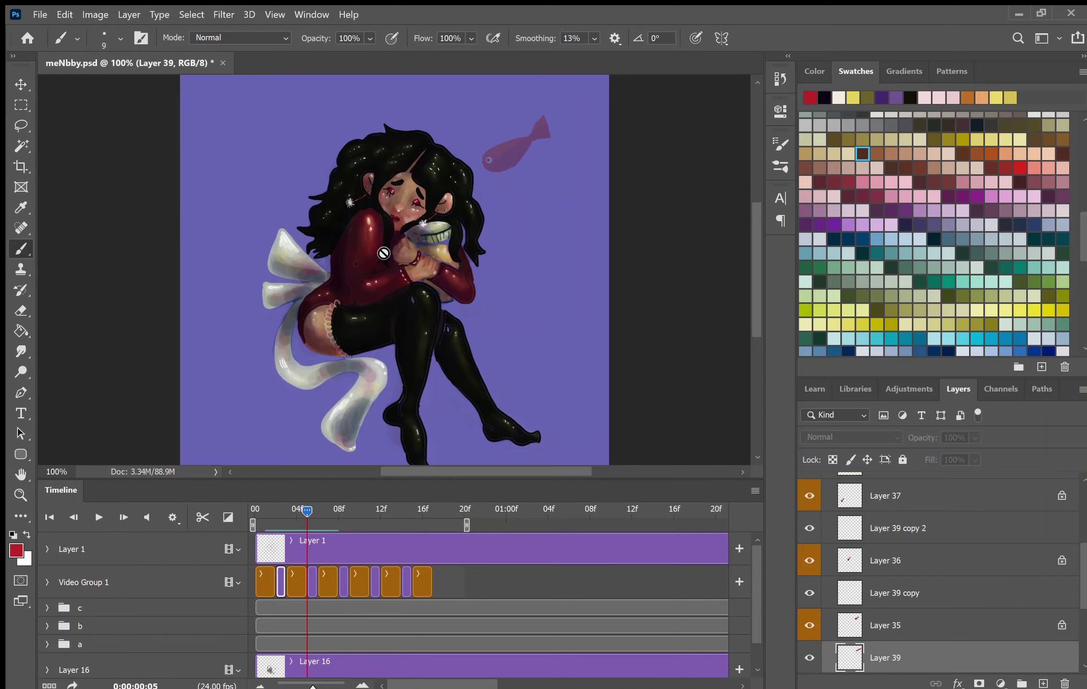
pyautogui.click(895, 593)
pyautogui.moveTo(455, 187); pyautogui.dragTo(383, 242)
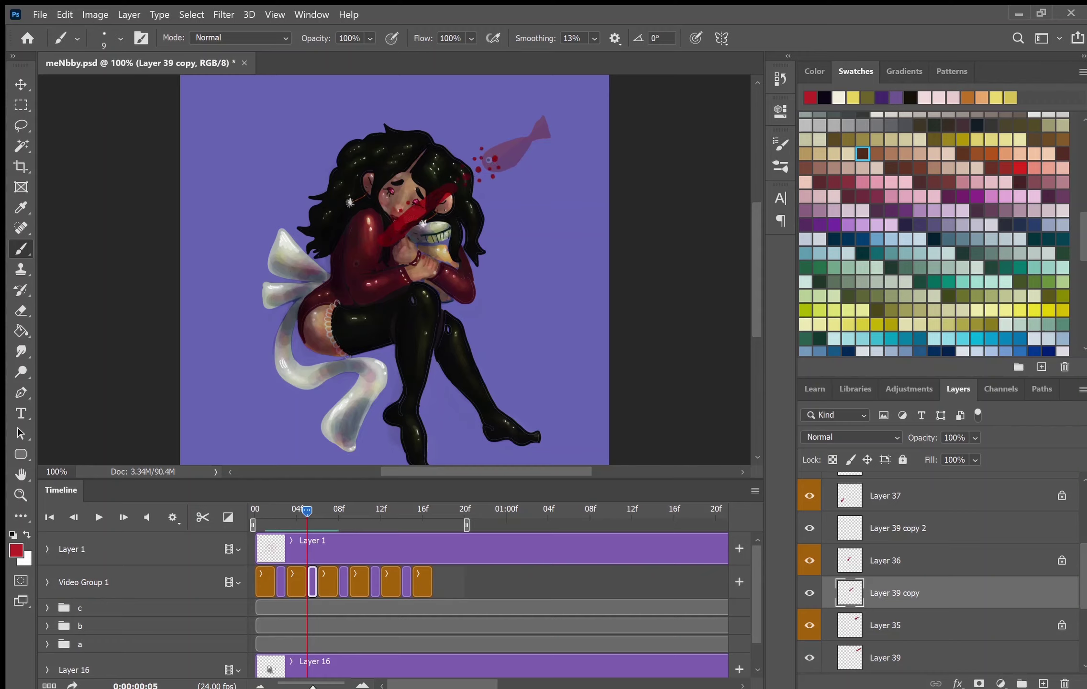
# At frame 08, paint the red fish with a light pink highlight over the ribbon tail.
pyautogui.click(839, 98)
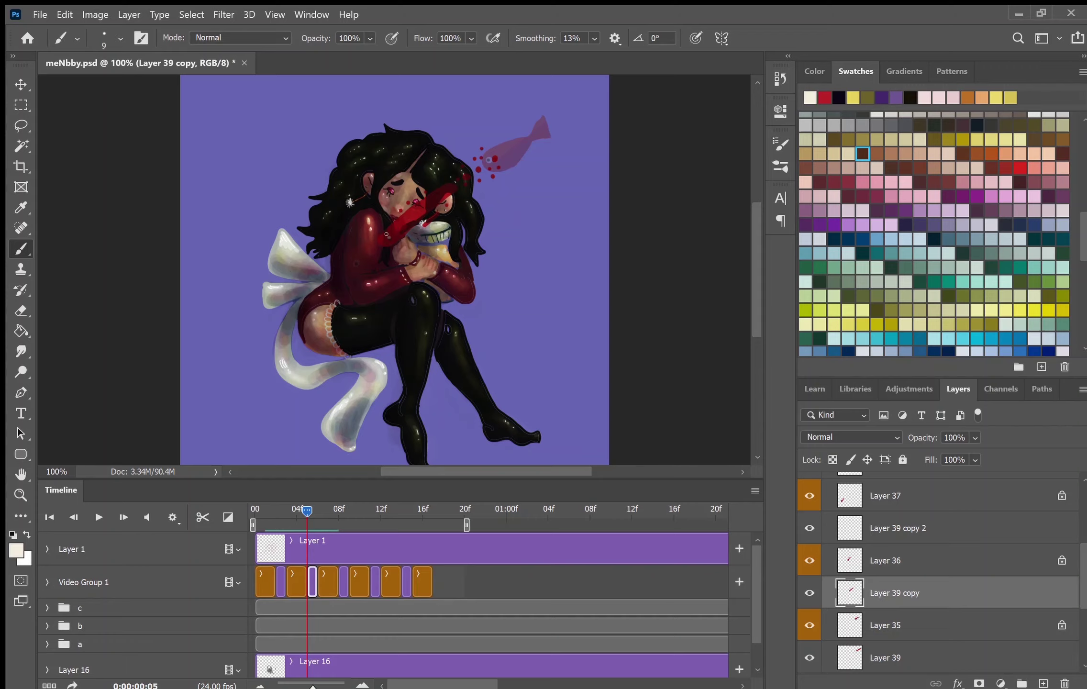
pyautogui.click(840, 98)
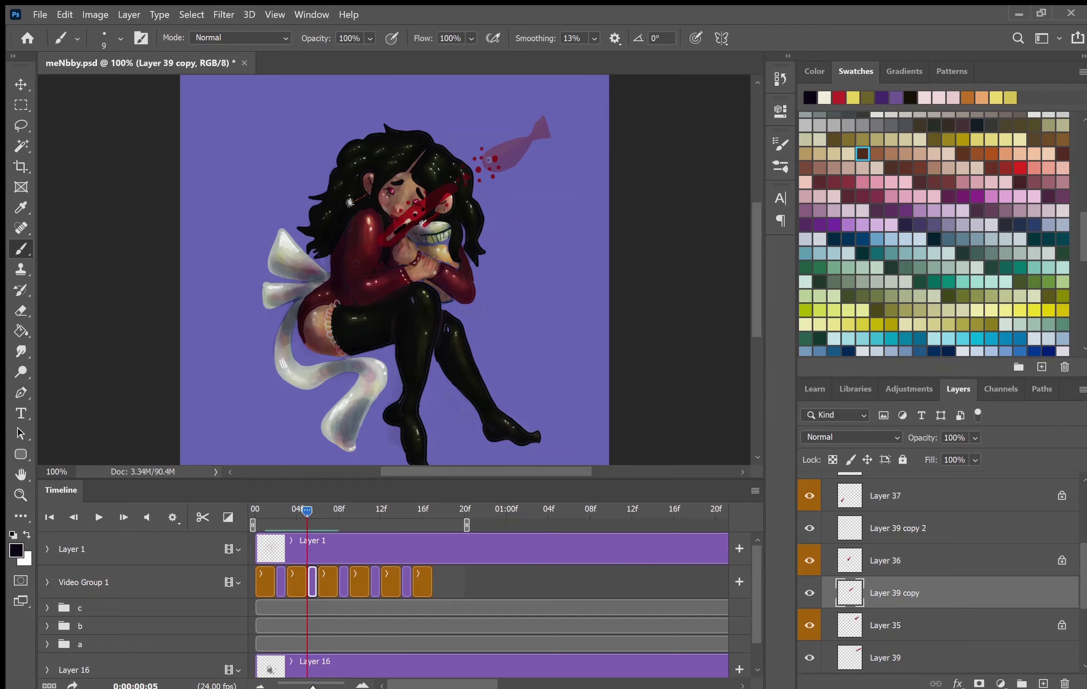
pyautogui.moveTo(307, 512); pyautogui.dragTo(339, 511)
pyautogui.click(895, 528)
pyautogui.click(839, 98)
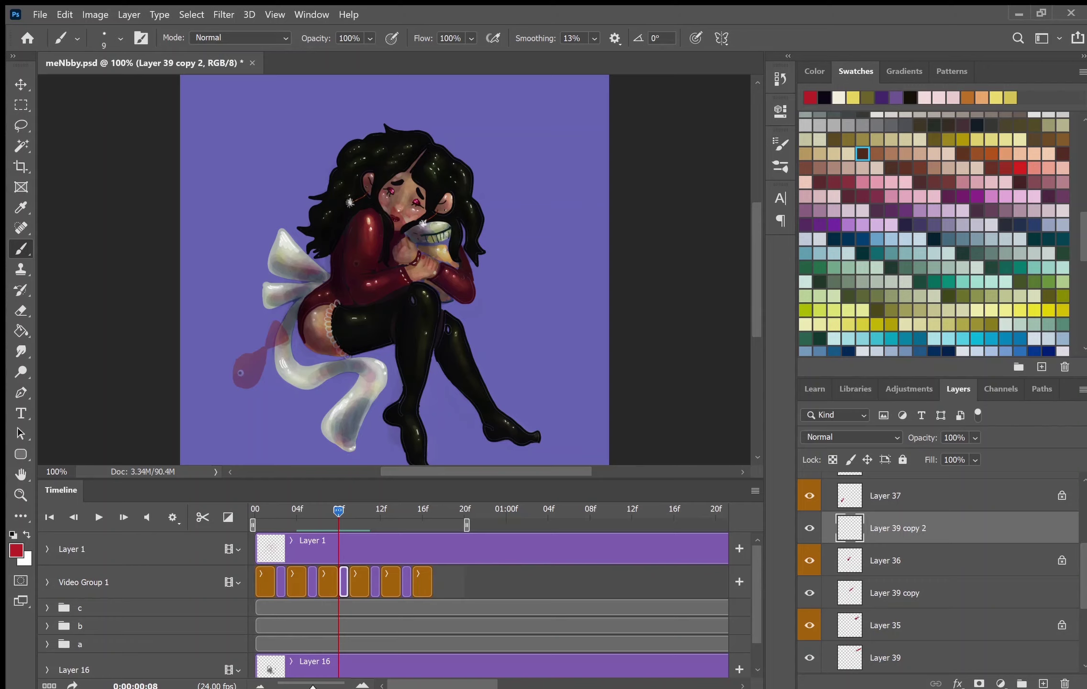
pyautogui.moveTo(267, 331); pyautogui.dragTo(265, 331)
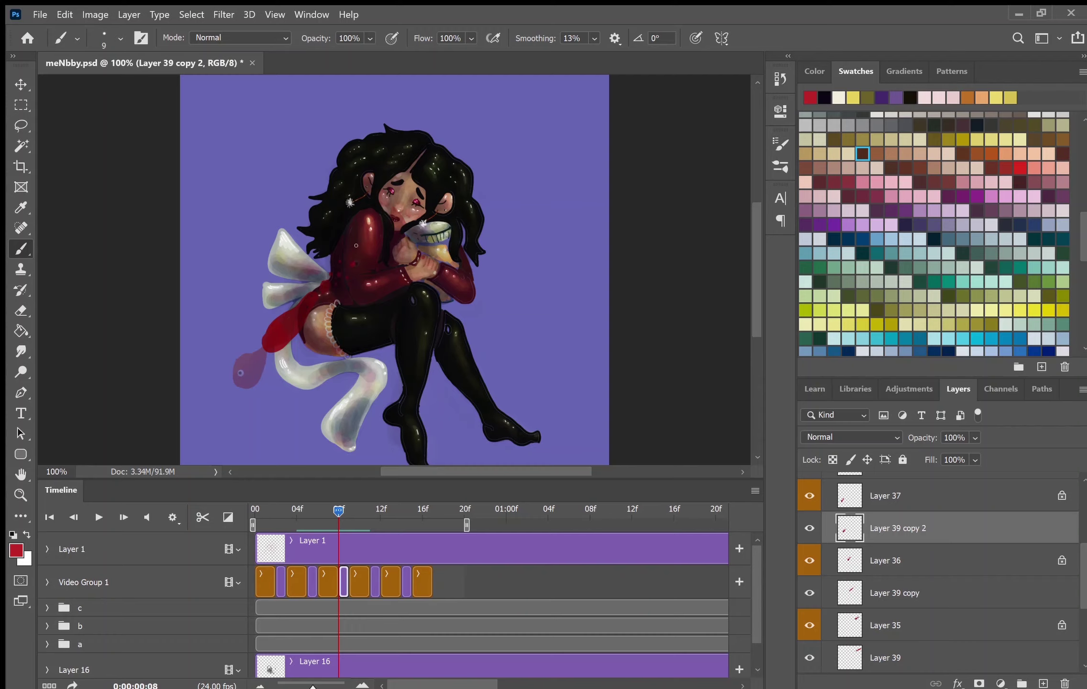
pyautogui.click(842, 98)
pyautogui.moveTo(271, 344); pyautogui.dragTo(290, 324)
pyautogui.click(839, 97)
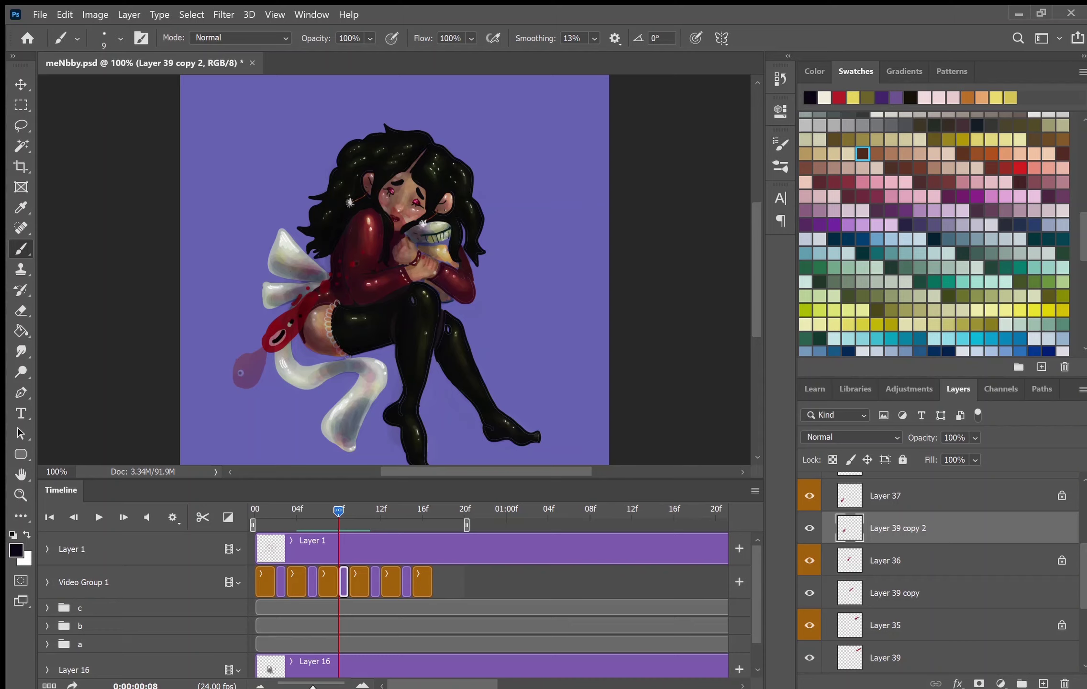
# At frame 11, outline and fill a solid red fish smear at the lower left, then play.
pyautogui.moveTo(338, 511)
pyautogui.mouseDown()
pyautogui.moveTo(327, 511)
pyautogui.moveTo(370, 511)
pyautogui.mouseUp()
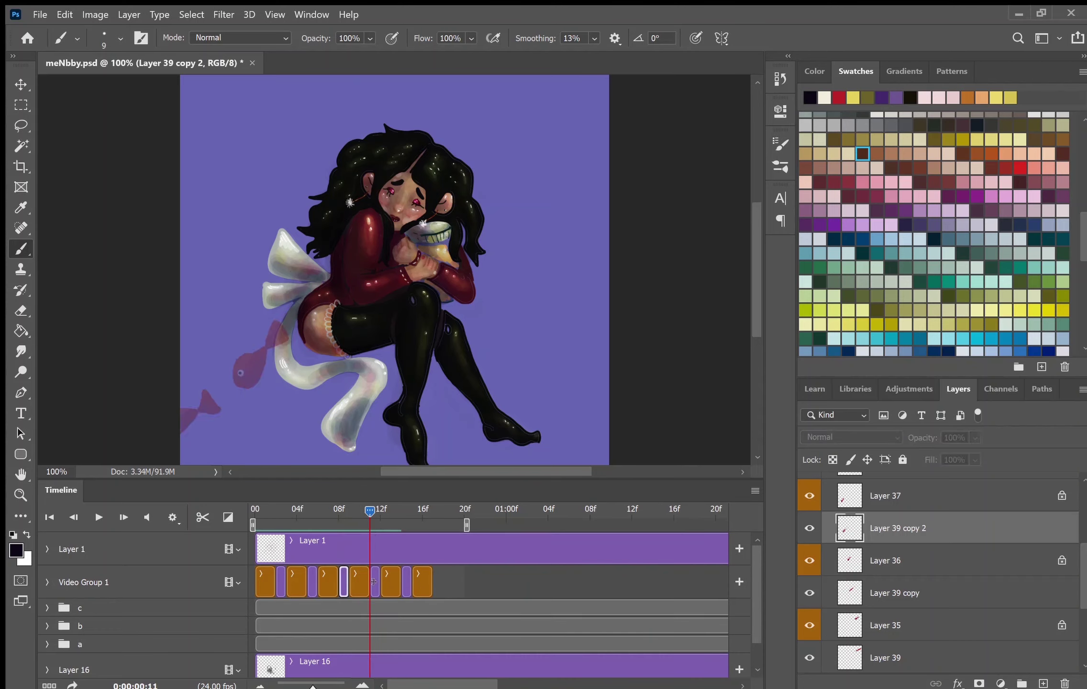
pyautogui.click(839, 97)
pyautogui.moveTo(225, 400); pyautogui.dragTo(249, 368)
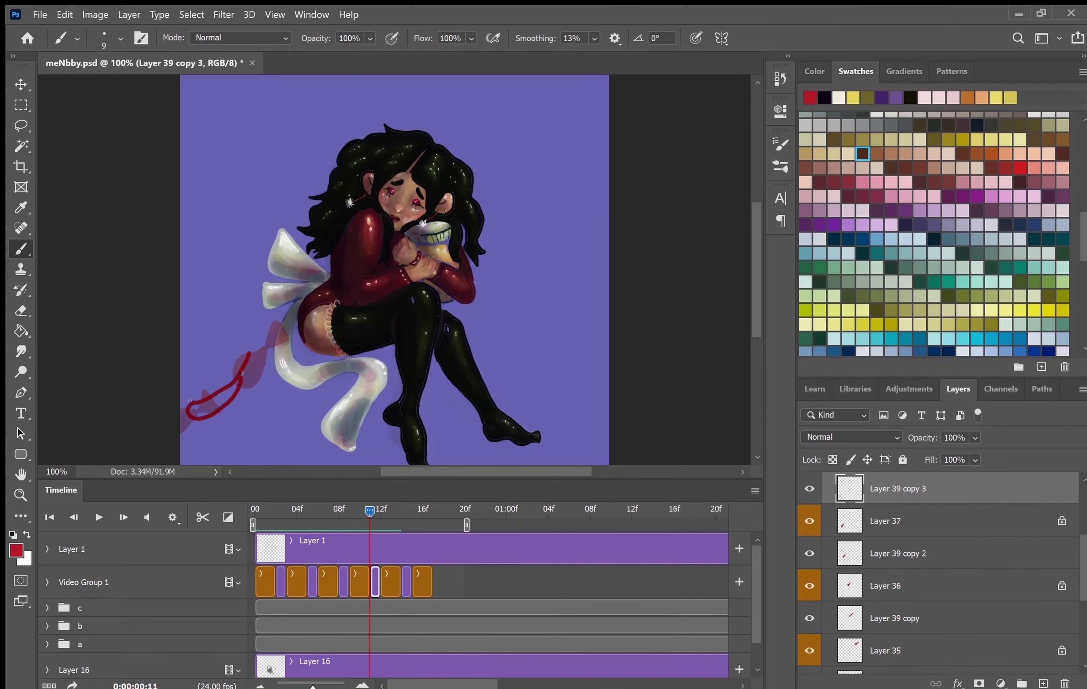
pyautogui.moveTo(190, 401)
pyautogui.mouseDown()
pyautogui.moveTo(204, 411)
pyautogui.moveTo(240, 381)
pyautogui.mouseUp()
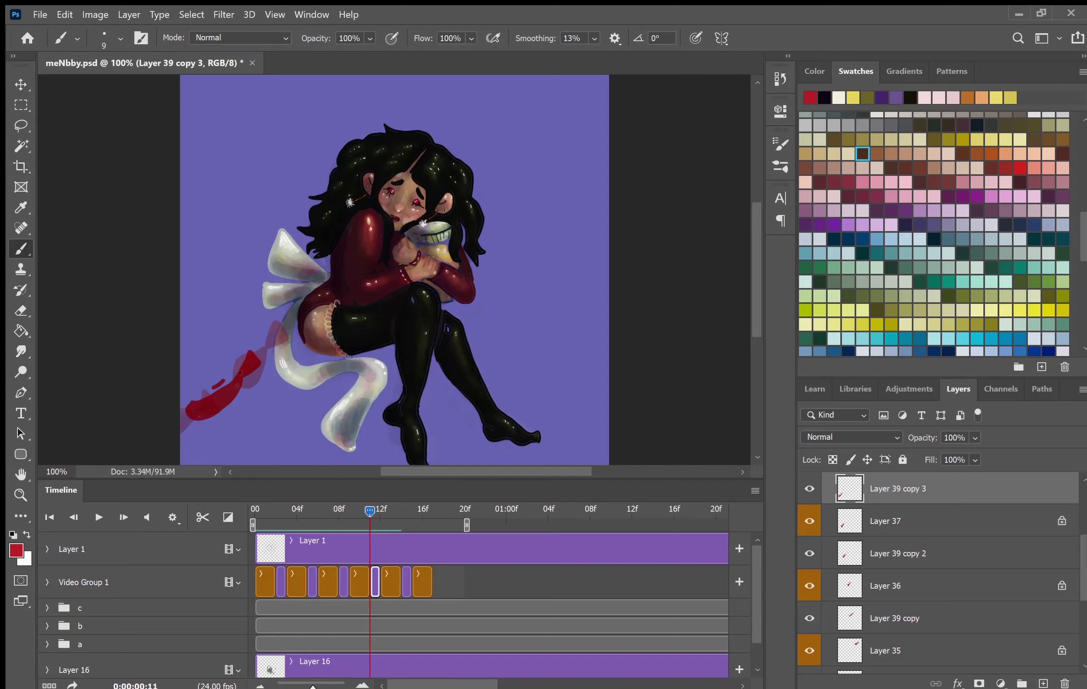
pyautogui.click(839, 98)
pyautogui.click(839, 96)
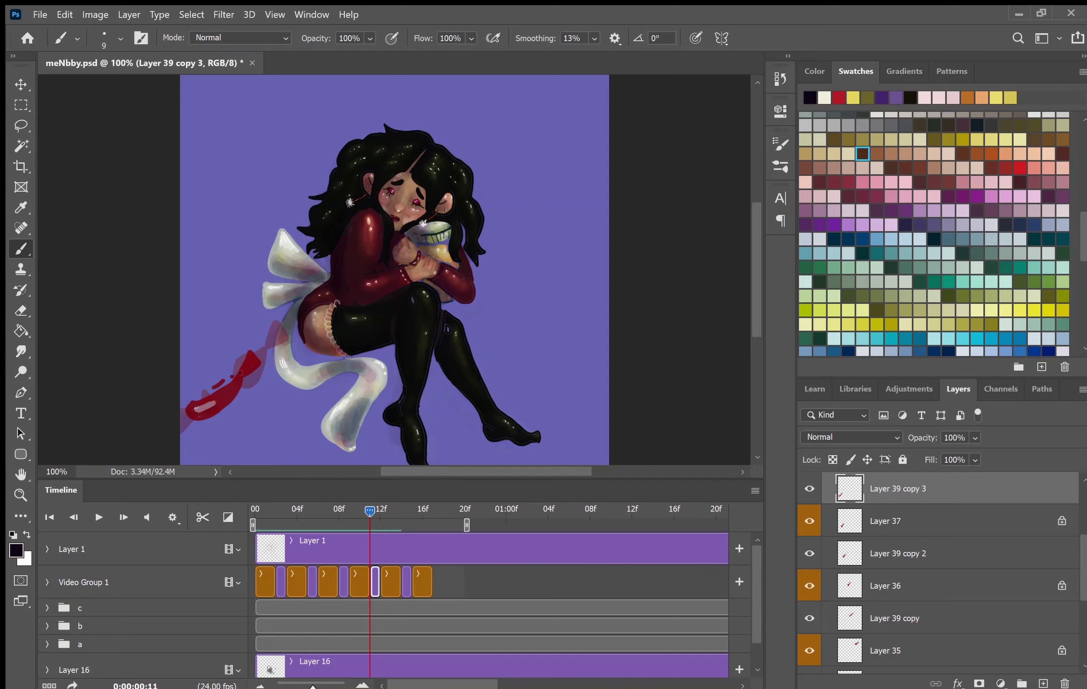
pyautogui.press('space')
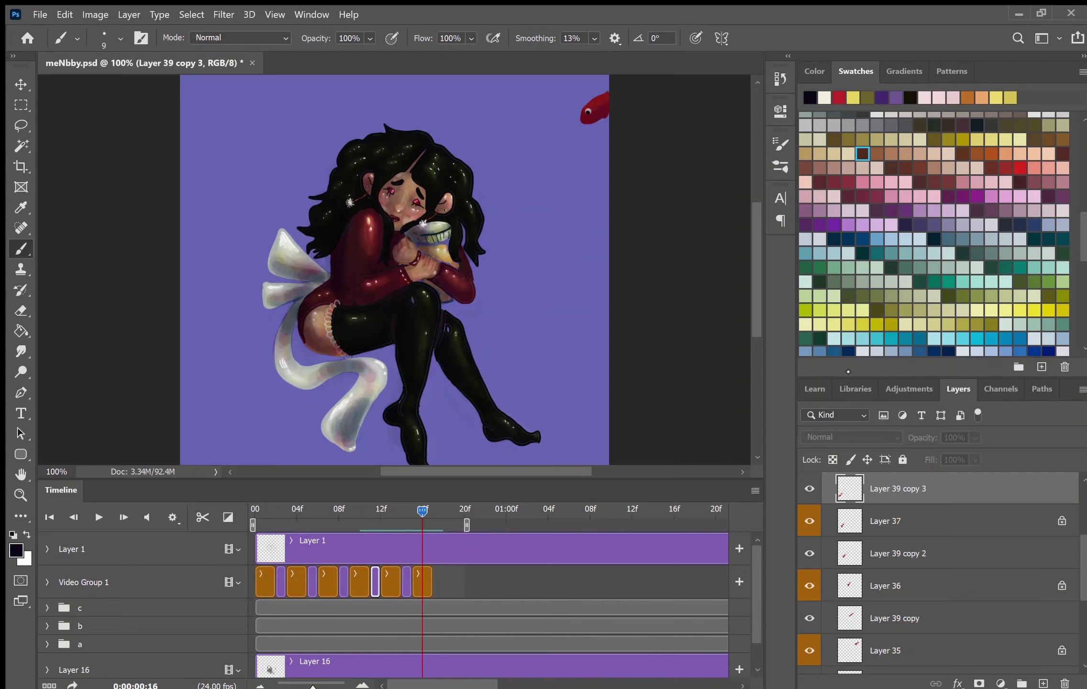
# Preview the animation, stop at frame 08, and undo an eraser pass on the fish.
pyautogui.press('space')
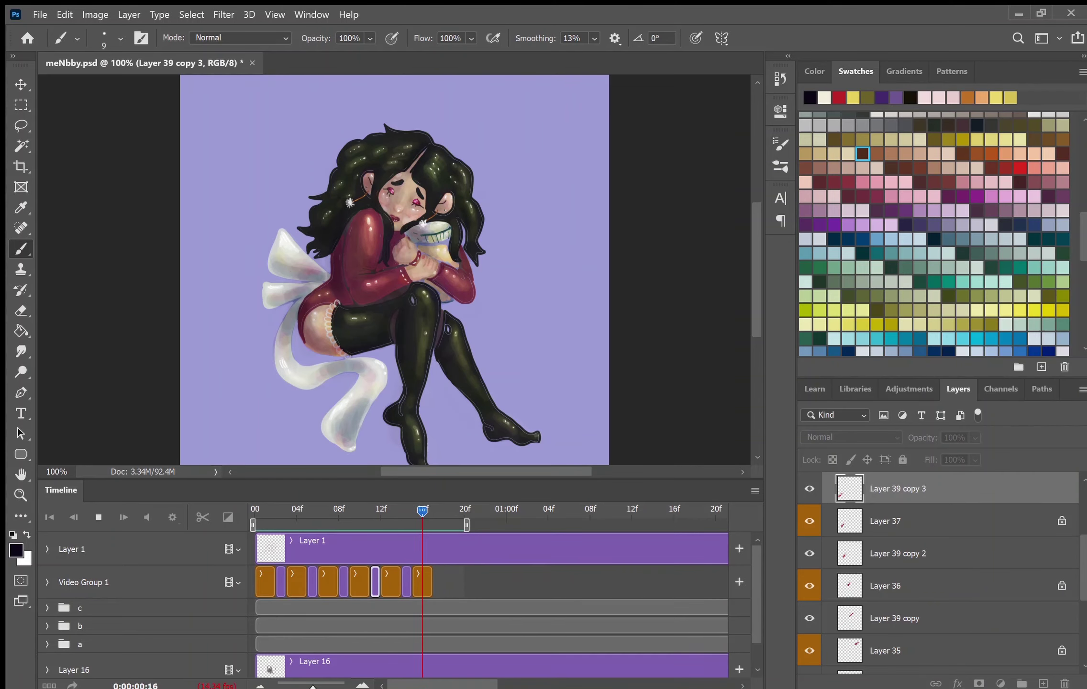
pyautogui.moveTo(466, 525); pyautogui.dragTo(435, 525)
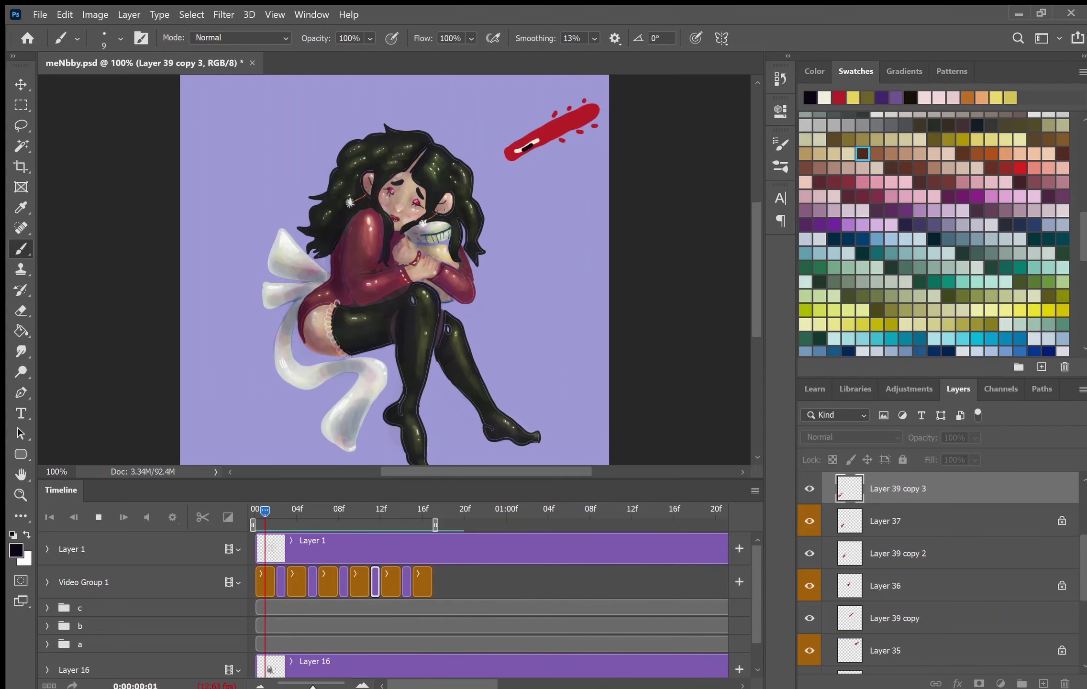
pyautogui.press('space')
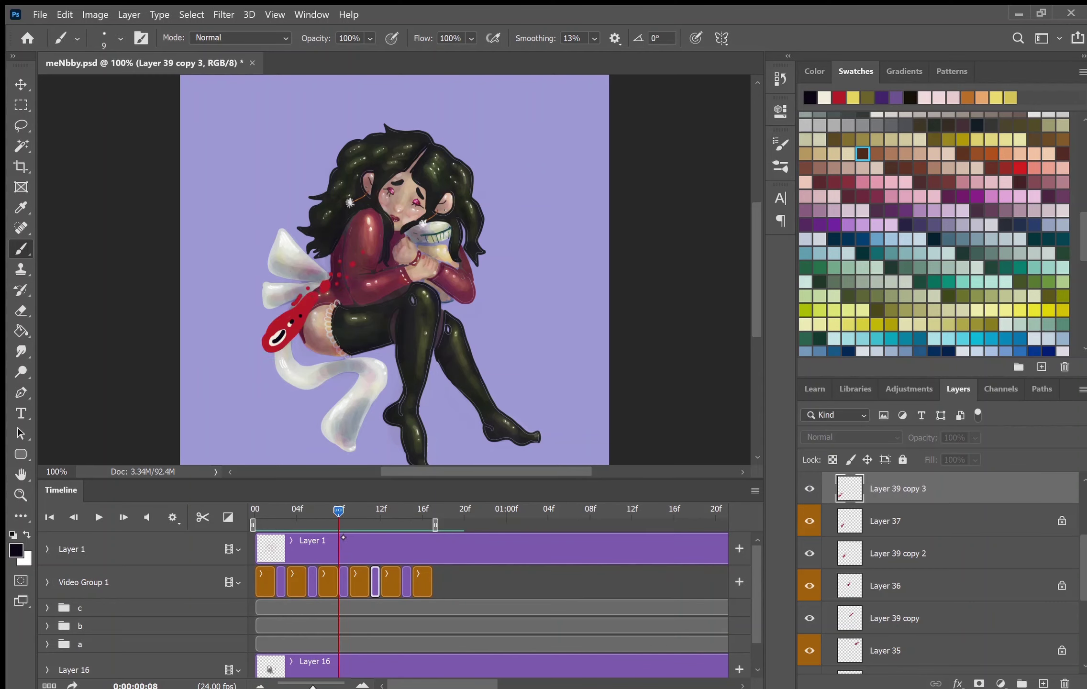
pyautogui.click(344, 581)
pyautogui.press('e')
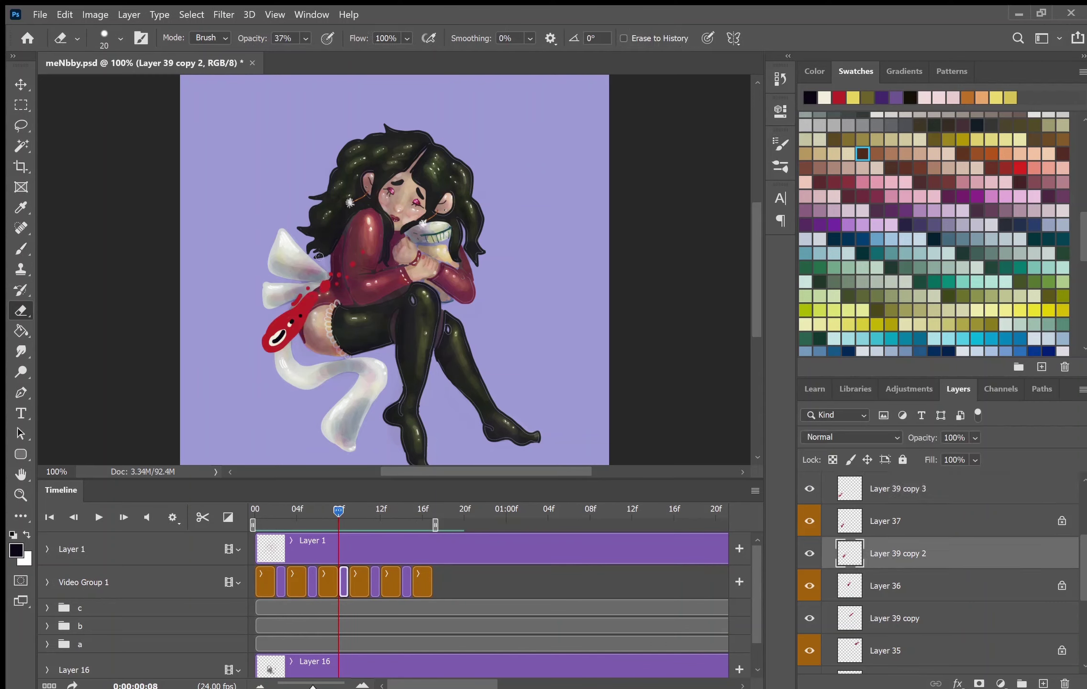
pyautogui.press('Left')
pyautogui.press('Left')
pyautogui.press('Left')
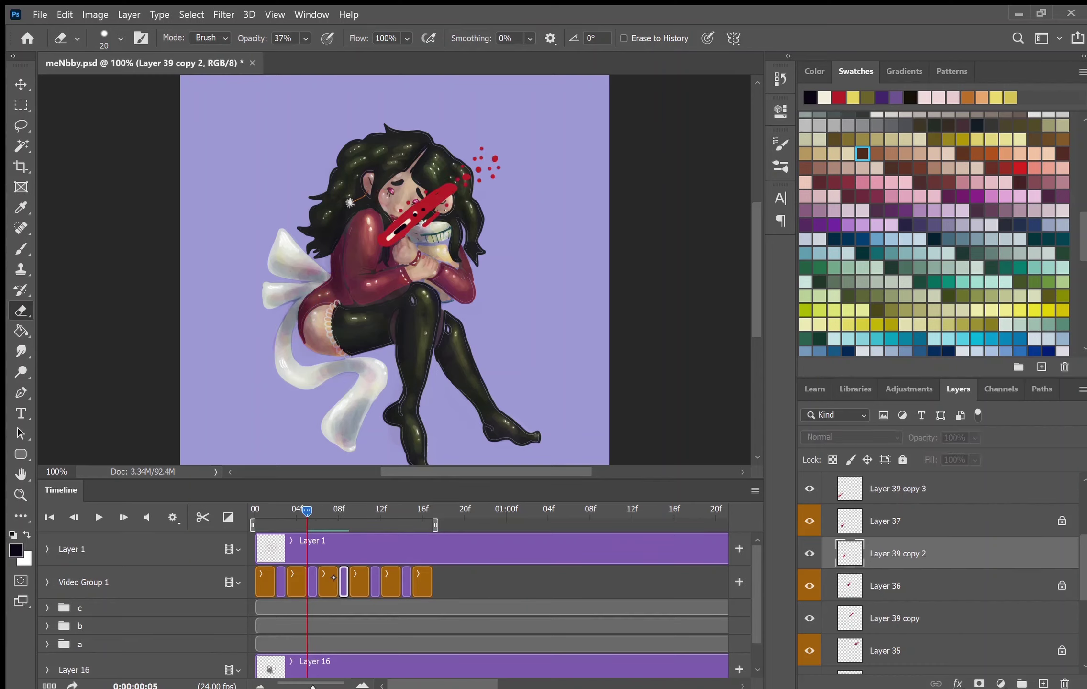
pyautogui.press('Left')
pyautogui.press('Left')
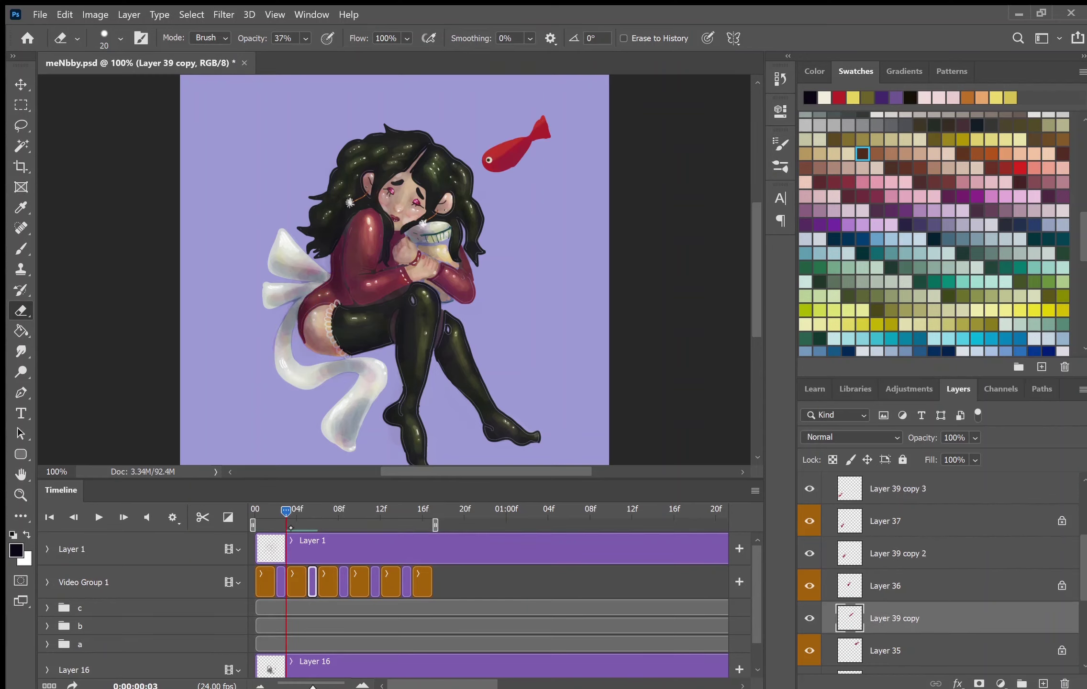
pyautogui.press('Left')
pyautogui.hotkey('ctrl', 'z')
# Lock transparency on Layer 39 and set a larger brush at 10% opacity.
pyautogui.press('1')
pyautogui.press('2')
pyautogui.press(']')
pyautogui.press(']')
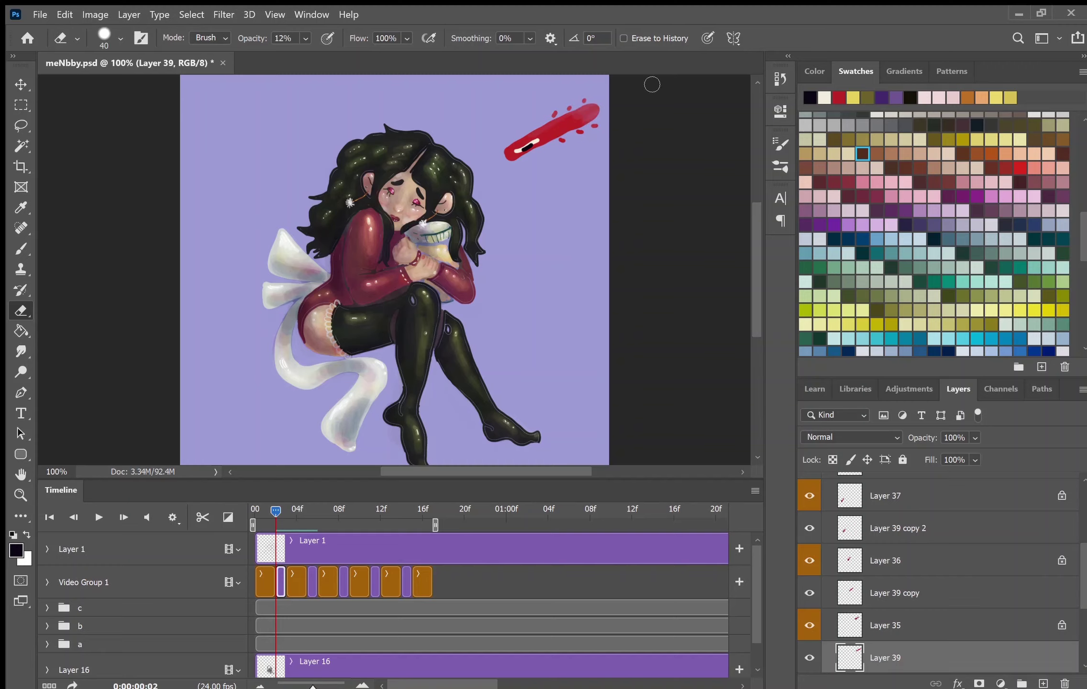
pyautogui.press('space')
pyautogui.press('space')
pyautogui.press('b')
pyautogui.scroll(-1, 938, 574)
pyautogui.press('/')
pyautogui.press(']')
pyautogui.press(']')
pyautogui.press(']')
pyautogui.press(']')
pyautogui.press(']')
pyautogui.press(']')
pyautogui.press('1')
# Lock transparency on Layer 39 copy, copy 2 and copy 3 at frames 05, 08 and 11.
pyautogui.press('Right')
pyautogui.press('Right')
pyautogui.press('Right')
pyautogui.hotkey('alt', ']')
pyautogui.hotkey('alt', ']')
pyautogui.press('/')
pyautogui.press('Right')
pyautogui.press('Right')
pyautogui.press('Right')
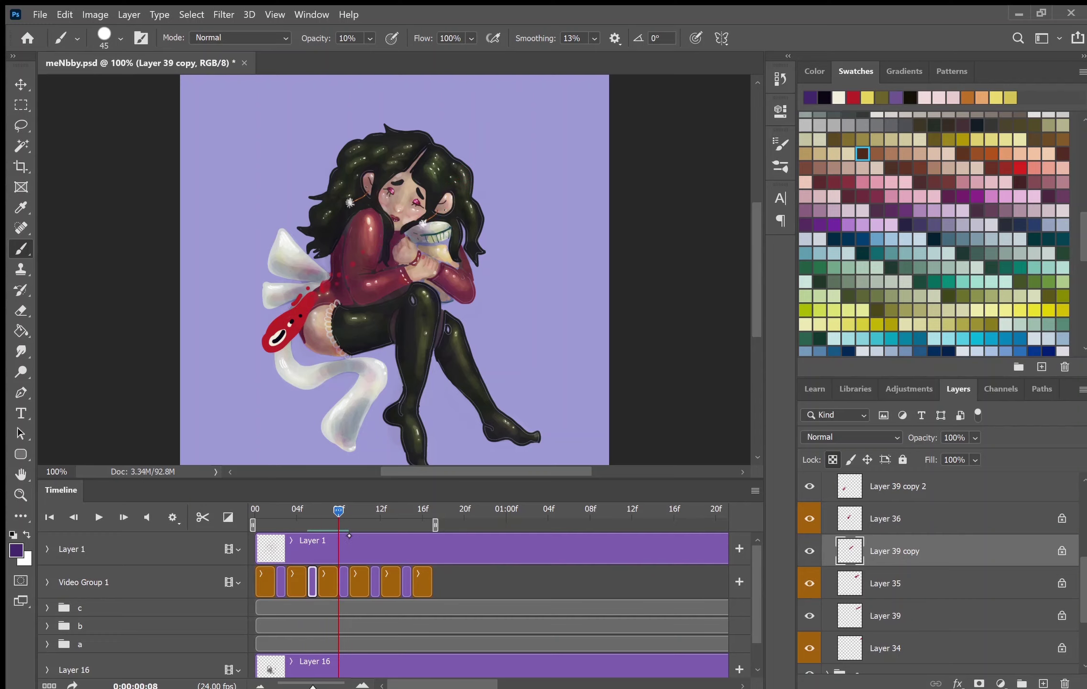
pyautogui.hotkey('alt', ']')
pyautogui.hotkey('alt', ']')
pyautogui.press('/')
pyautogui.press('Right')
pyautogui.press('Right')
pyautogui.press('Right')
pyautogui.hotkey('alt', ']')
pyautogui.hotkey('alt', ']')
pyautogui.press('/')
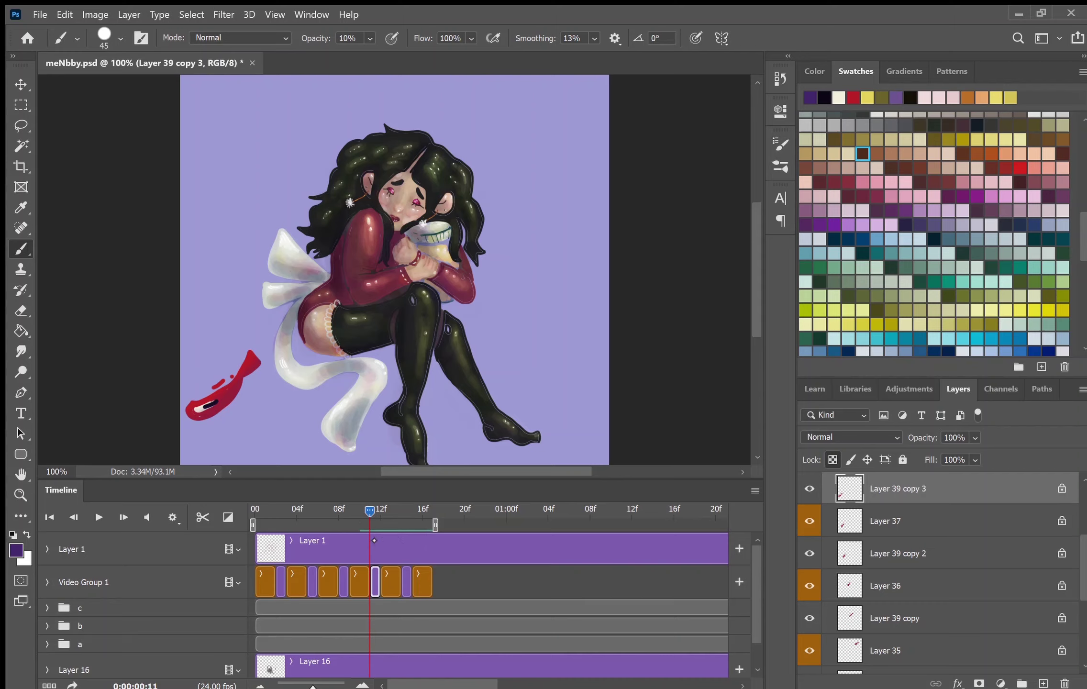
# Pick yellow, step back to frame 02 on Layer 39, and play the animation.
pyautogui.click(868, 97)
pyautogui.press('Left')
pyautogui.press('Left')
pyautogui.press('Left')
pyautogui.hotkey('alt', '[')
pyautogui.hotkey('alt', '[')
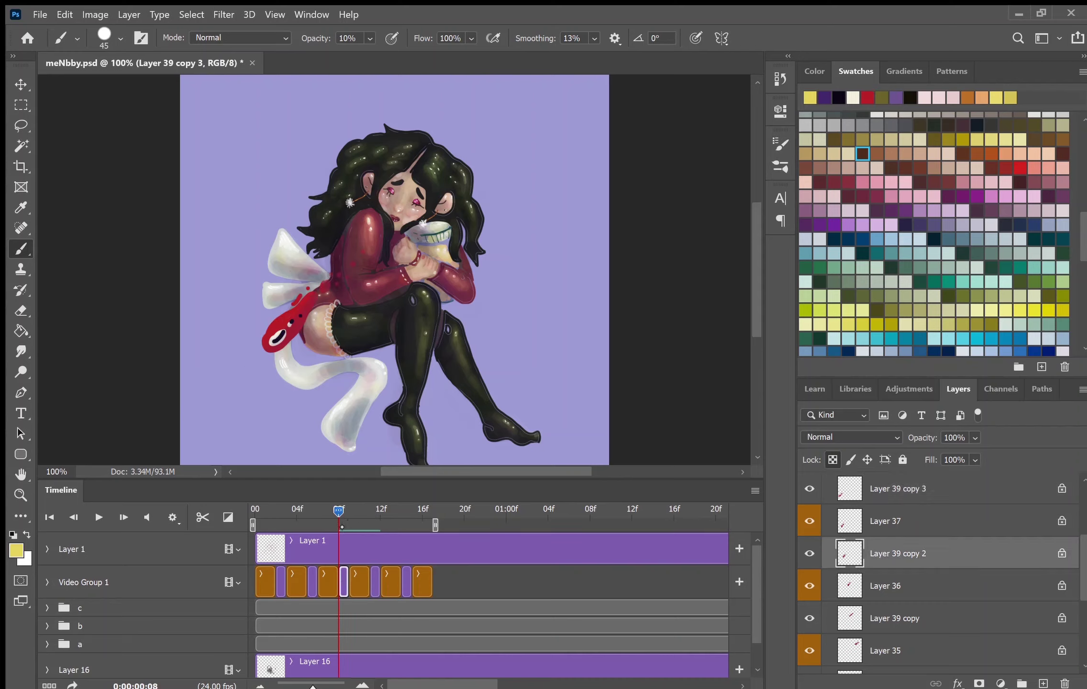
pyautogui.press('Left')
pyautogui.press('Left')
pyautogui.press('Left')
pyautogui.hotkey('alt', '[')
pyautogui.hotkey('alt', '[')
pyautogui.press('Left')
pyautogui.press('Left')
pyautogui.press('Left')
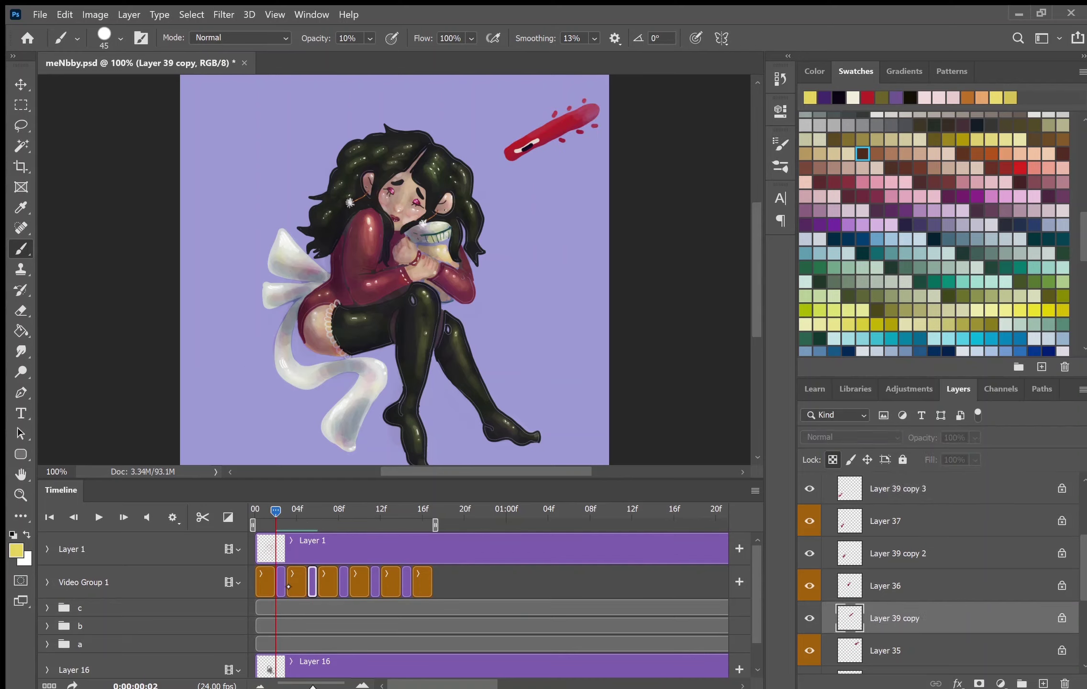
pyautogui.hotkey('alt', '[')
pyautogui.hotkey('alt', '[')
pyautogui.press('space')
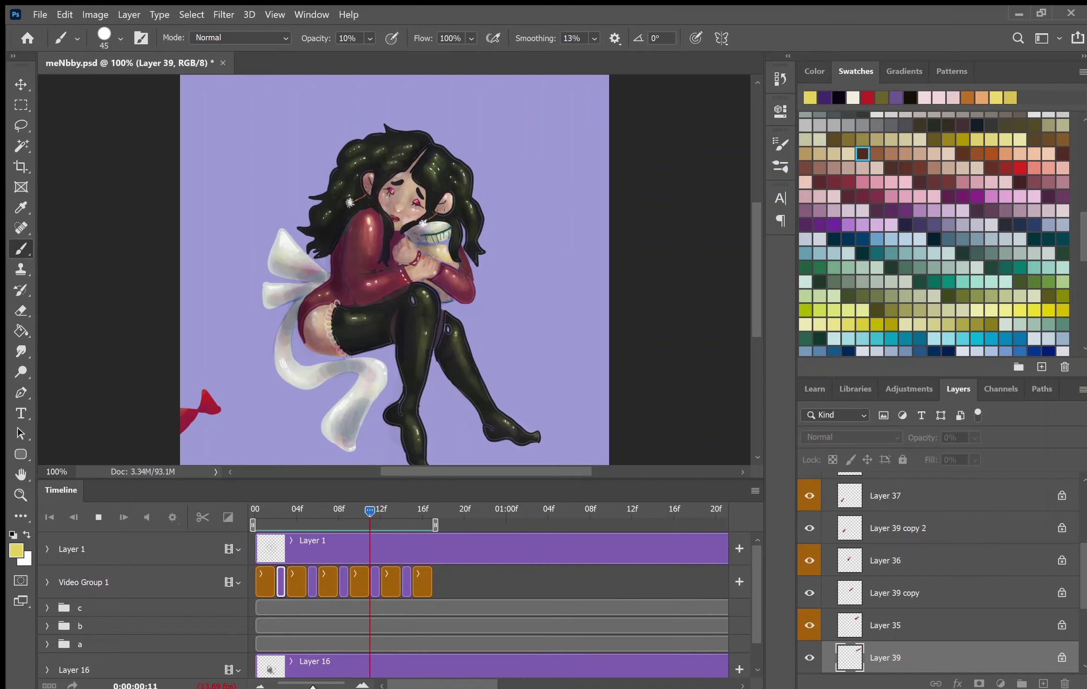
# Extend the work area, duplicate the six frame clips onto the end, and play the longer animation.
pyautogui.press('space')
pyautogui.moveTo(314, 685); pyautogui.dragTo(301, 685)
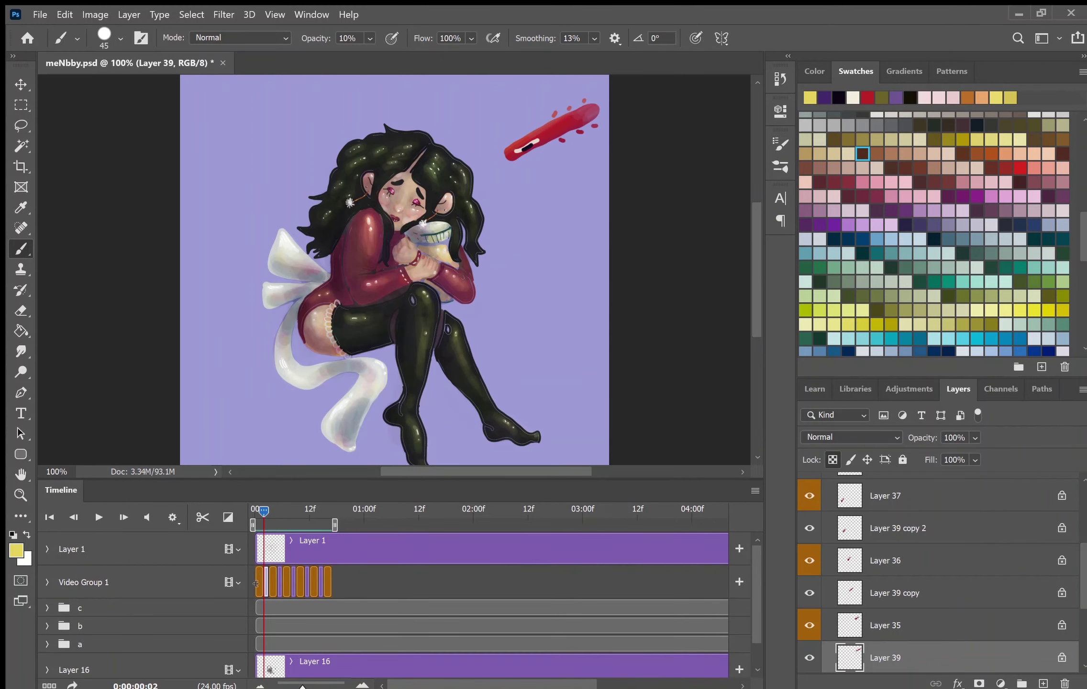
pyautogui.moveTo(335, 525); pyautogui.dragTo(421, 525)
pyautogui.click(255, 509)
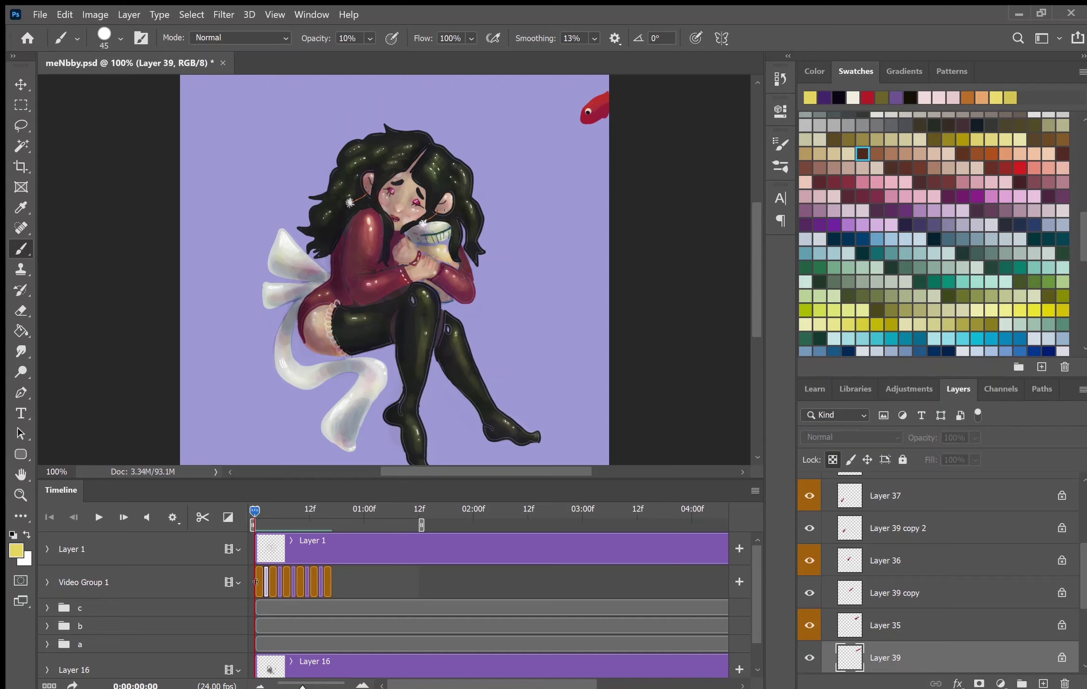
pyautogui.scroll(1, 257, 582)
pyautogui.scroll(-1, 870, 552)
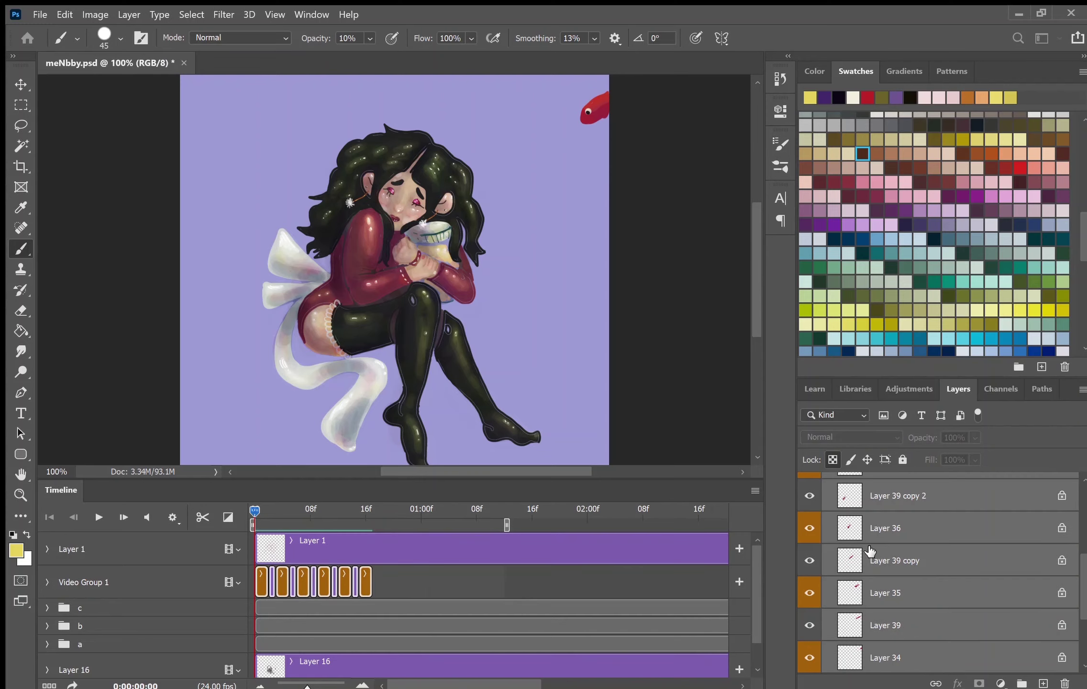
pyautogui.hotkey('ctrl', 'j')
pyautogui.press('space')
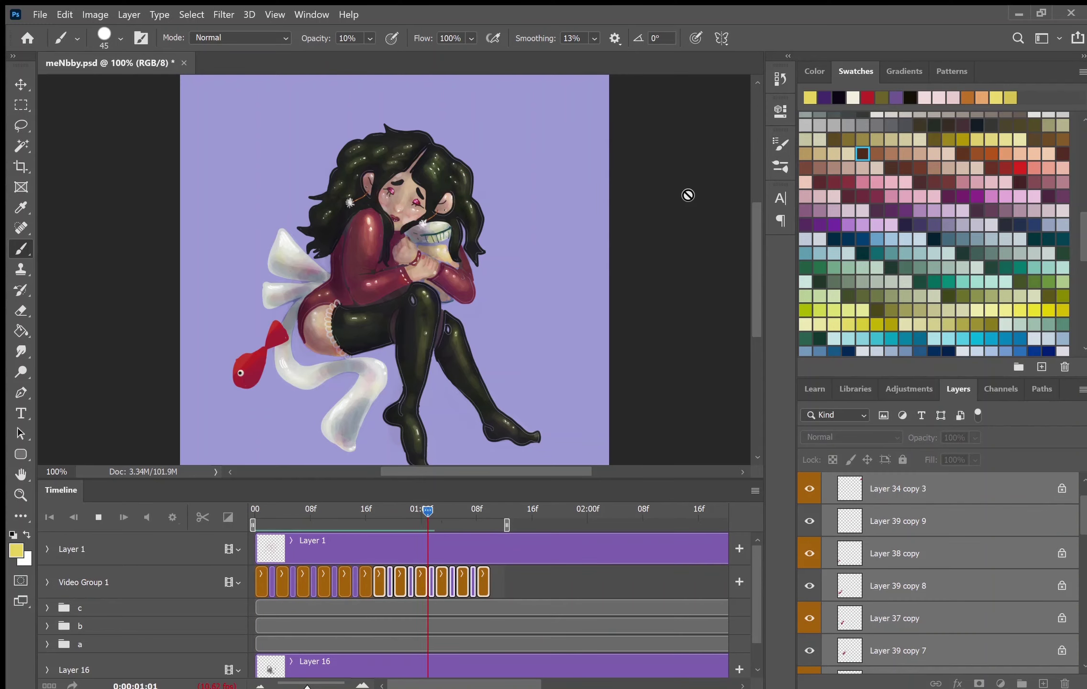
pyautogui.click(530, 592)
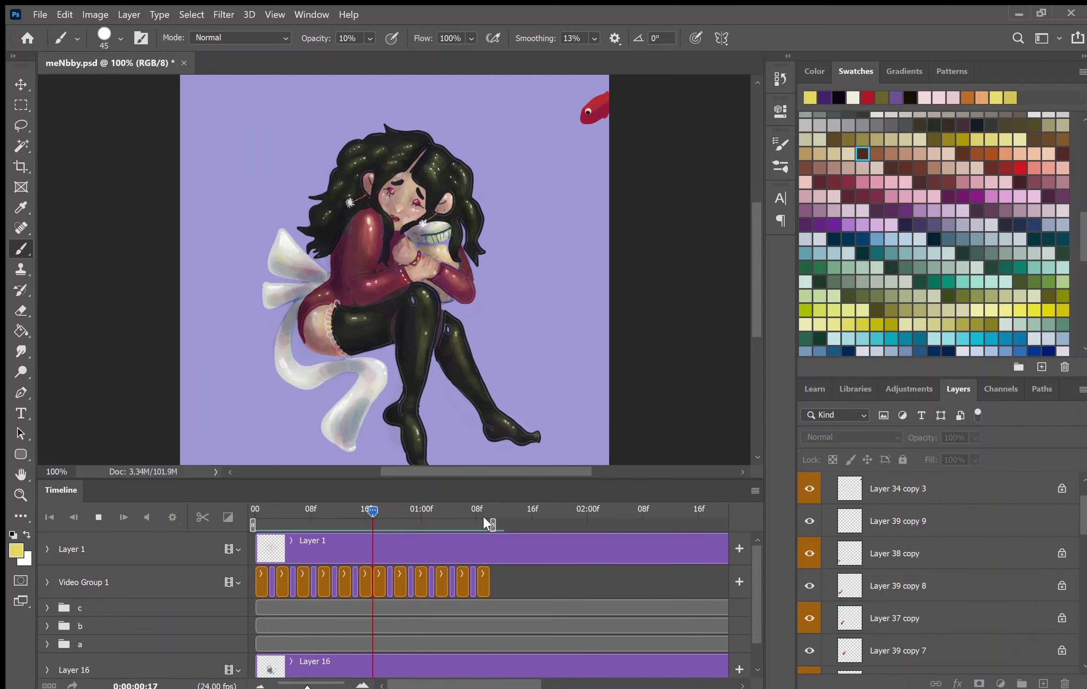